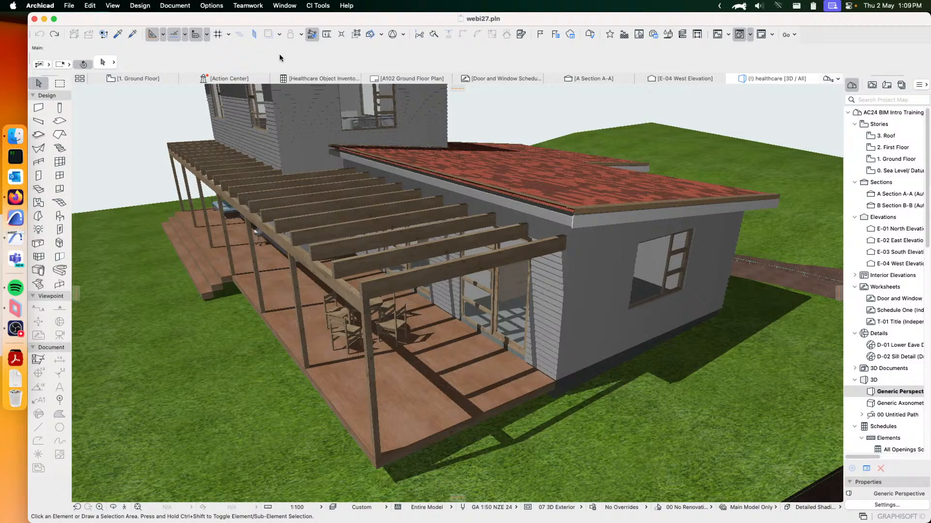
# Examine the house's tiled lean-to roof, end wall and timber pergola from several angles in the 3D view.
pyautogui.hotkey('ctrl', 'shift')
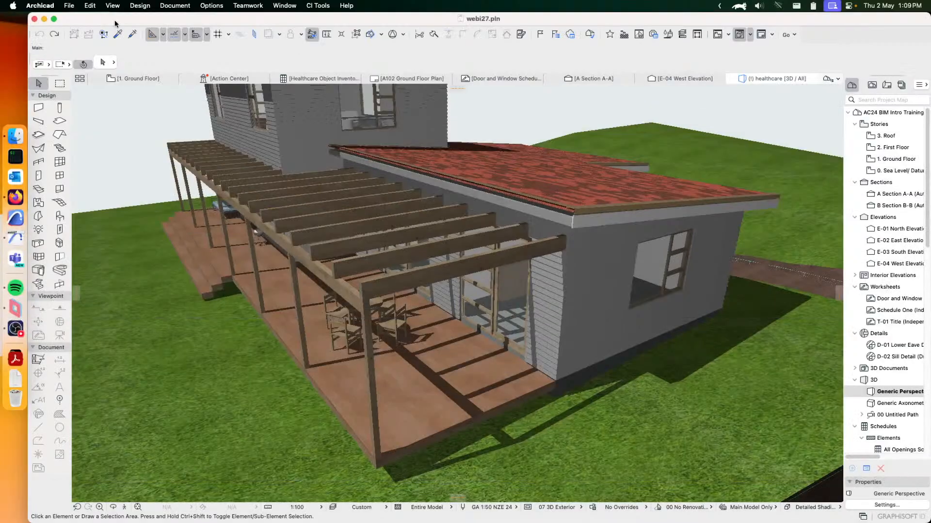
pyautogui.hotkey('ctrl', 'Up')
pyautogui.hotkey('ctrl', 'Up')
pyautogui.keyDown('shift'); pyautogui.moveTo(434, 189); pyautogui.dragTo(463, 245, button='middle'); pyautogui.keyUp('shift')
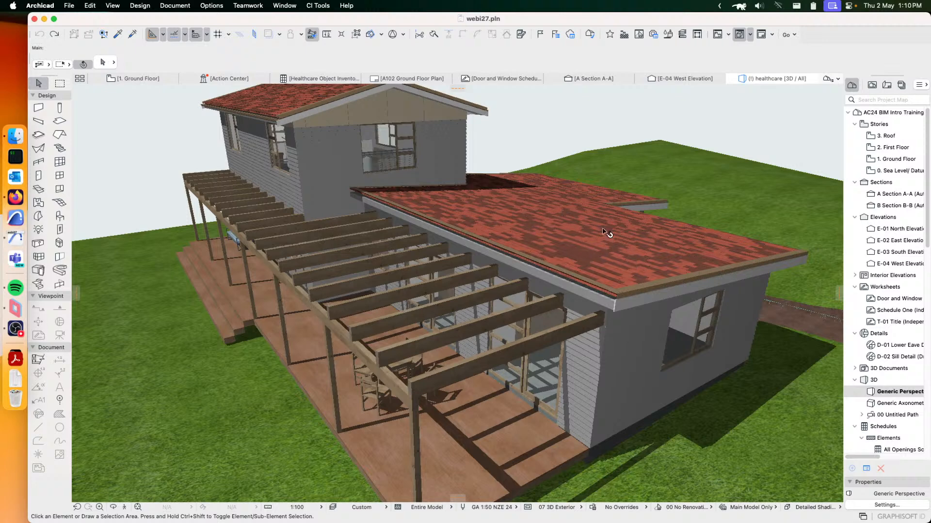
pyautogui.moveTo(597, 263)
pyautogui.keyDown('shift'); pyautogui.moveTo(614, 202); pyautogui.dragTo(547, 210, button='middle'); pyautogui.keyUp('shift')
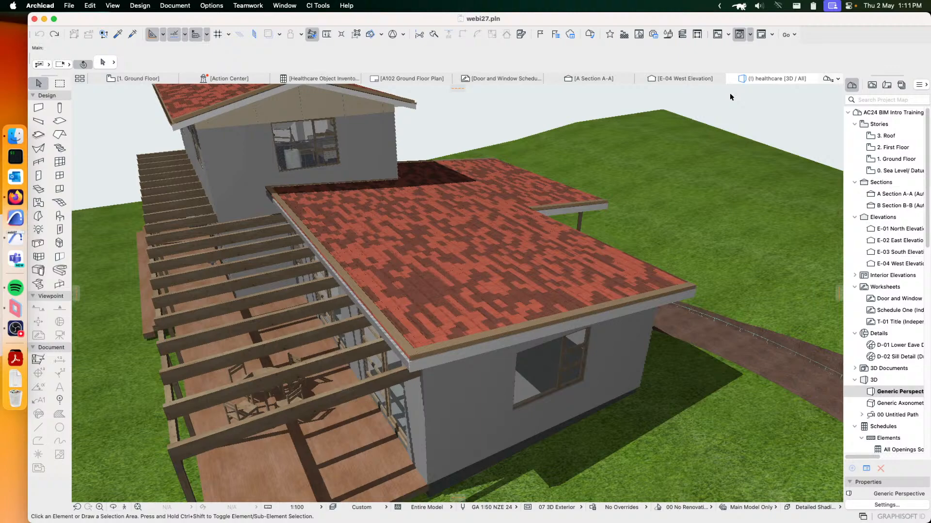
pyautogui.moveTo(490, 235); pyautogui.dragTo(528, 228)
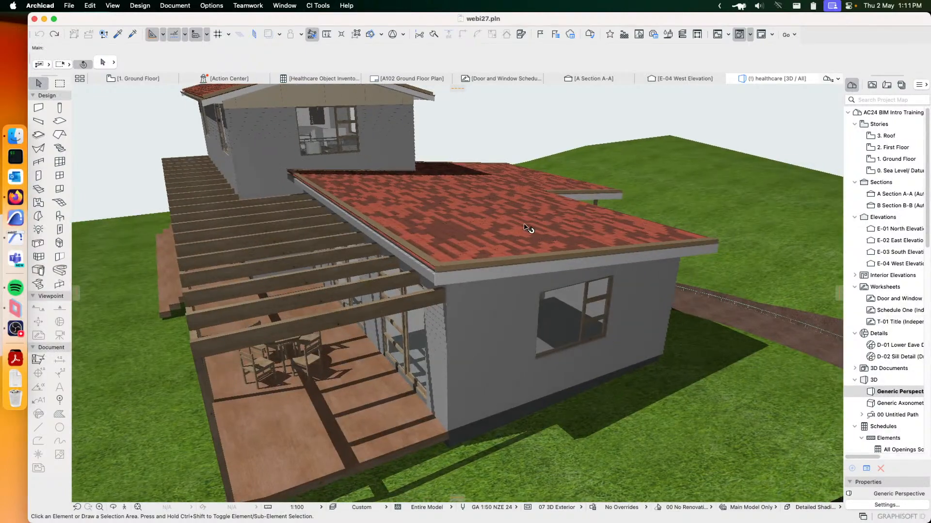
pyautogui.scroll(1, 524, 225)
pyautogui.keyDown('shift'); pyautogui.moveTo(509, 228); pyautogui.dragTo(557, 185, button='middle'); pyautogui.keyUp('shift')
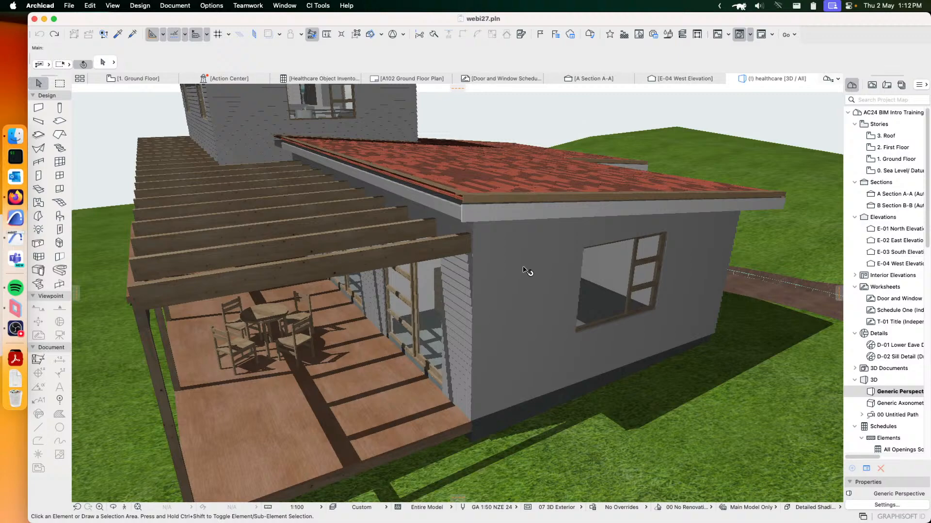
# Open the settings of the weatherboard wall covering beside the deck and reveal the deprecated object's editable parameters.
pyautogui.click(453, 292)
pyautogui.moveTo(453, 292); pyautogui.dragTo(545, 238, button='middle')
pyautogui.scroll(5, 546, 236)
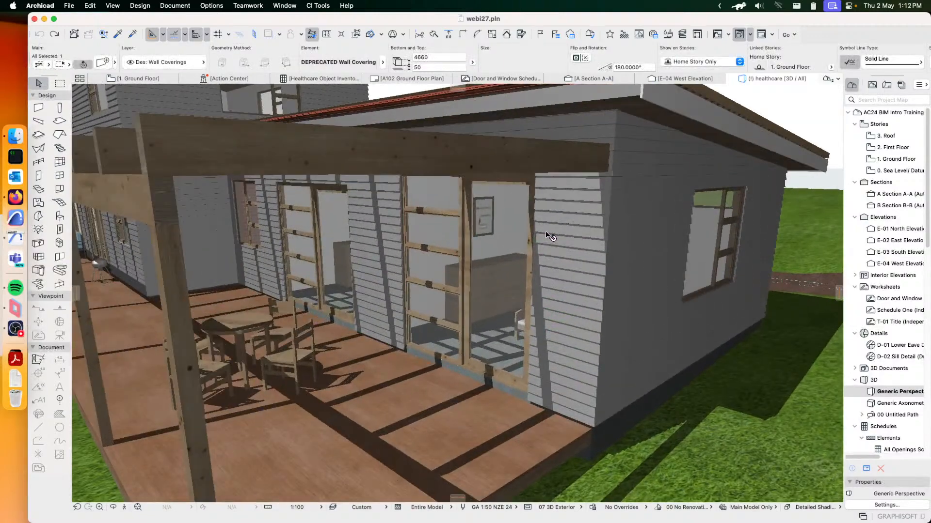
pyautogui.scroll(-5, 548, 236)
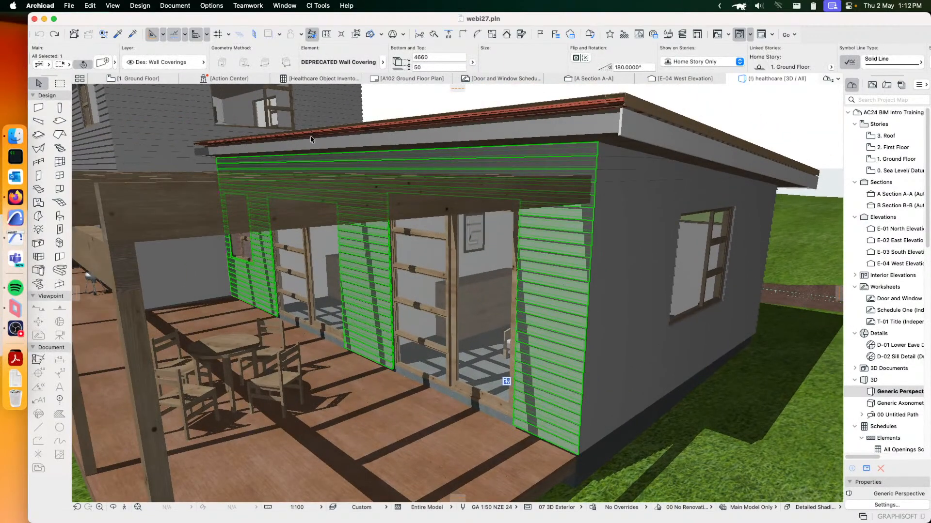
pyautogui.click(102, 63)
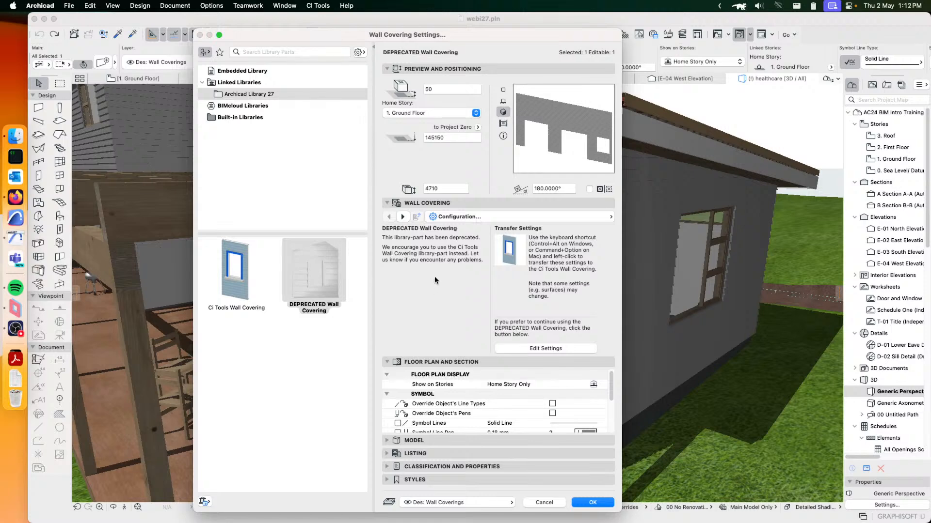
pyautogui.click(539, 347)
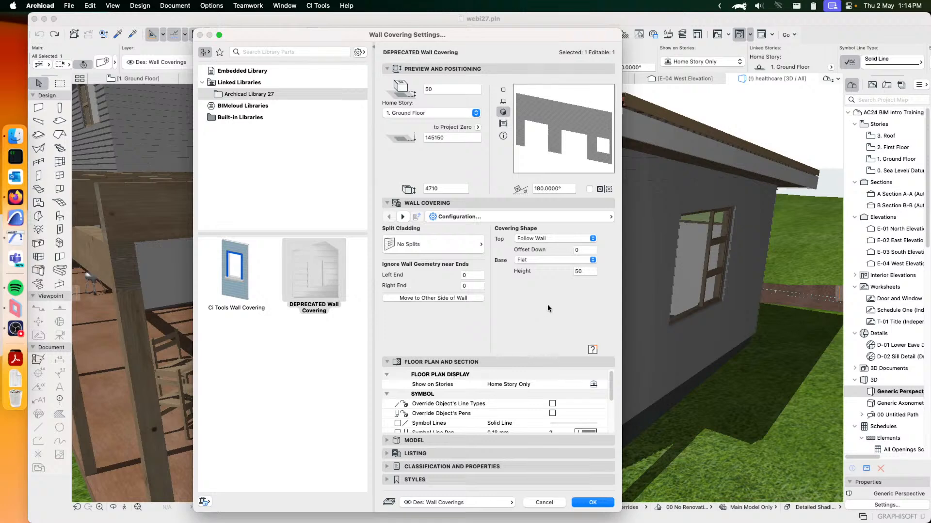
# Review the wall covering's Coverings, External Corners, Horizontal Trims and Covering pages, and close the settings without applying changes.
pyautogui.click(525, 217)
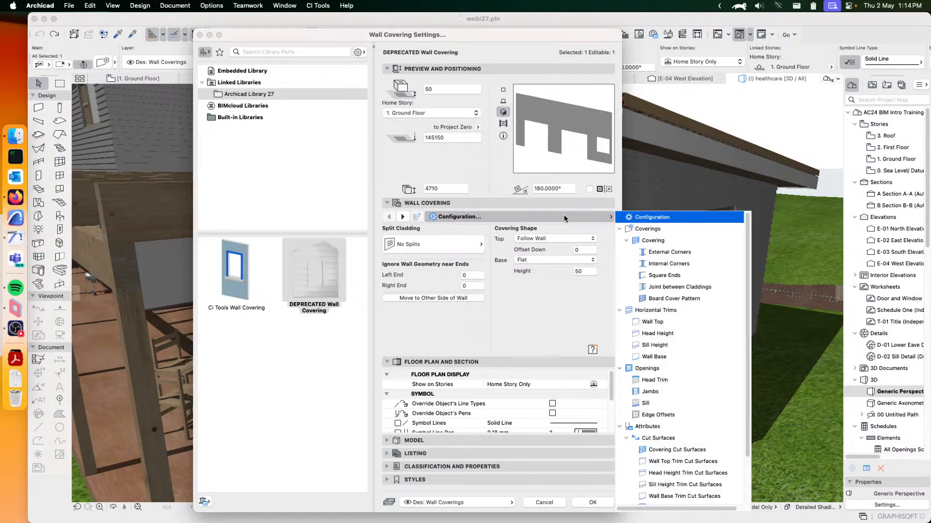
pyautogui.click(656, 234)
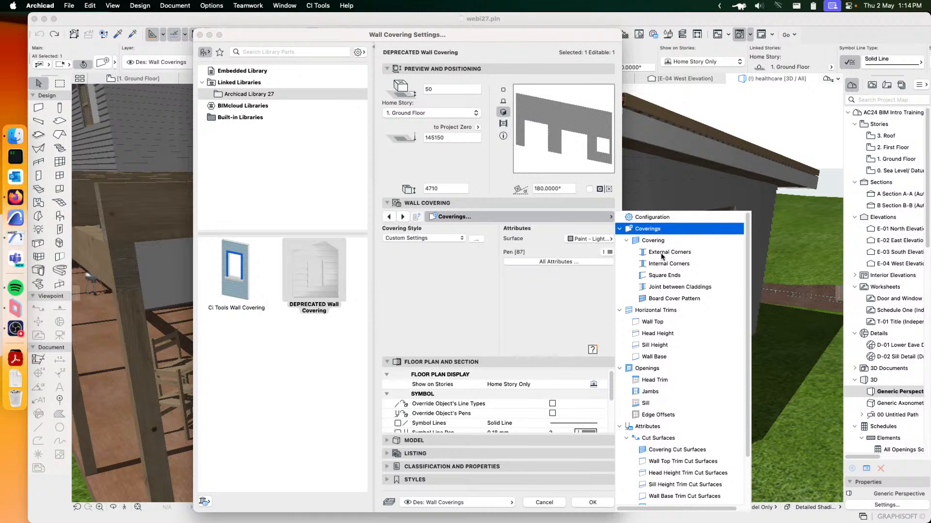
pyautogui.click(662, 242)
pyautogui.click(664, 255)
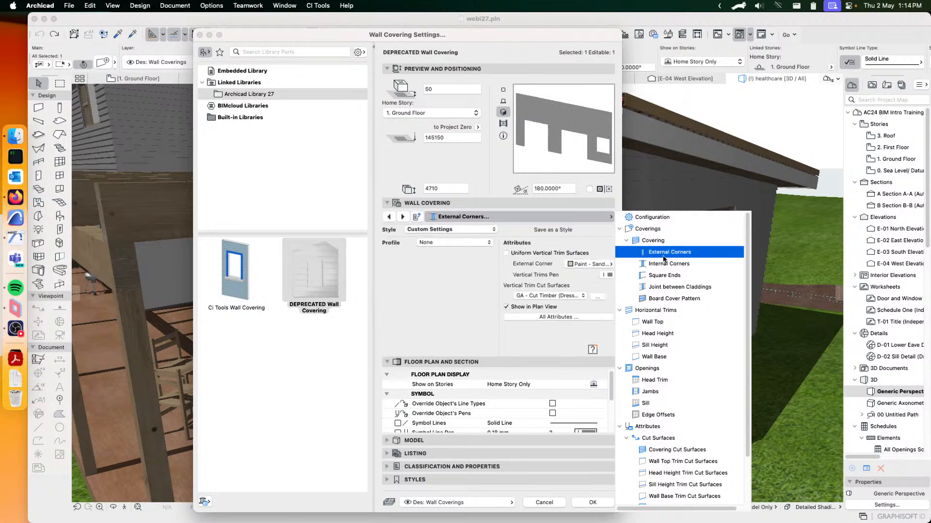
pyautogui.click(660, 289)
pyautogui.click(658, 301)
pyautogui.click(655, 312)
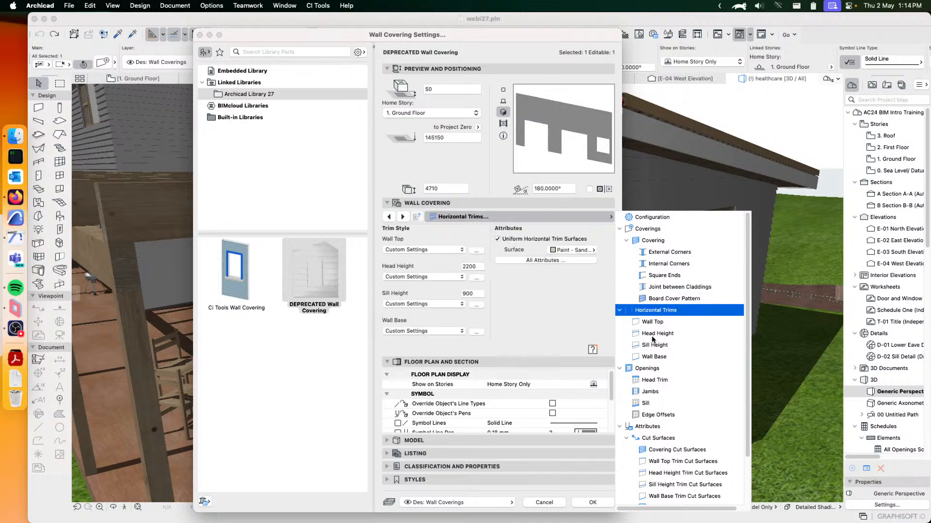
pyautogui.click(658, 241)
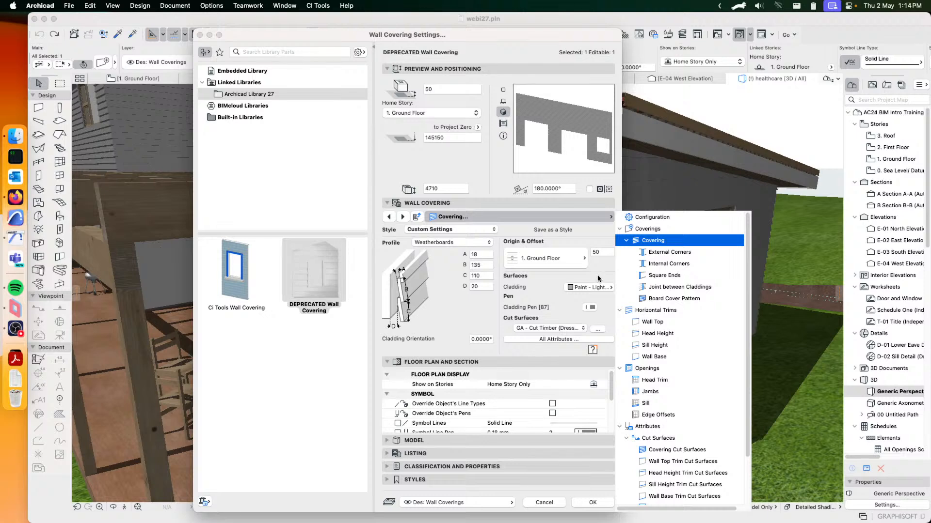
pyautogui.click(597, 274)
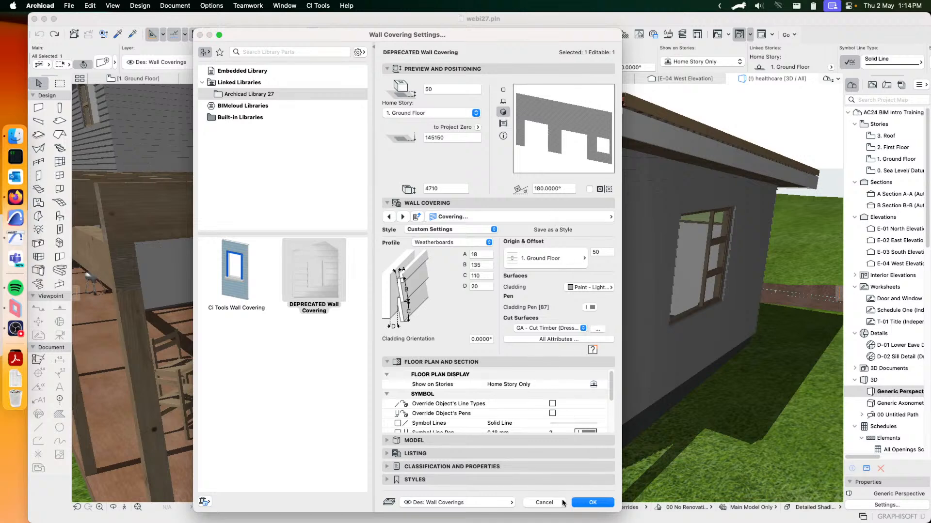
pyautogui.click(541, 504)
# Inspect the deprecated roof covering's editable cladding settings on the lower roof, and close them without applying changes.
pyautogui.keyDown('shift'); pyautogui.moveTo(669, 287); pyautogui.dragTo(546, 419, button='middle'); pyautogui.keyUp('shift')
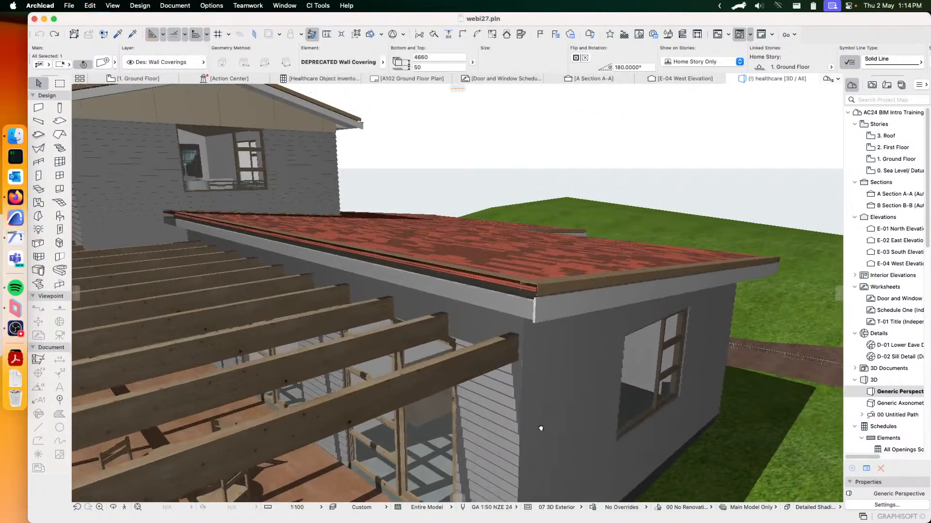
pyautogui.click(491, 249)
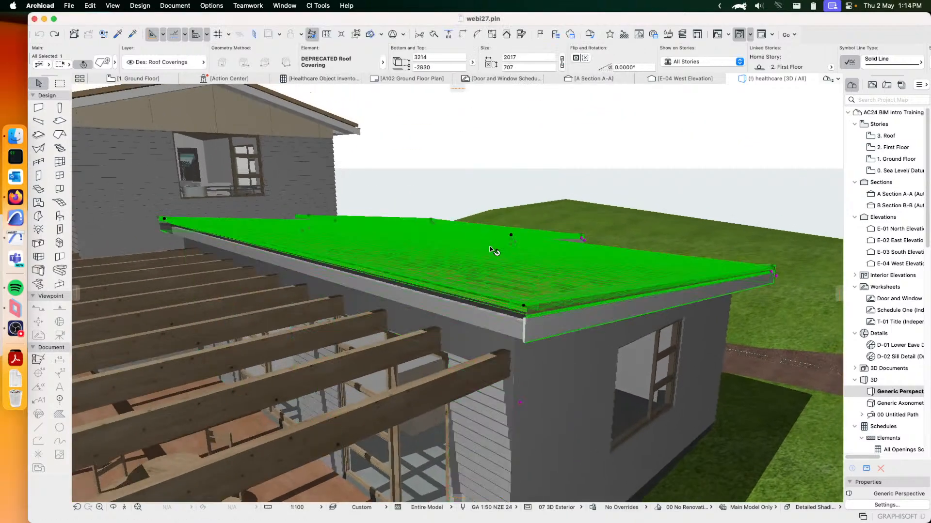
pyautogui.click(104, 64)
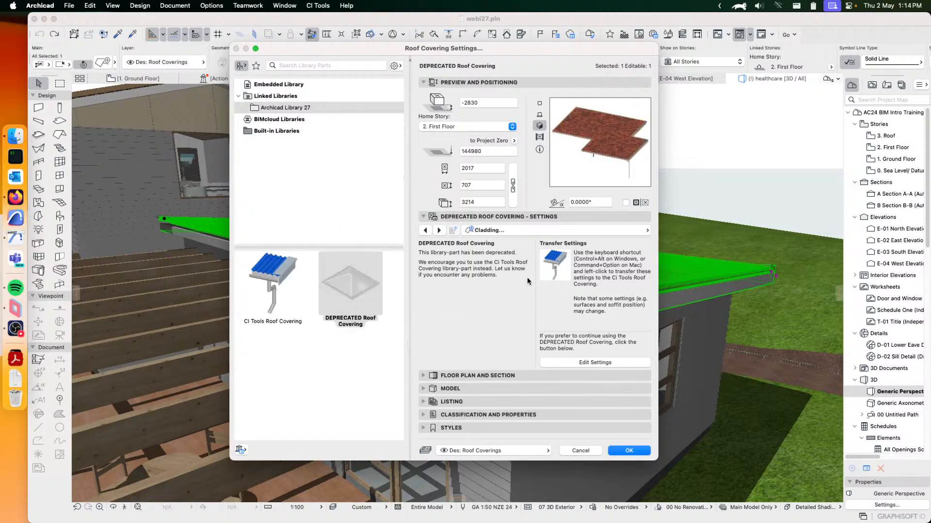
pyautogui.click(592, 363)
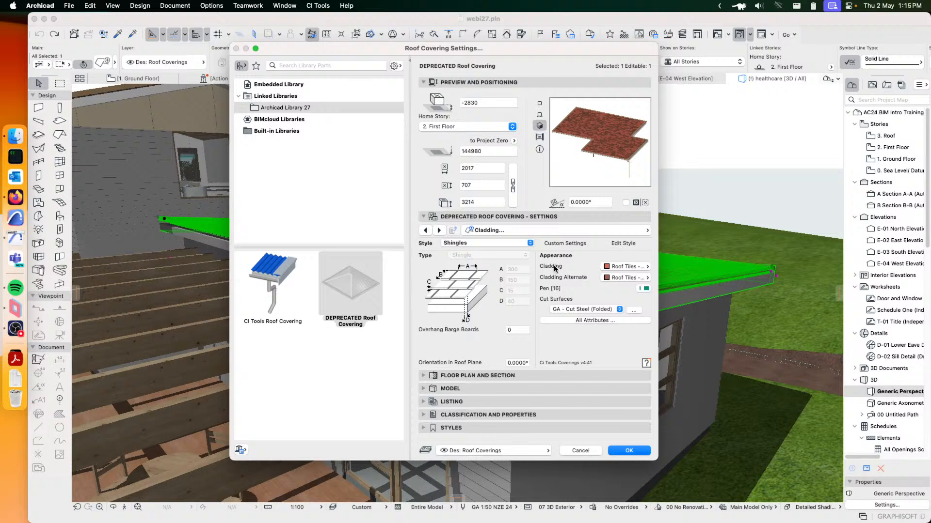
pyautogui.click(582, 452)
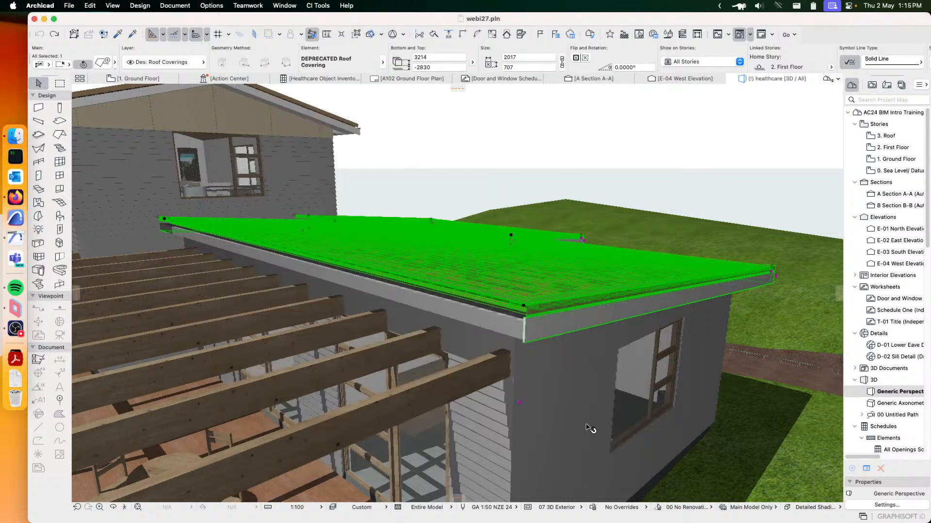
pyautogui.click(661, 167)
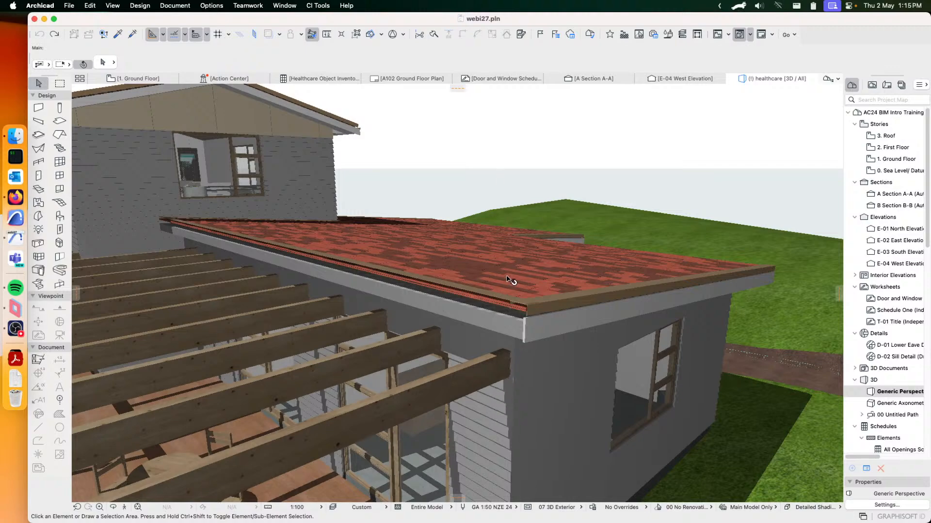
# Transfer the lower roof's DEPRECATED Roof Covering settings to the CI Tools Roof Covering library part and apply the replacement.
pyautogui.keyDown('shift'); pyautogui.moveTo(604, 230); pyautogui.dragTo(364, 326, button='middle'); pyautogui.keyUp('shift')
pyautogui.keyDown('shift'); pyautogui.moveTo(466, 345); pyautogui.dragTo(402, 277, button='middle'); pyautogui.keyUp('shift')
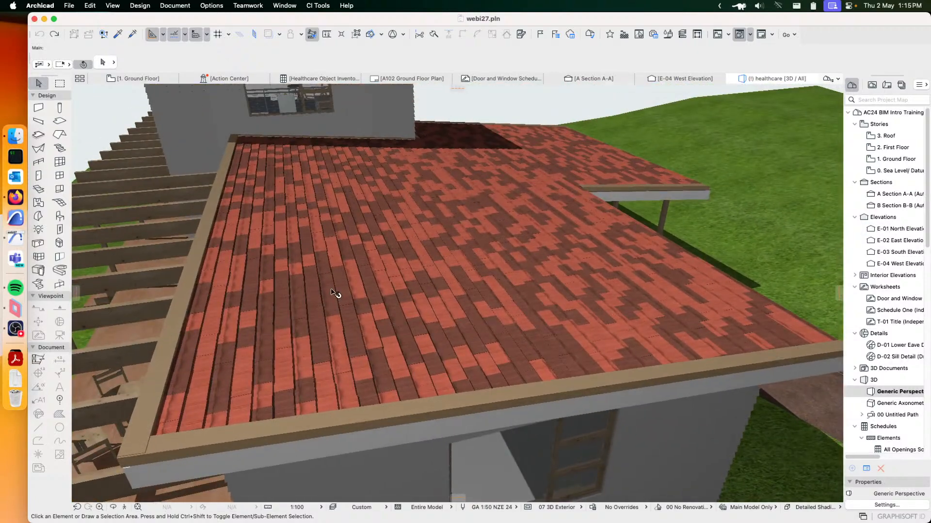
pyautogui.click(395, 291)
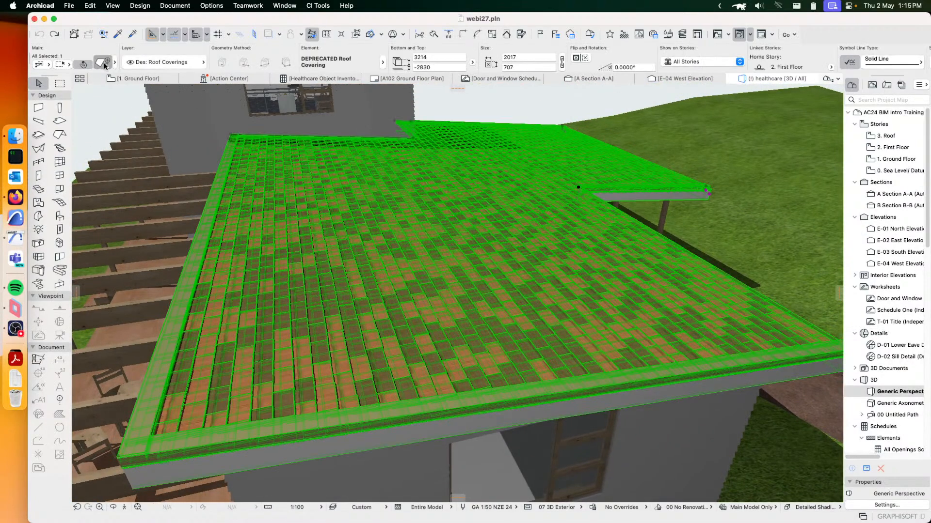
pyautogui.click(106, 61)
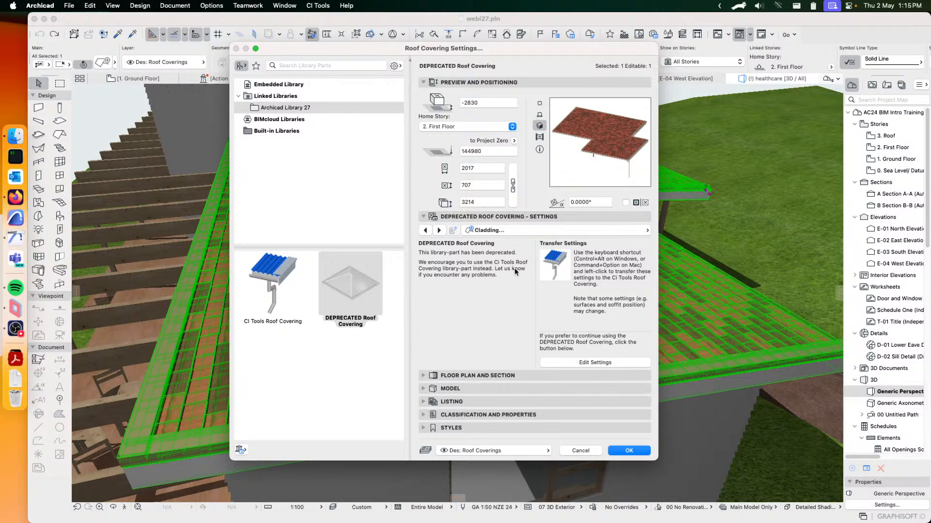
pyautogui.moveTo(293, 298)
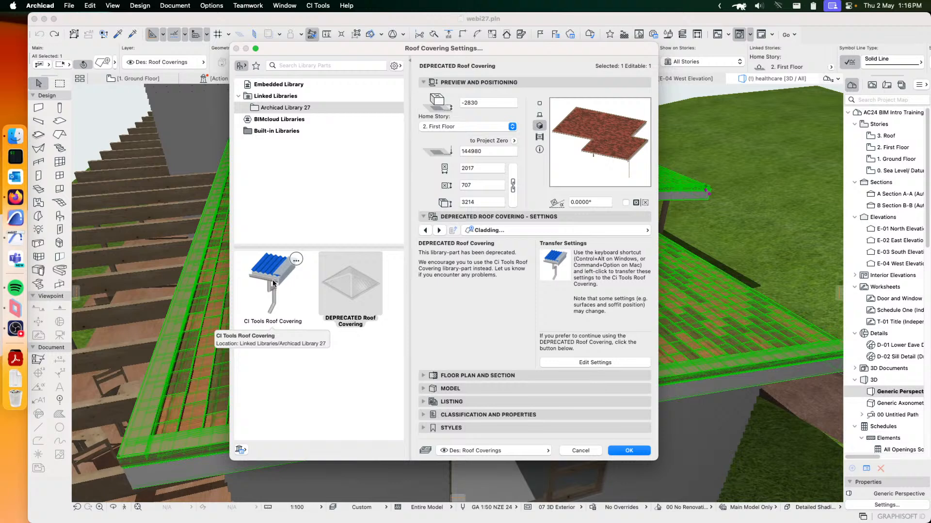
pyautogui.press('alt+super')
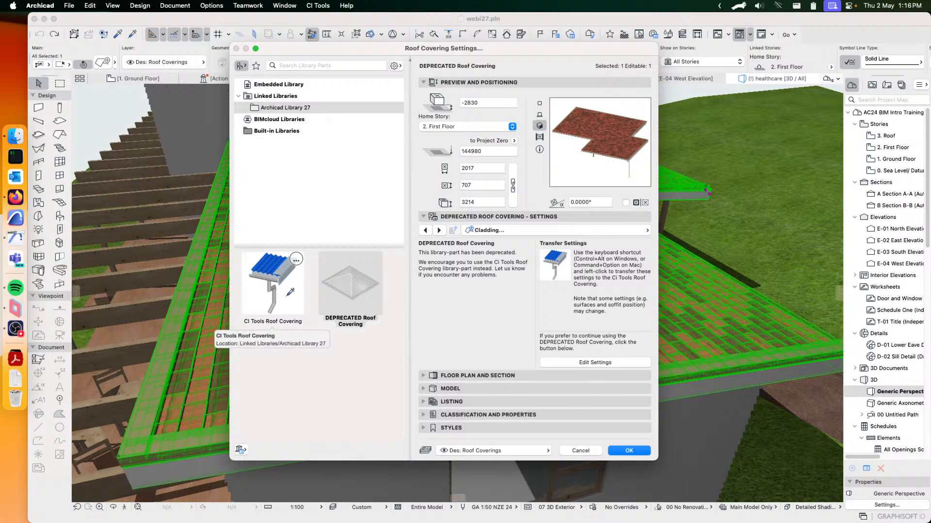
pyautogui.keyDown('alt'); pyautogui.keyDown('super'); pyautogui.click(288, 295); pyautogui.keyUp('super'); pyautogui.keyUp('alt')
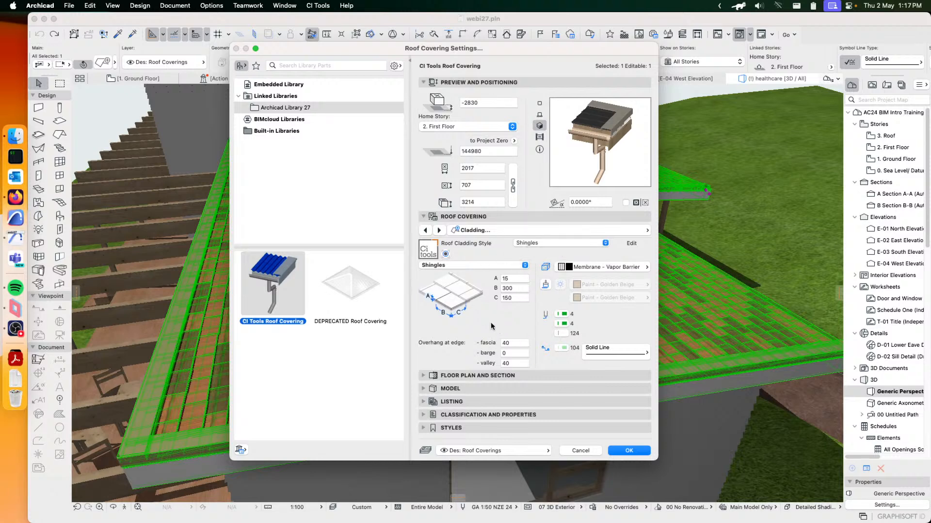
pyautogui.click(630, 451)
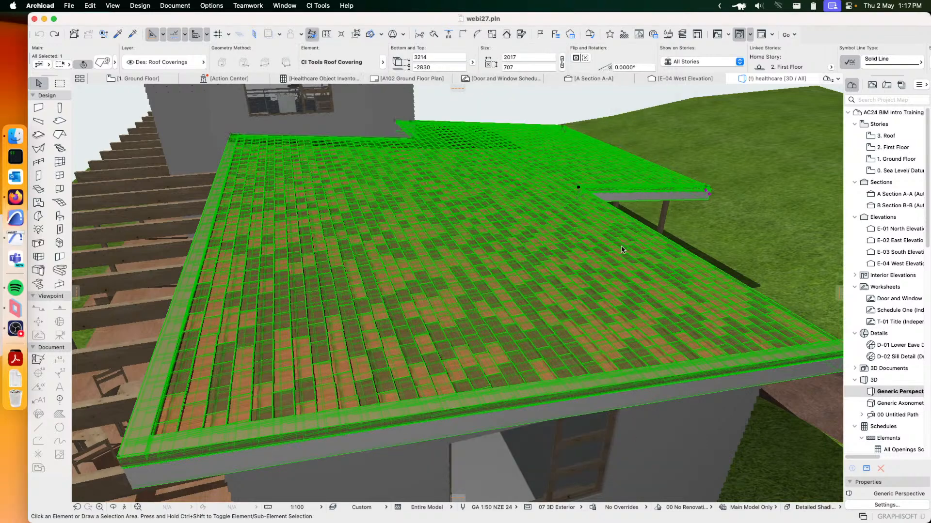
pyautogui.click(584, 104)
# Examine the converted shingle covering and its edge trims across the lower roof from several angles.
pyautogui.keyDown('shift'); pyautogui.moveTo(606, 145); pyautogui.dragTo(492, 168, button='middle'); pyautogui.keyUp('shift')
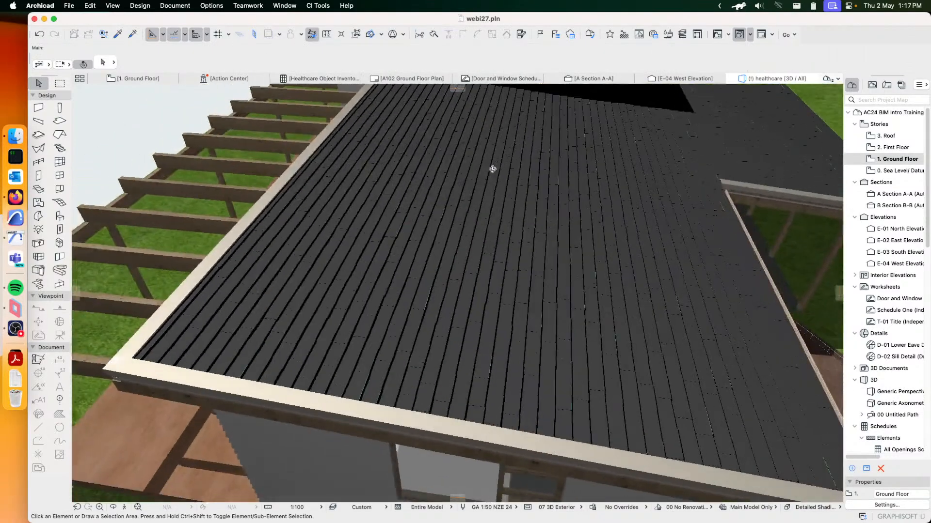
pyautogui.scroll(-3, 586, 170)
pyautogui.keyDown('shift'); pyautogui.moveTo(586, 170); pyautogui.dragTo(414, 202, button='middle'); pyautogui.keyUp('shift')
pyautogui.scroll(3, 413, 201)
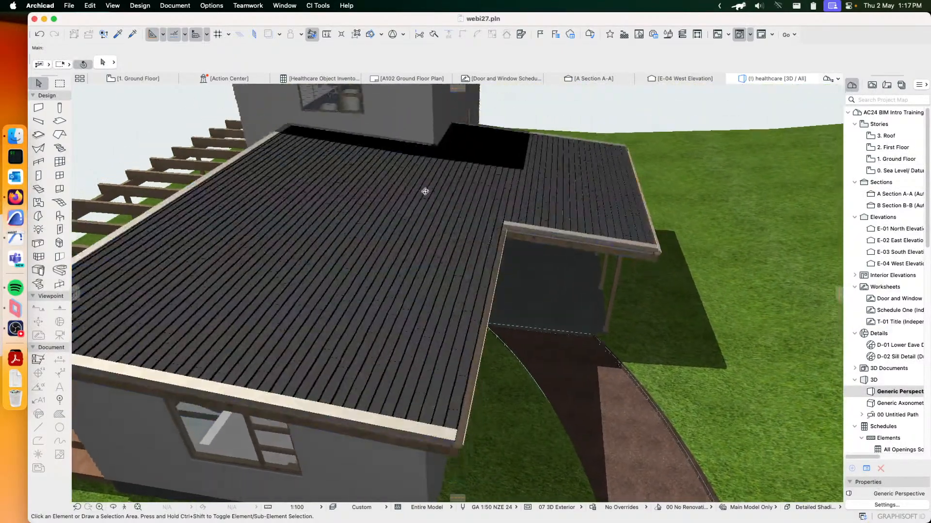
pyautogui.scroll(3, 382, 239)
pyautogui.moveTo(352, 270); pyautogui.dragTo(431, 230, button='middle')
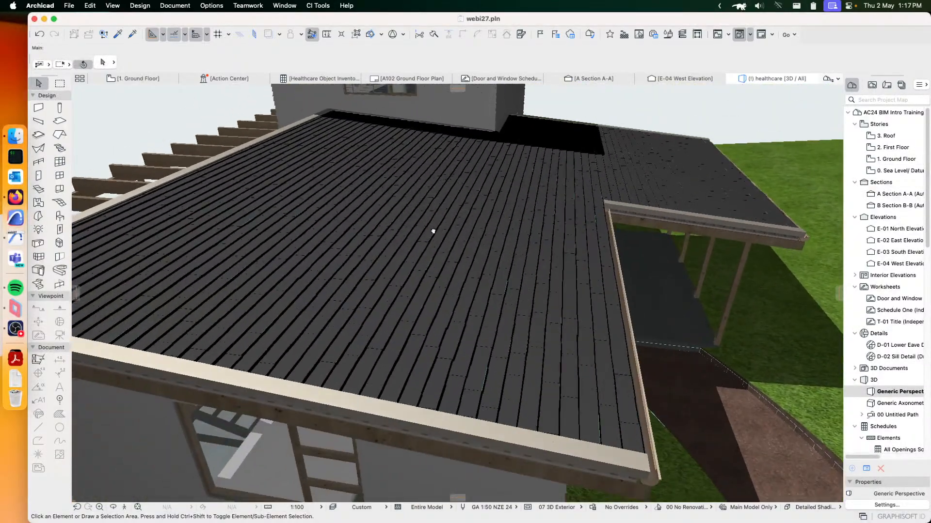
pyautogui.keyDown('shift'); pyautogui.moveTo(331, 239); pyautogui.dragTo(490, 248, button='middle'); pyautogui.keyUp('shift')
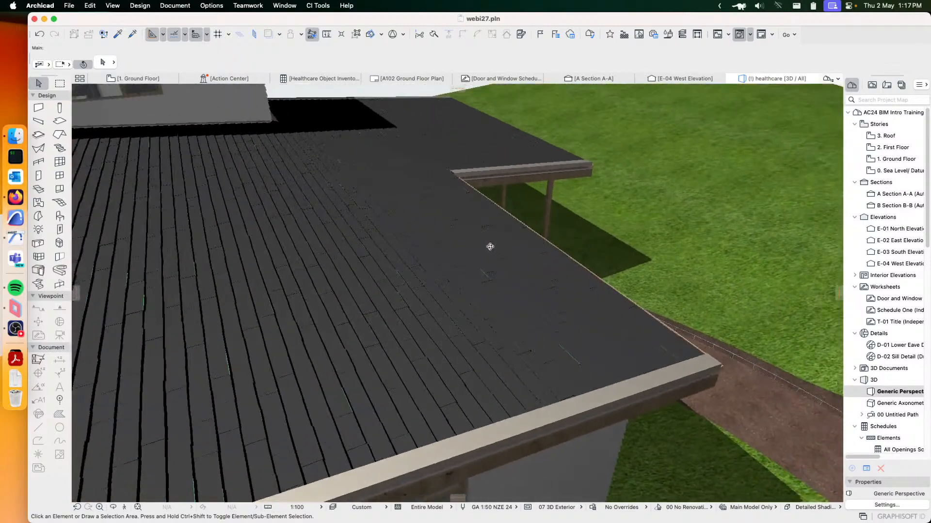
pyautogui.scroll(-3, 488, 248)
pyautogui.moveTo(406, 241)
pyautogui.keyDown('shift'); pyautogui.mouseDown(button='middle')
pyautogui.moveTo(481, 239)
pyautogui.moveTo(393, 231)
pyautogui.mouseUp(button='middle'); pyautogui.keyUp('shift')
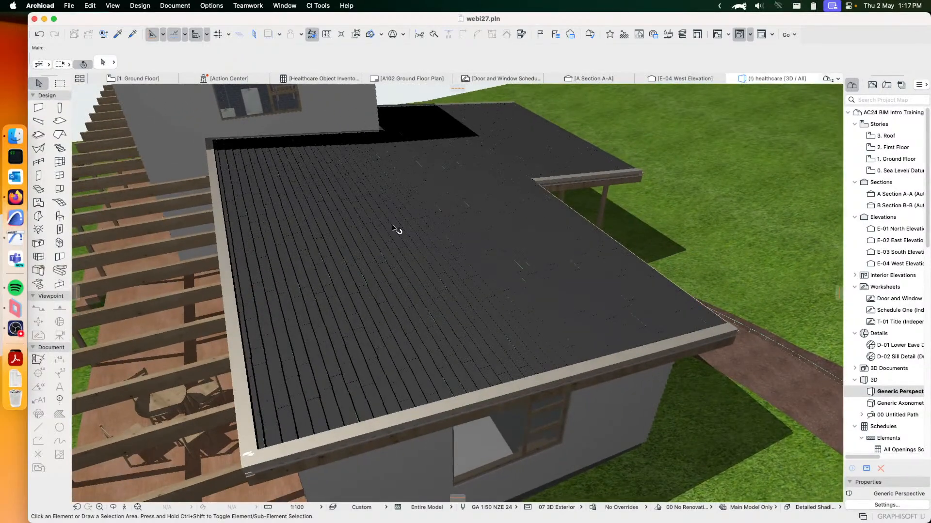
# Edit the lower roof covering's Shingles cladding style and set its building material to Tile - Roof.
pyautogui.click(393, 231)
pyautogui.click(105, 61)
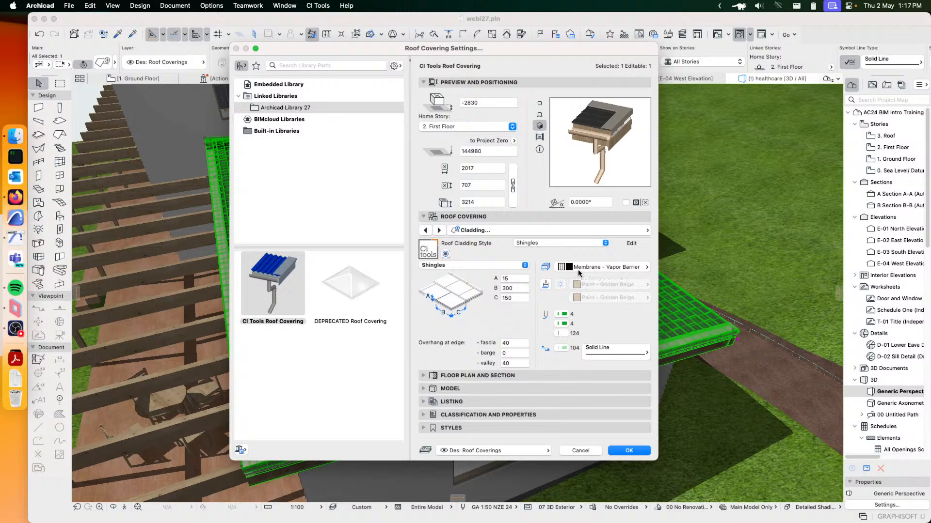
pyautogui.click(631, 243)
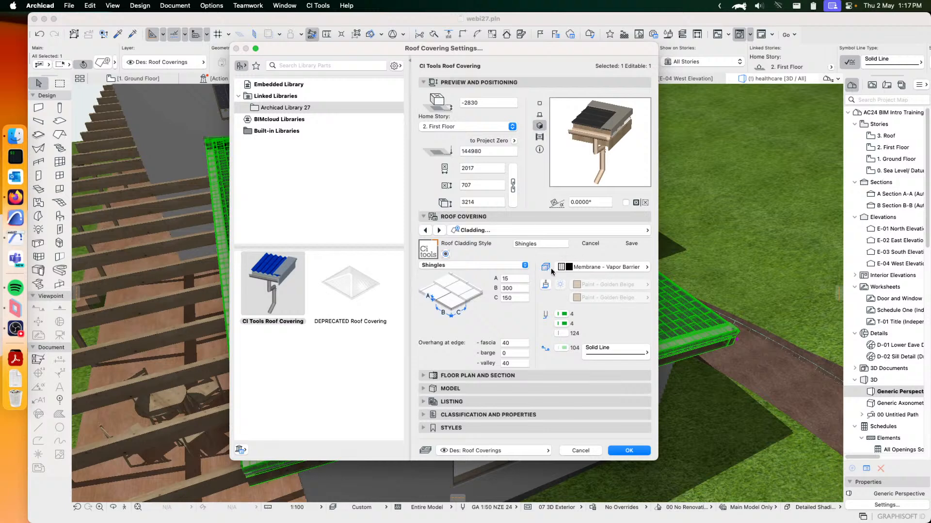
pyautogui.click(590, 267)
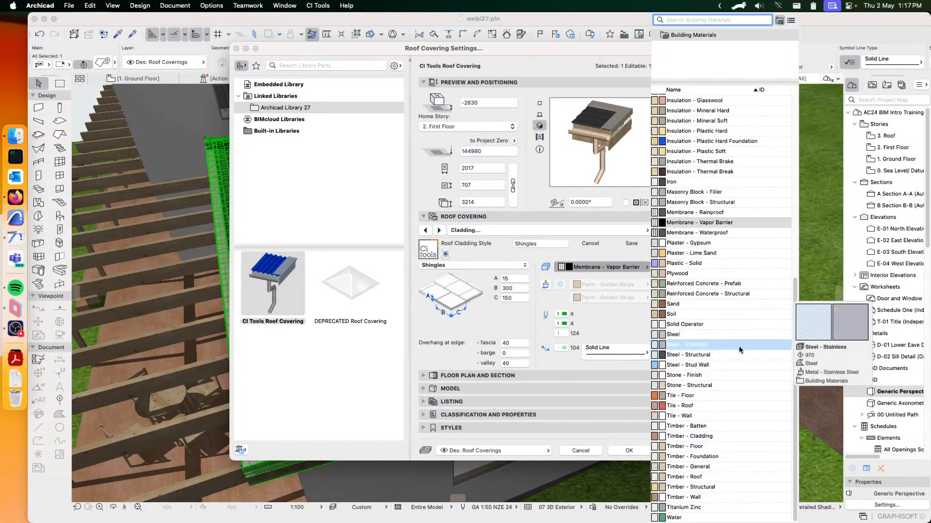
pyautogui.click(694, 406)
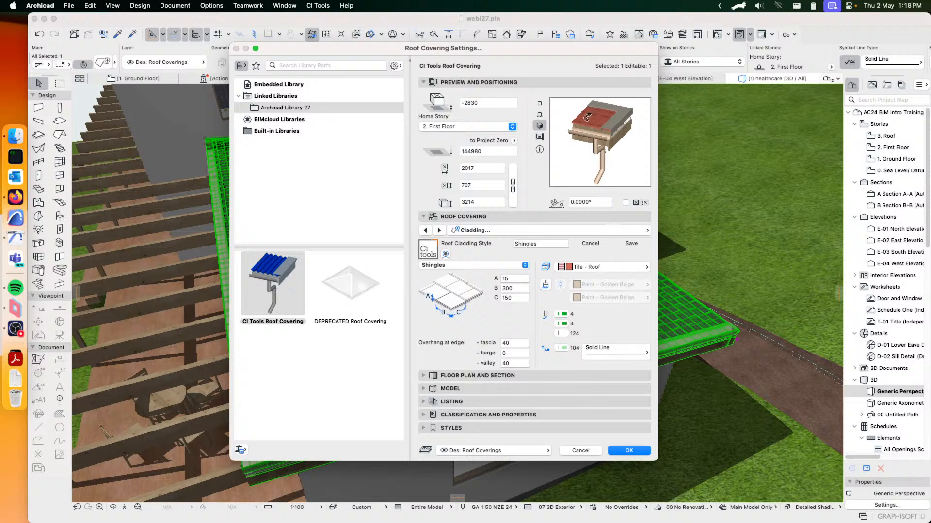
# Override the shingle surfaces with Paint - Golden Beige and Paint - Golden Ochre, save the Shingles style and apply the settings.
pyautogui.click(546, 286)
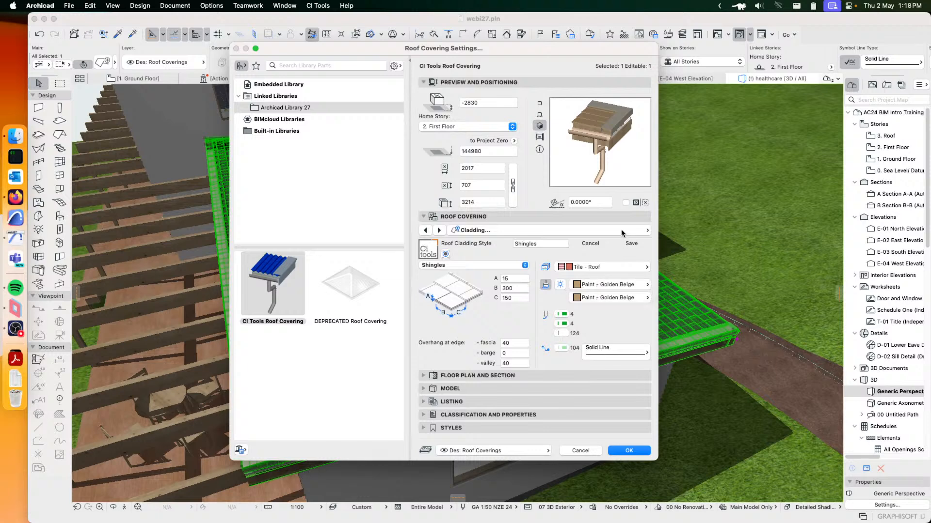
pyautogui.click(601, 285)
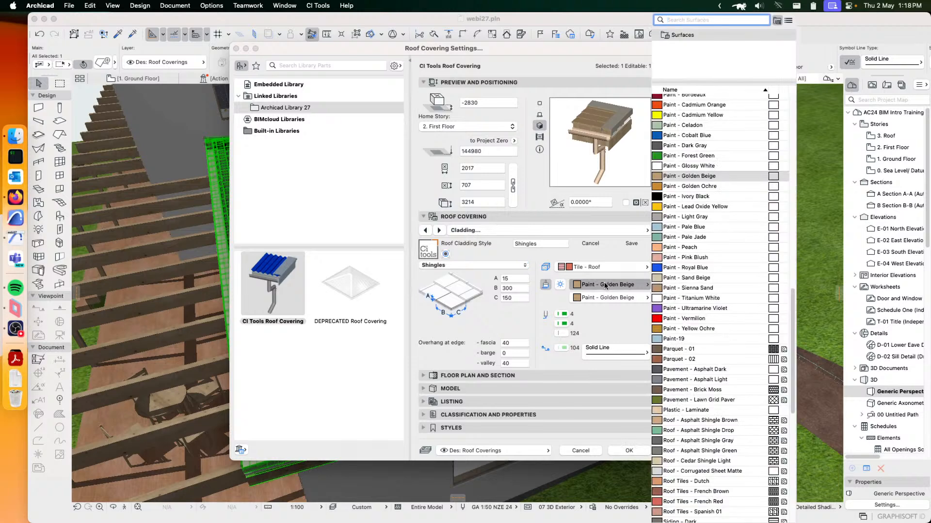
pyautogui.click(601, 296)
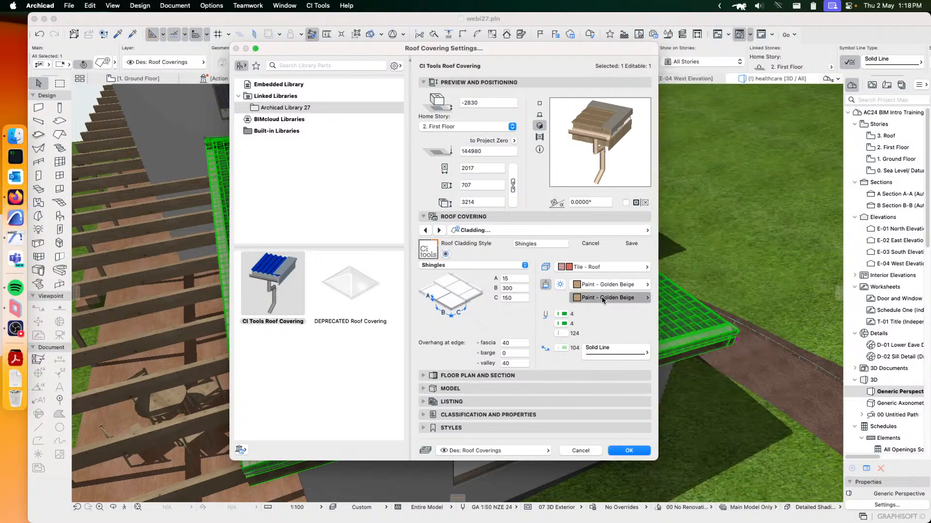
pyautogui.click(689, 187)
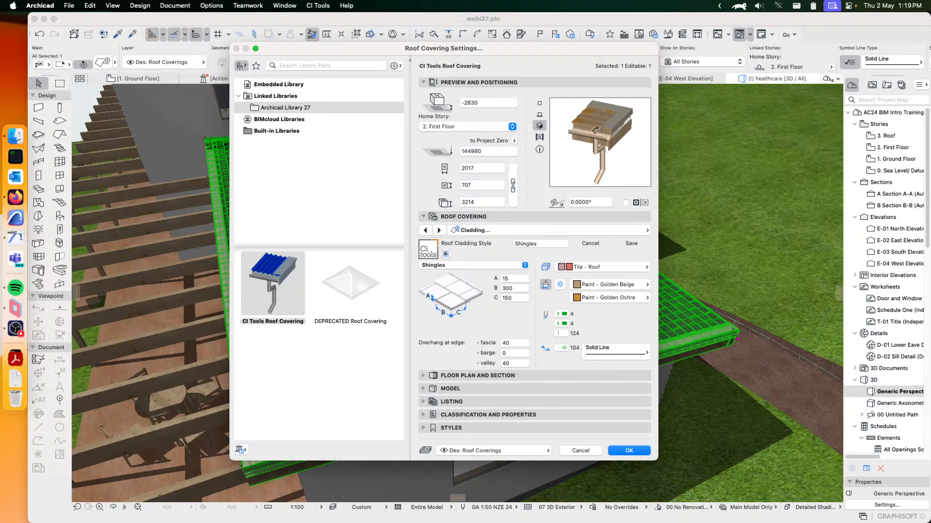
pyautogui.click(561, 285)
pyautogui.click(616, 246)
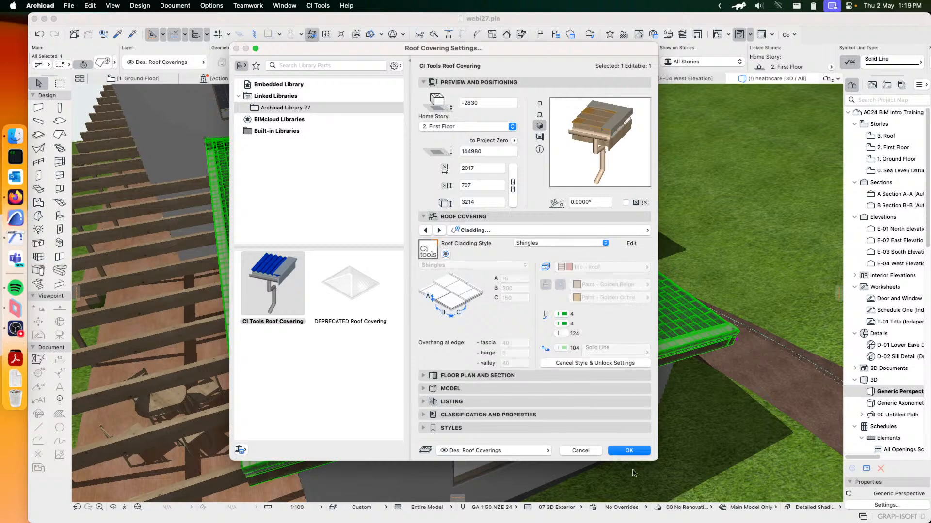
pyautogui.click(629, 451)
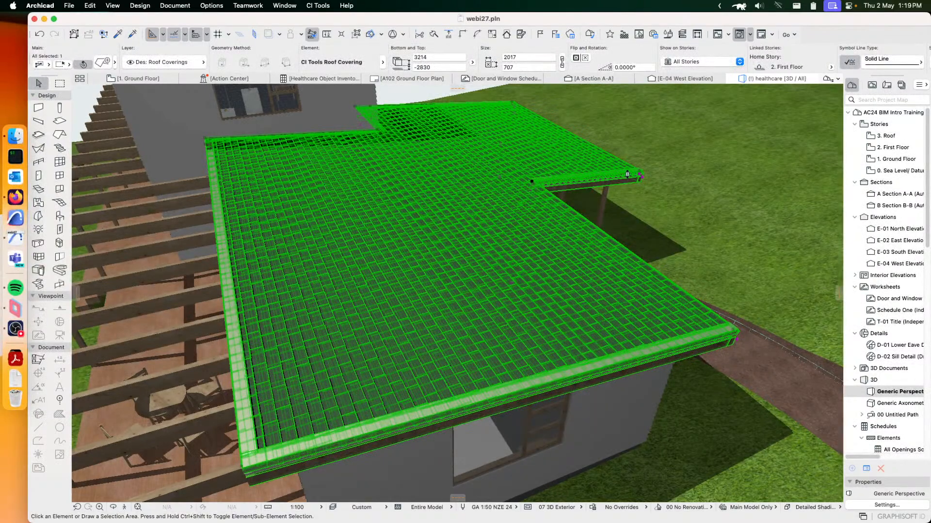
# Examine the mixed shingle colours and the edge flashings across the lower roof from several angles.
pyautogui.keyDown('shift'); pyautogui.moveTo(537, 179); pyautogui.dragTo(407, 180, button='middle'); pyautogui.keyUp('shift')
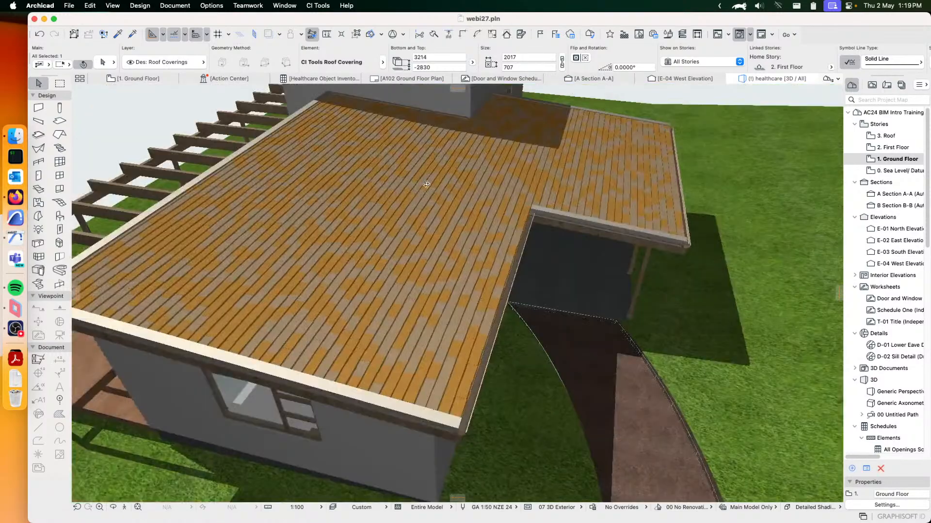
pyautogui.keyDown('shift'); pyautogui.moveTo(522, 206); pyautogui.dragTo(490, 248, button='middle'); pyautogui.keyUp('shift')
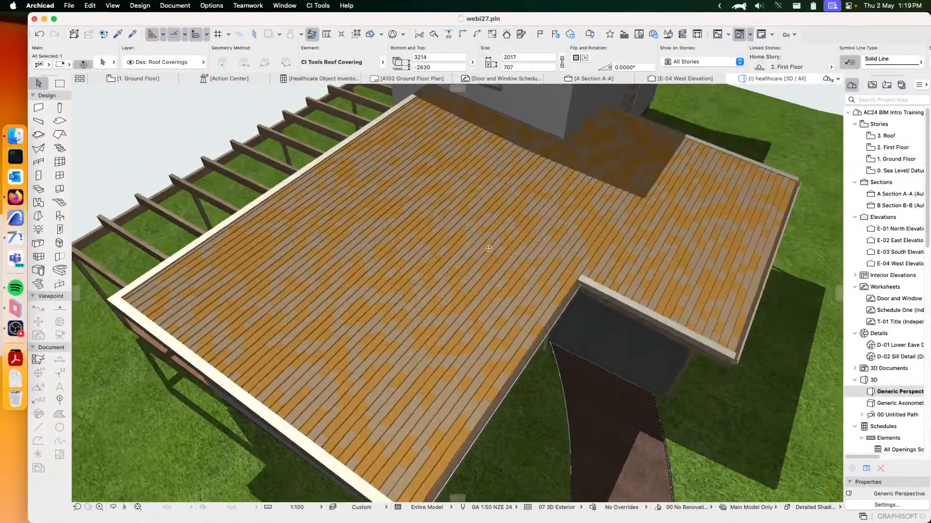
pyautogui.click(804, 103)
pyautogui.keyDown('shift'); pyautogui.moveTo(576, 245); pyautogui.dragTo(559, 193, button='middle'); pyautogui.keyUp('shift')
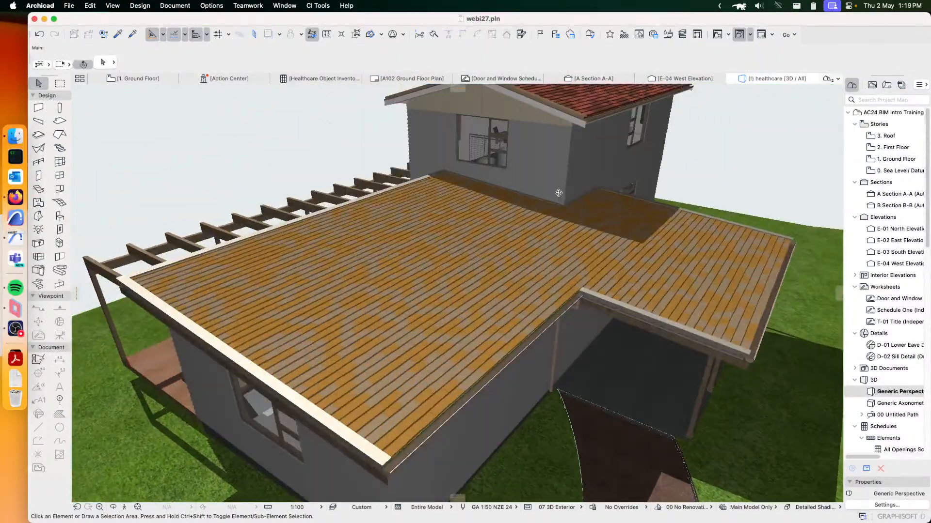
pyautogui.scroll(5, 465, 354)
pyautogui.moveTo(447, 377); pyautogui.dragTo(470, 308, button='middle')
pyautogui.scroll(2, 470, 308)
pyautogui.keyDown('shift'); pyautogui.moveTo(516, 326); pyautogui.dragTo(461, 304, button='middle'); pyautogui.keyUp('shift')
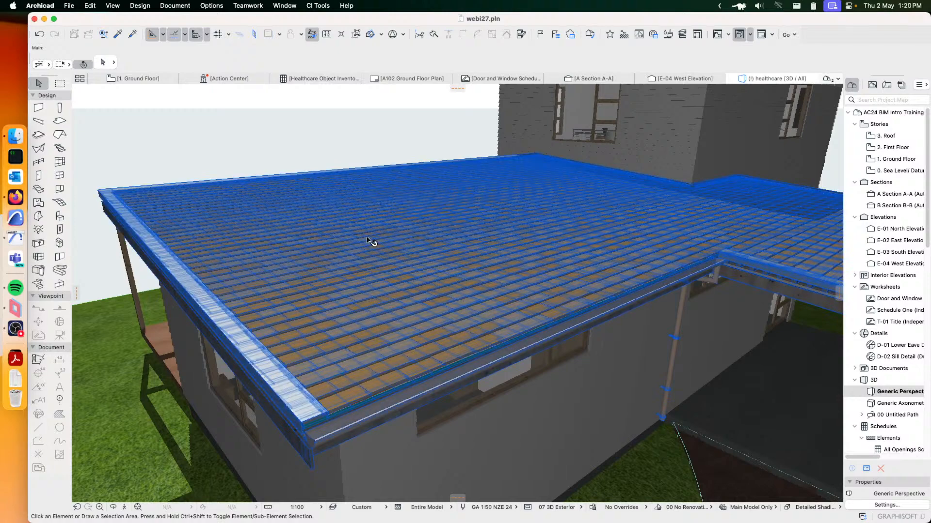
pyautogui.scroll(3, 370, 241)
pyautogui.click(185, 206)
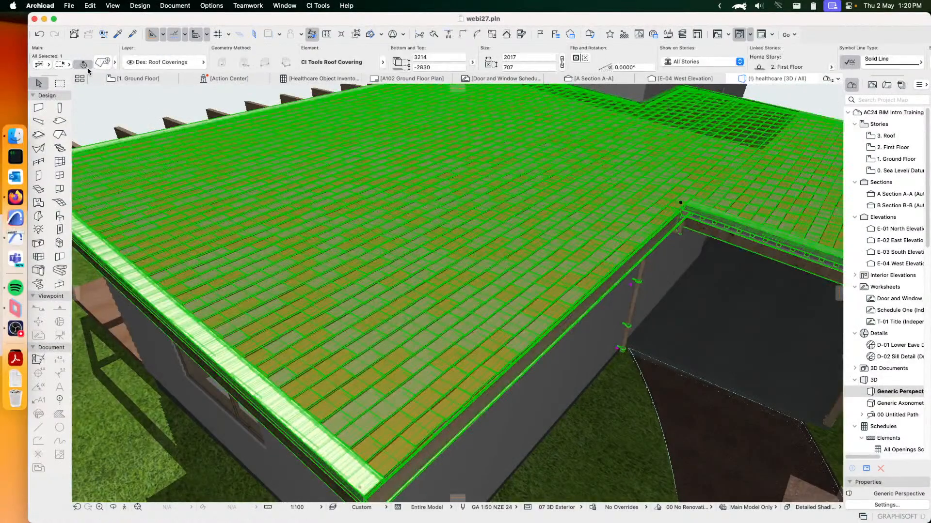
pyautogui.click(118, 103)
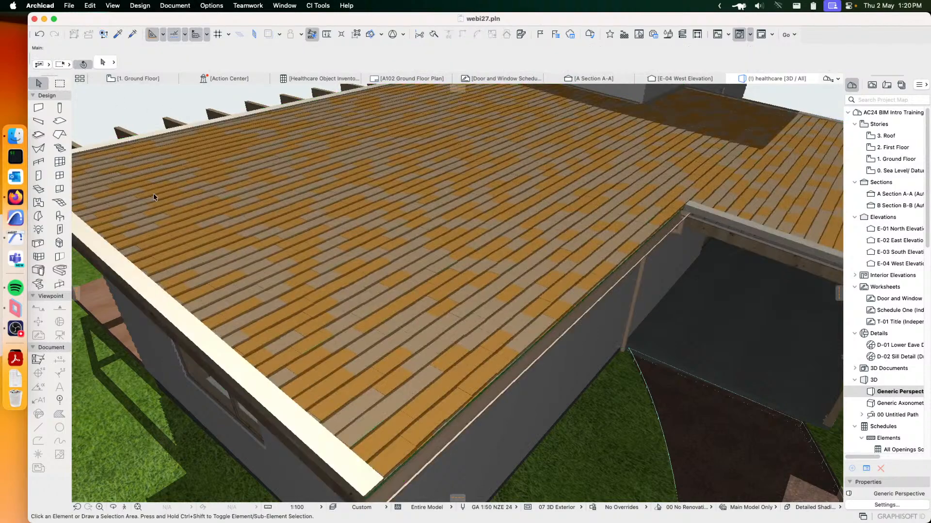
# Override the lower roof's barge flashing surface with Paint - Lead Oxide Yellow and apply the settings.
pyautogui.click(343, 239)
pyautogui.click(106, 63)
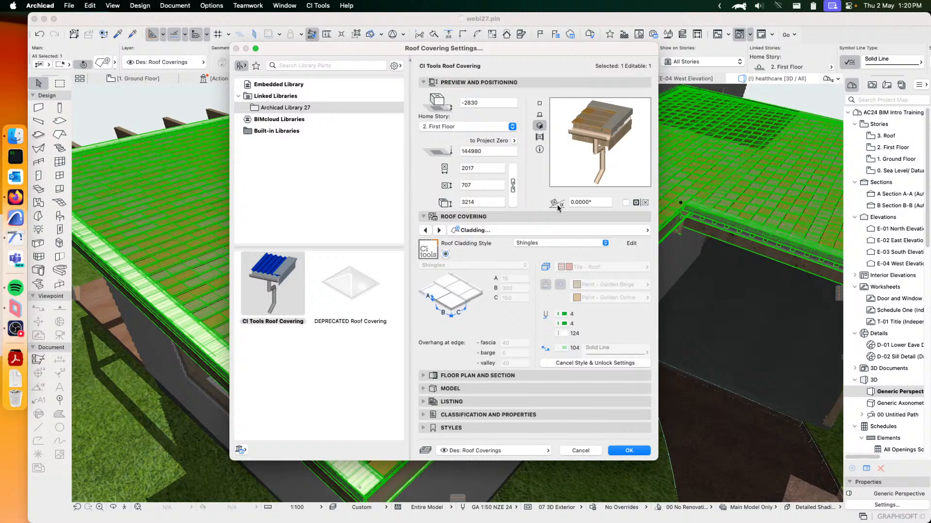
pyautogui.click(528, 232)
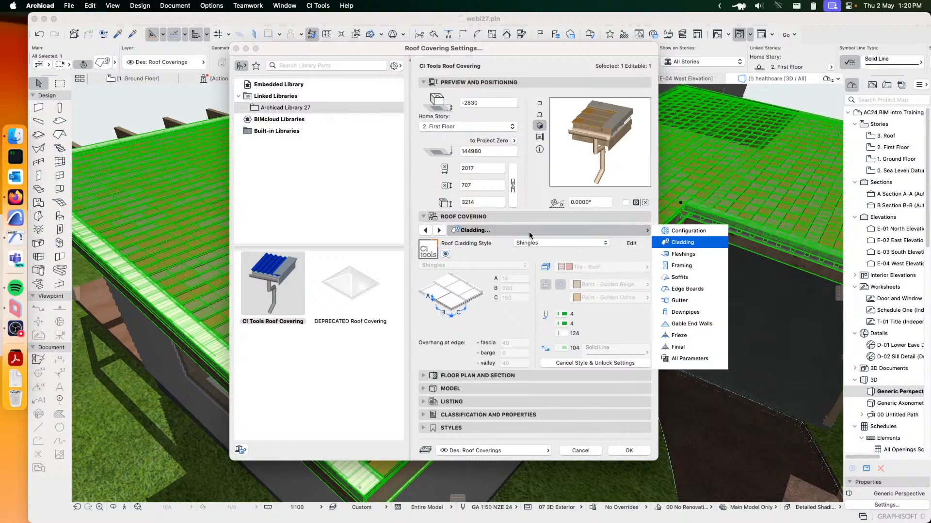
pyautogui.click(682, 254)
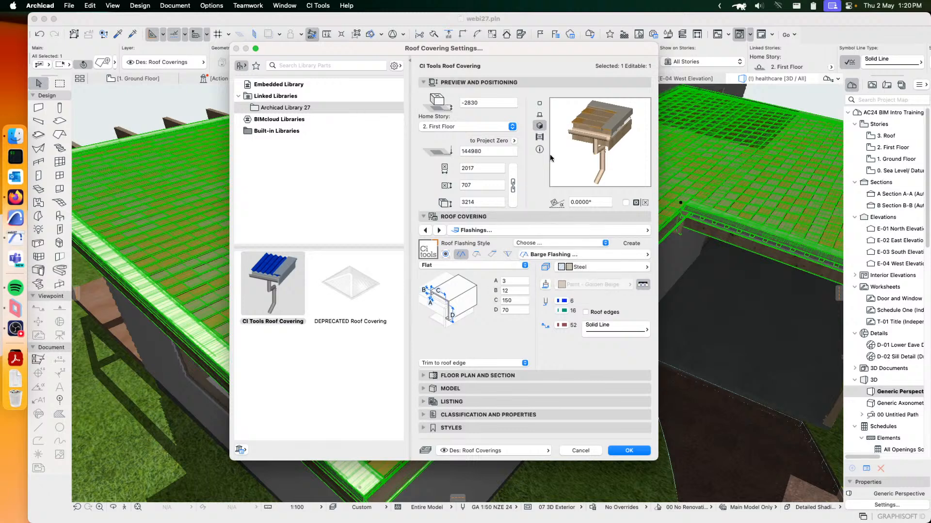
pyautogui.click(545, 284)
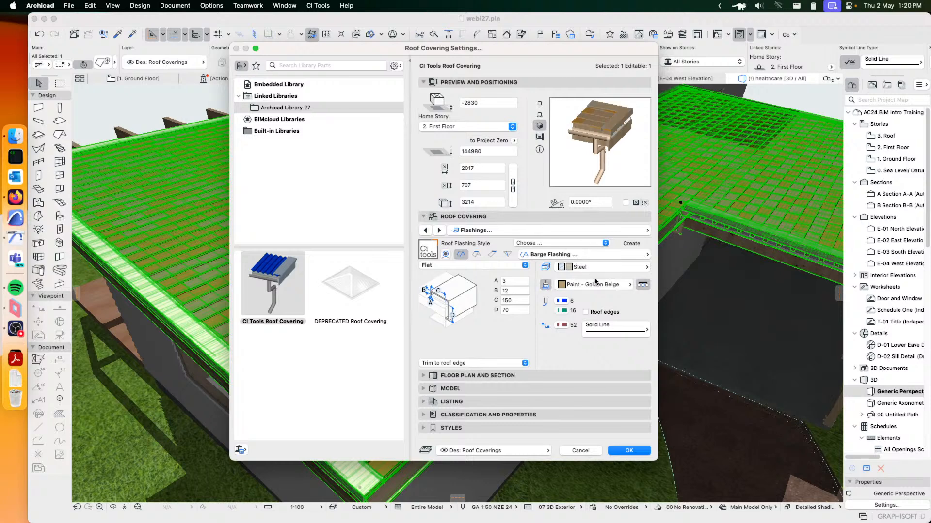
pyautogui.click(599, 287)
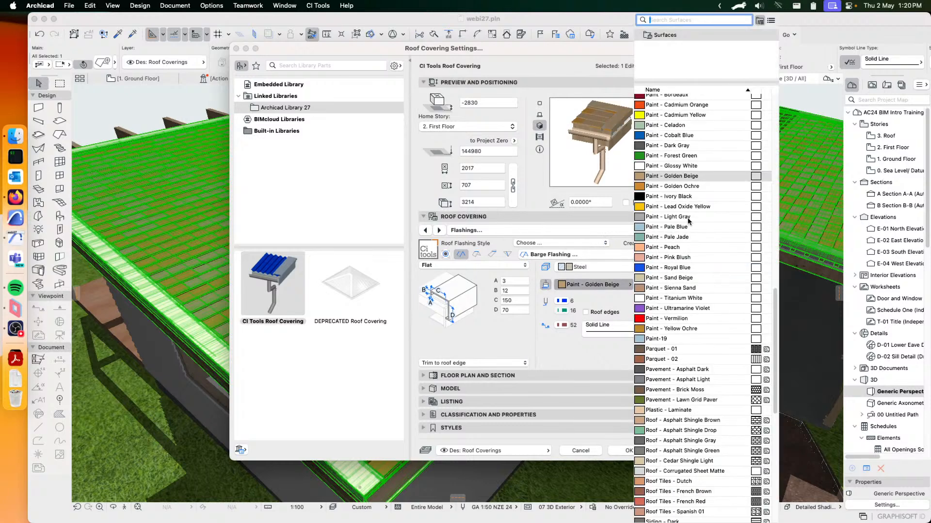
pyautogui.scroll(5, 688, 215)
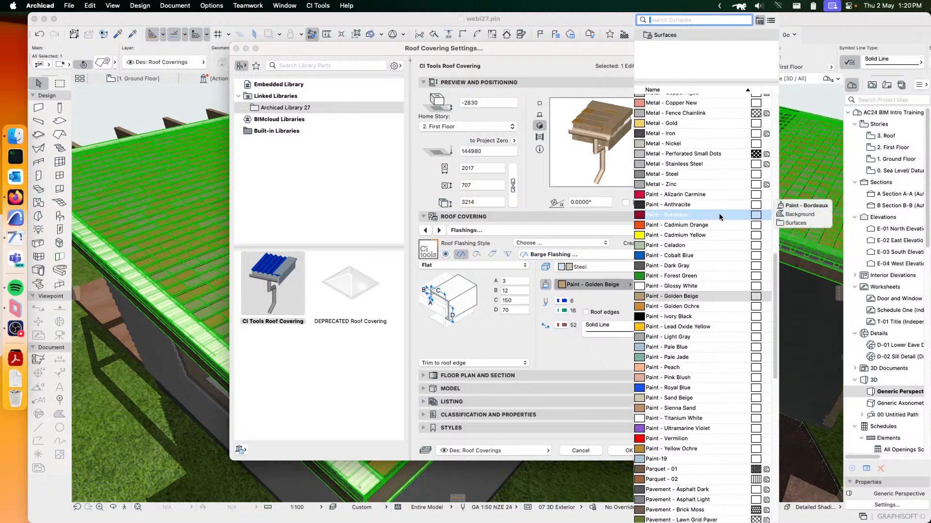
pyautogui.click(702, 332)
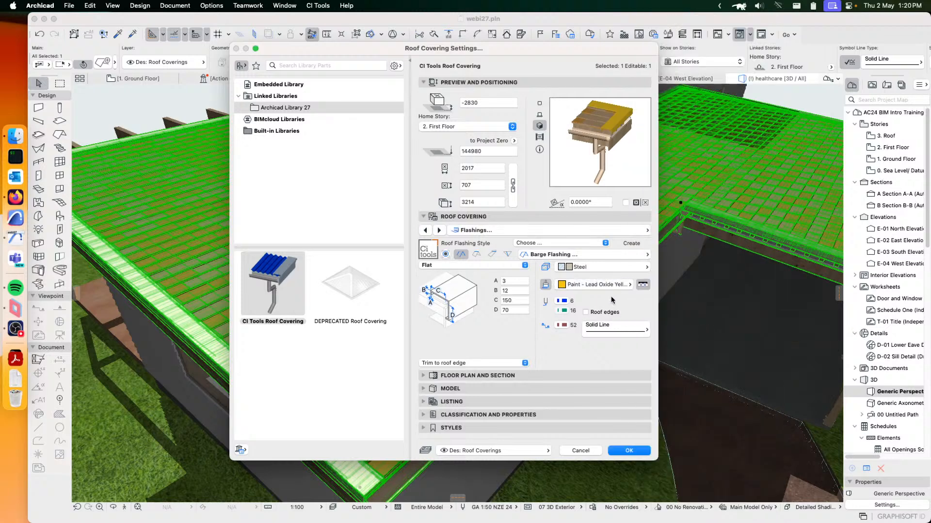
pyautogui.click(557, 247)
pyautogui.click(538, 241)
pyautogui.click(628, 450)
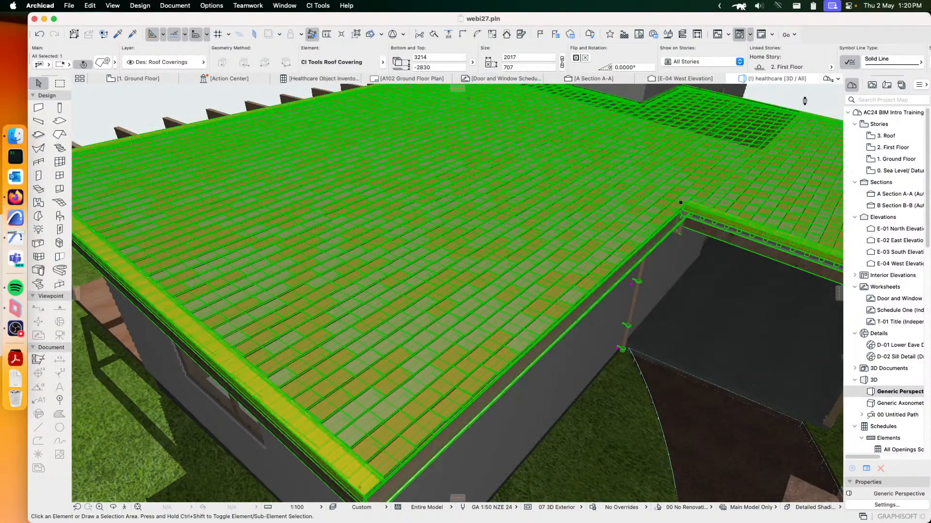
pyautogui.press('Escape')
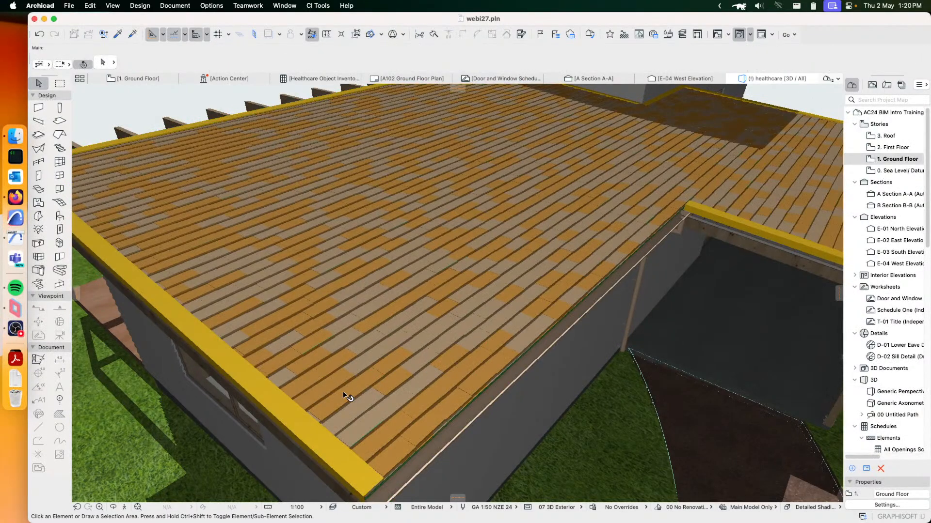
# Inspect the recoloured barge flashing on the lower roof and its surface override settings, and close them without applying changes.
pyautogui.keyDown('shift'); pyautogui.moveTo(319, 322); pyautogui.dragTo(254, 305, button='middle'); pyautogui.keyUp('shift')
pyautogui.click(229, 369)
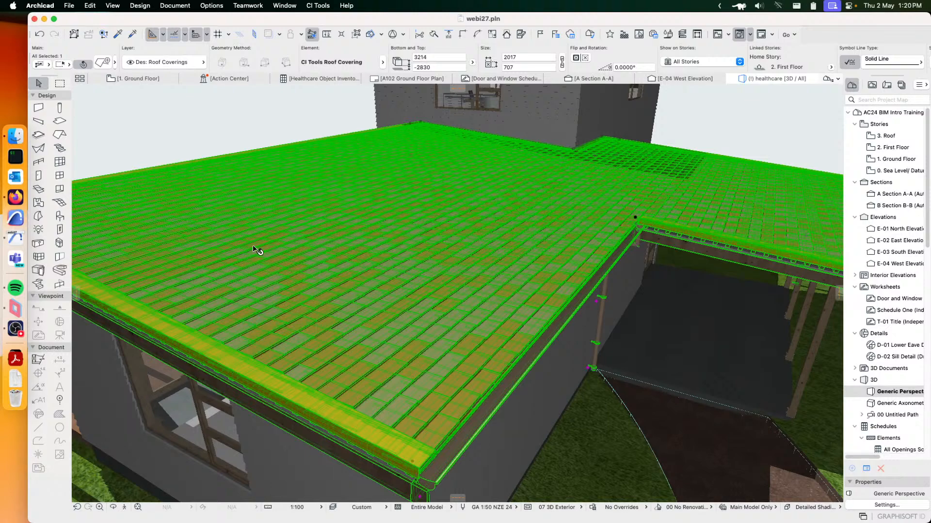
pyautogui.click(260, 128)
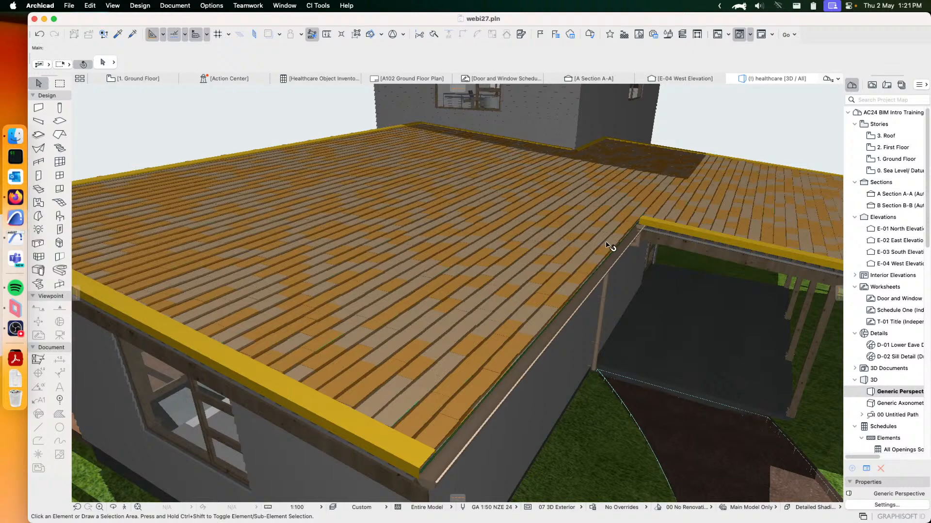
pyautogui.keyDown('shift'); pyautogui.moveTo(614, 254); pyautogui.dragTo(524, 281, button='middle'); pyautogui.keyUp('shift')
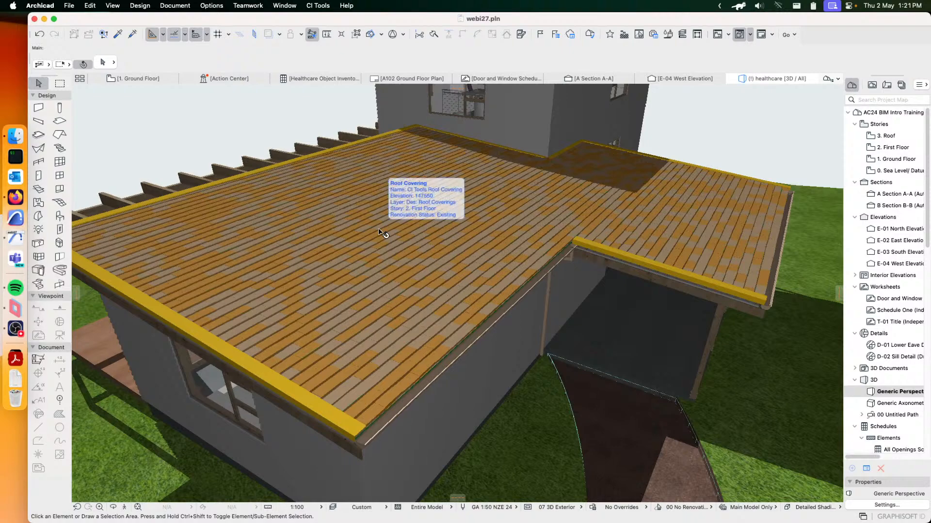
pyautogui.click(340, 236)
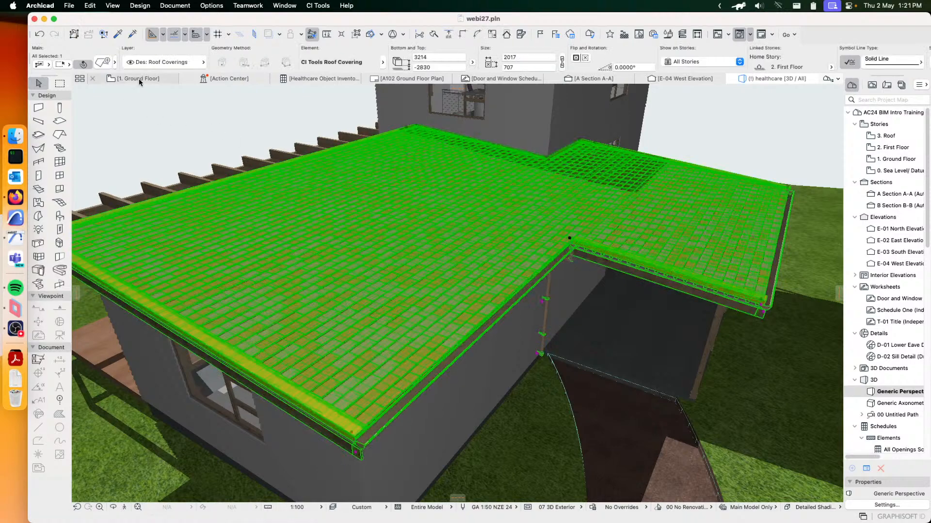
pyautogui.click(102, 62)
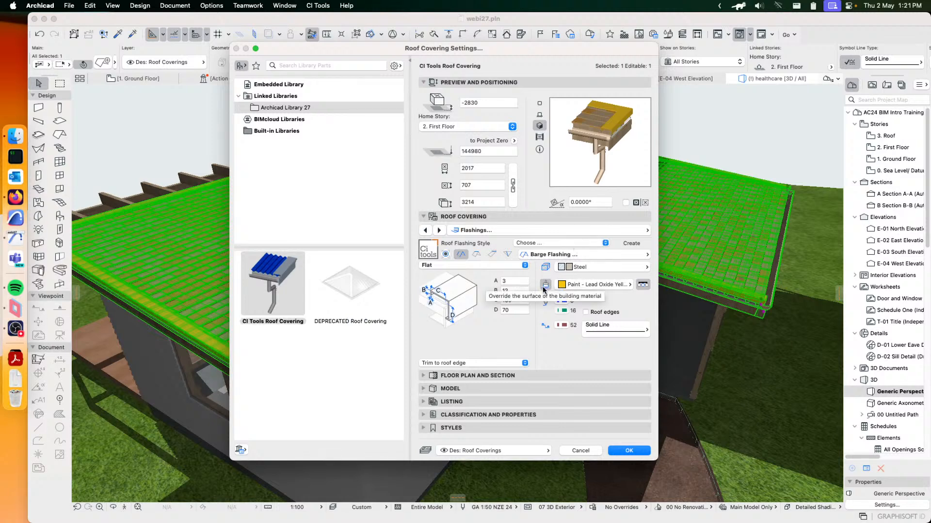
pyautogui.click(580, 450)
# Transfer the deck wall's DEPRECATED Wall Covering settings to the Ci Tools Wall Covering library part and apply the replacement.
pyautogui.keyDown('shift'); pyautogui.moveTo(348, 248); pyautogui.dragTo(417, 235, button='middle'); pyautogui.keyUp('shift')
pyautogui.keyDown('shift'); pyautogui.moveTo(305, 276); pyautogui.dragTo(490, 268, button='middle'); pyautogui.keyUp('shift')
pyautogui.keyDown('shift'); pyautogui.moveTo(227, 270); pyautogui.dragTo(515, 205, button='middle'); pyautogui.keyUp('shift')
pyautogui.keyDown('shift'); pyautogui.moveTo(436, 320); pyautogui.dragTo(521, 172, button='middle'); pyautogui.keyUp('shift')
pyautogui.moveTo(501, 255); pyautogui.dragTo(522, 149, button='middle')
pyautogui.moveTo(533, 259); pyautogui.dragTo(460, 246, button='middle')
pyautogui.click(500, 249)
pyautogui.click(103, 63)
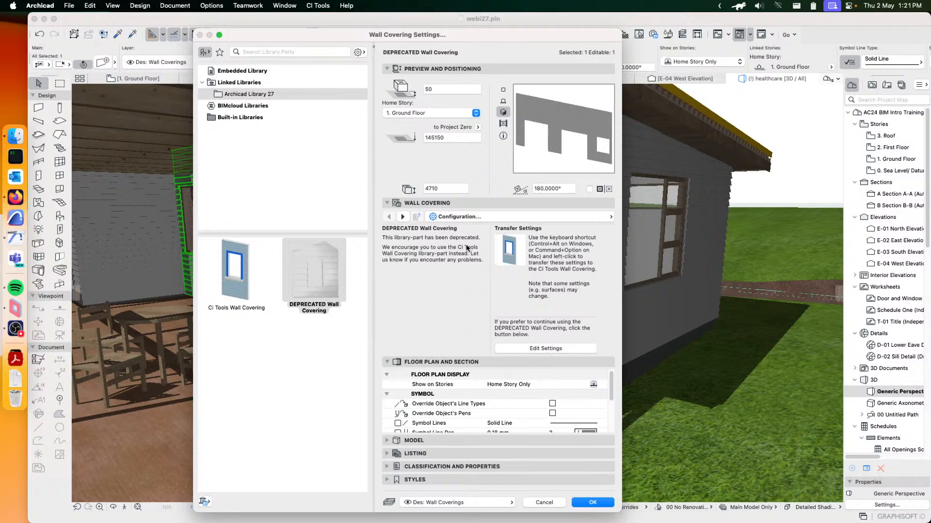
pyautogui.click(246, 274)
pyautogui.click(600, 504)
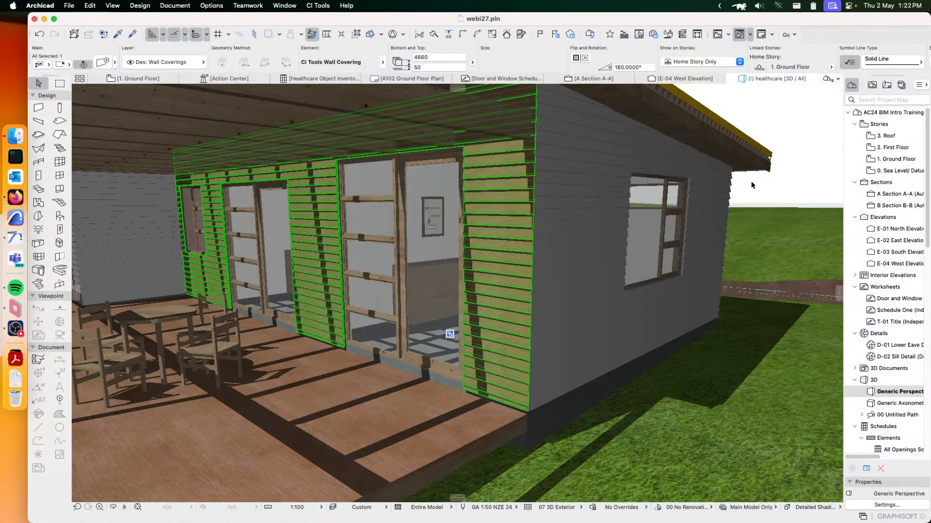
# Examine the converted weatherboard covering around the glazed doors on the deck wall.
pyautogui.moveTo(695, 180); pyautogui.dragTo(700, 257, button='middle')
pyautogui.click(799, 152)
pyautogui.scroll(10, 520, 345)
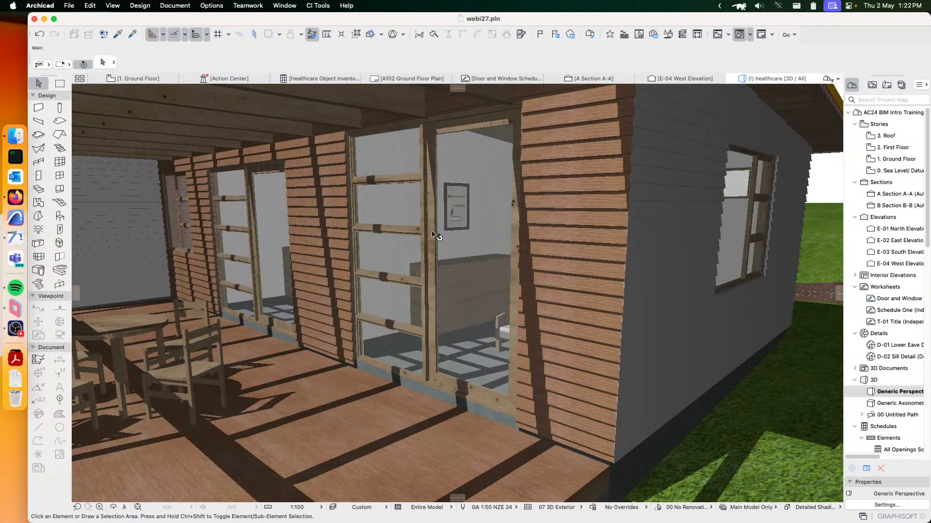
# Set the building material of the deck wall covering's main weatherboard cladding to Timber - Wall.
pyautogui.click(564, 204)
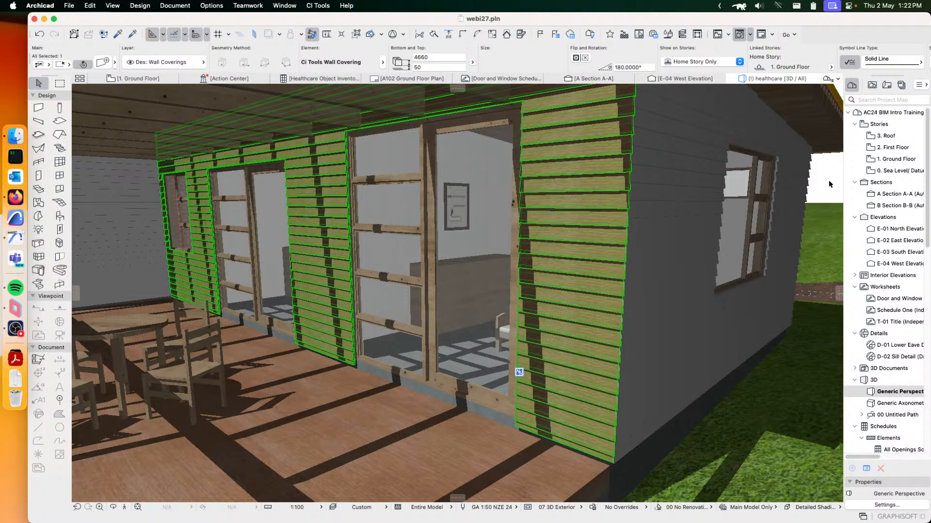
pyautogui.click(829, 181)
pyautogui.click(575, 197)
pyautogui.click(103, 62)
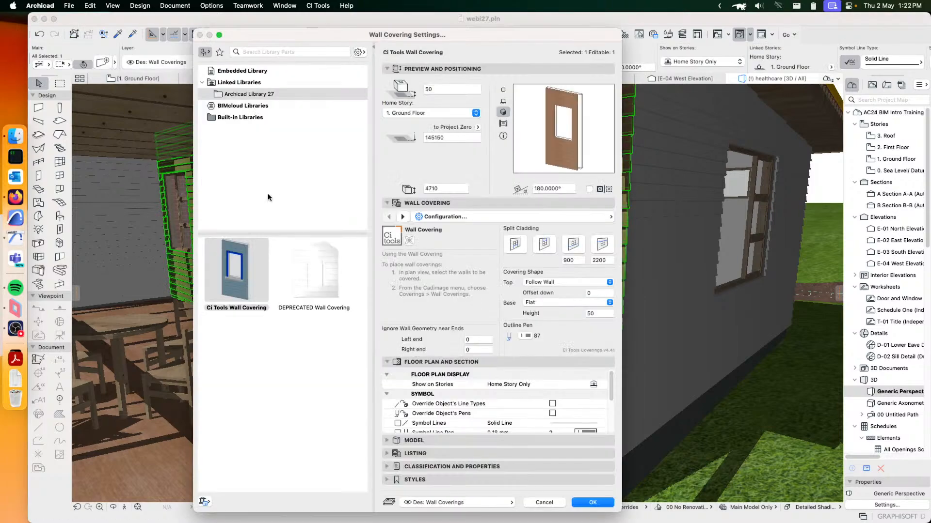
pyautogui.click(560, 218)
pyautogui.click(666, 230)
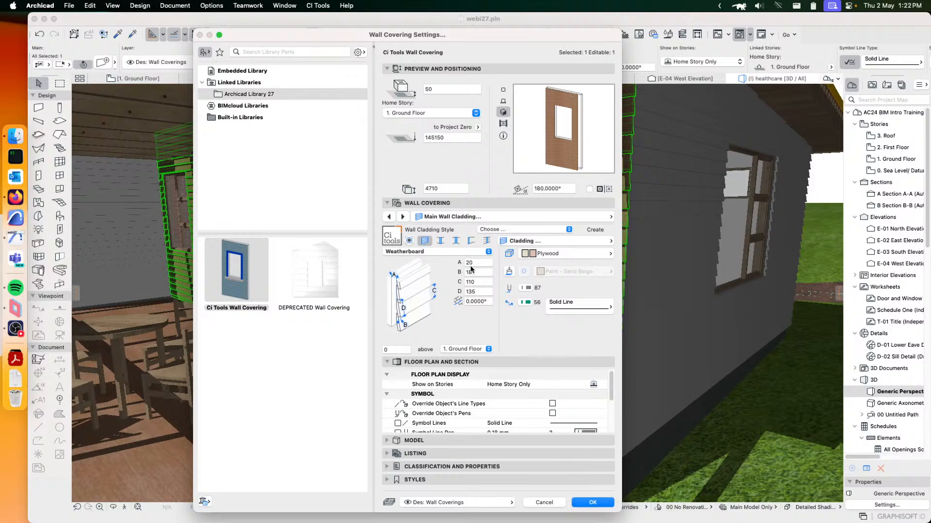
pyautogui.click(539, 255)
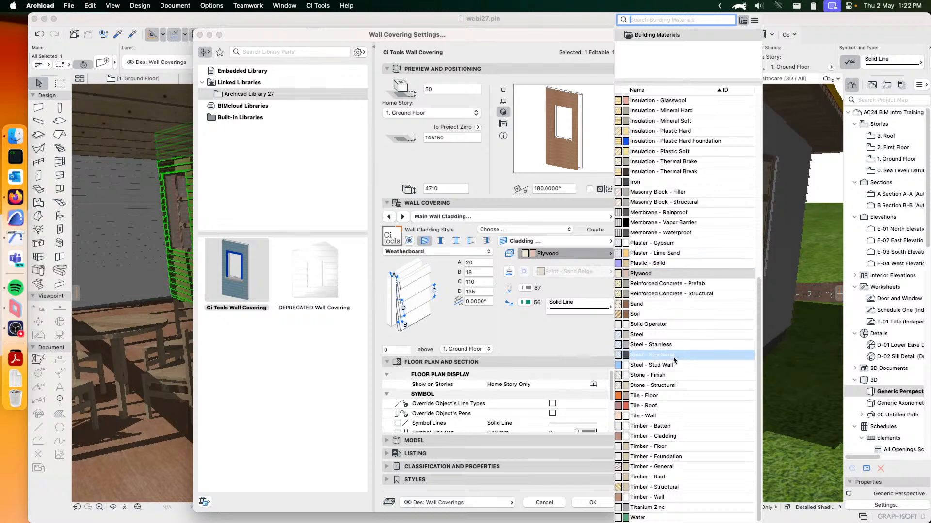
pyautogui.click(647, 497)
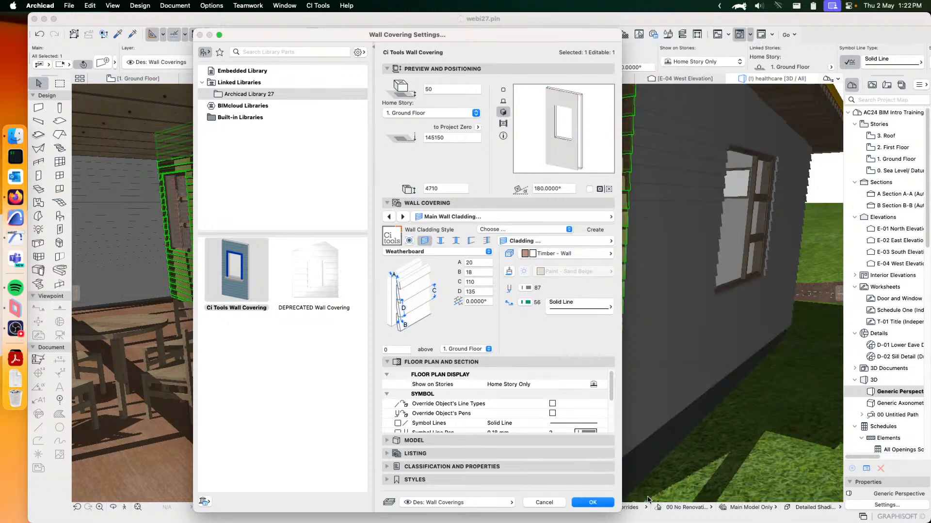
# Override the cladding surface with Paint - Sand Beige and restrict the override to visible parts only.
pyautogui.click(508, 272)
pyautogui.click(567, 272)
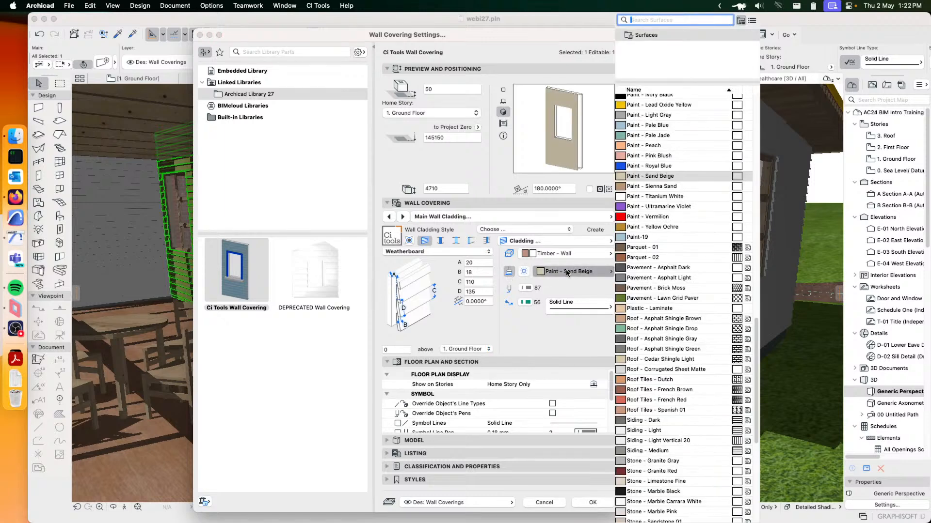
pyautogui.click(676, 261)
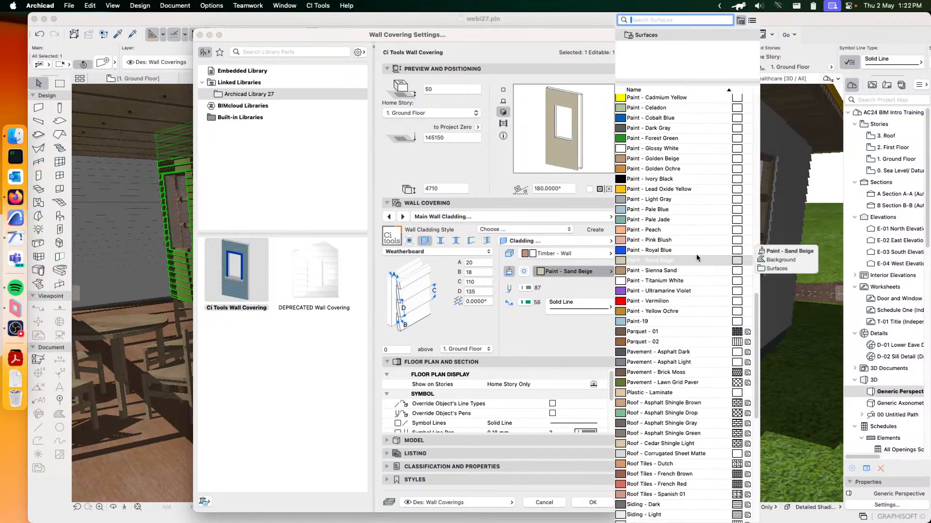
pyautogui.doubleClick(666, 263)
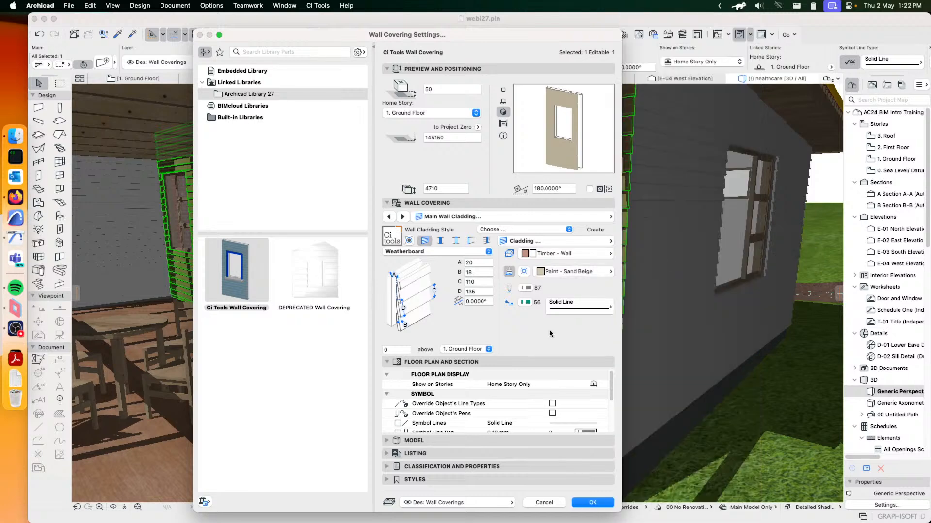
pyautogui.click(523, 272)
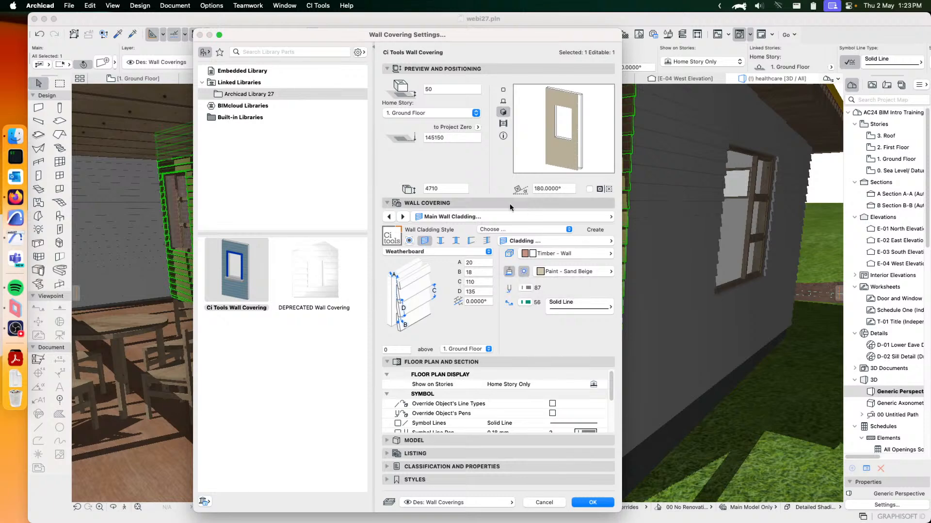
pyautogui.moveTo(462, 30); pyautogui.dragTo(547, 28)
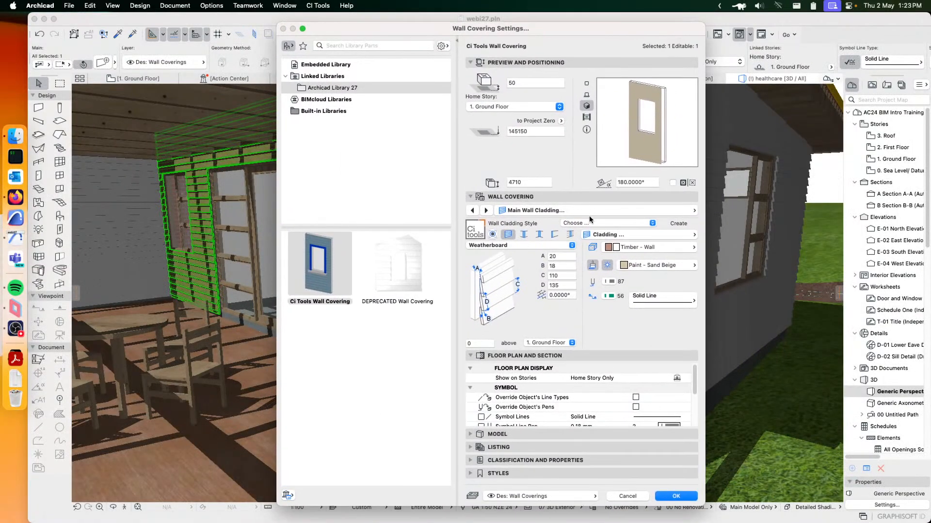
# Review the deck wall covering's Wall Top Trim settings, return to its main cladding, and apply the covering changes.
pyautogui.click(622, 212)
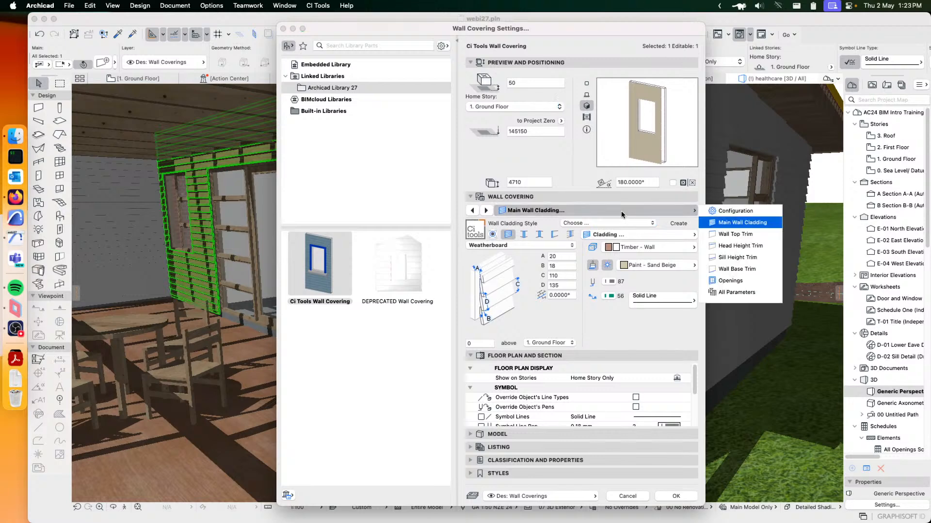
pyautogui.click(731, 237)
pyautogui.click(564, 290)
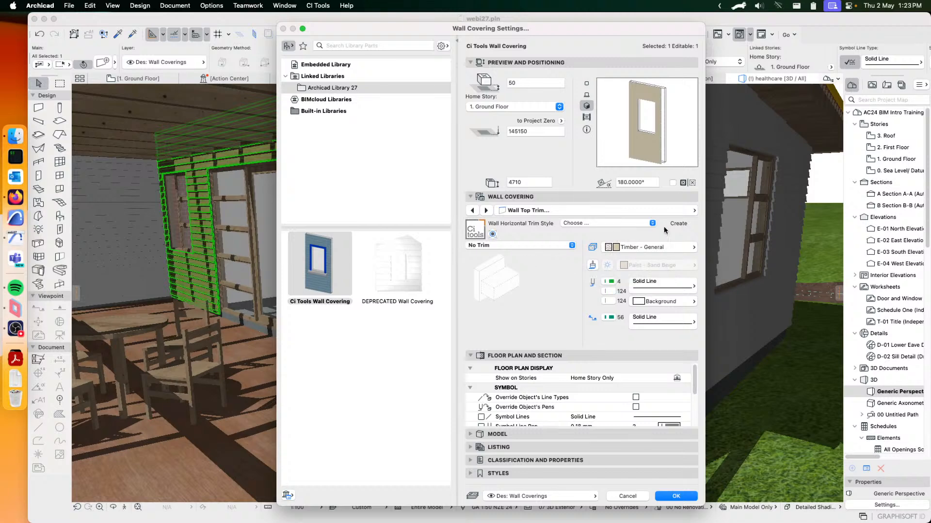
pyautogui.click(655, 212)
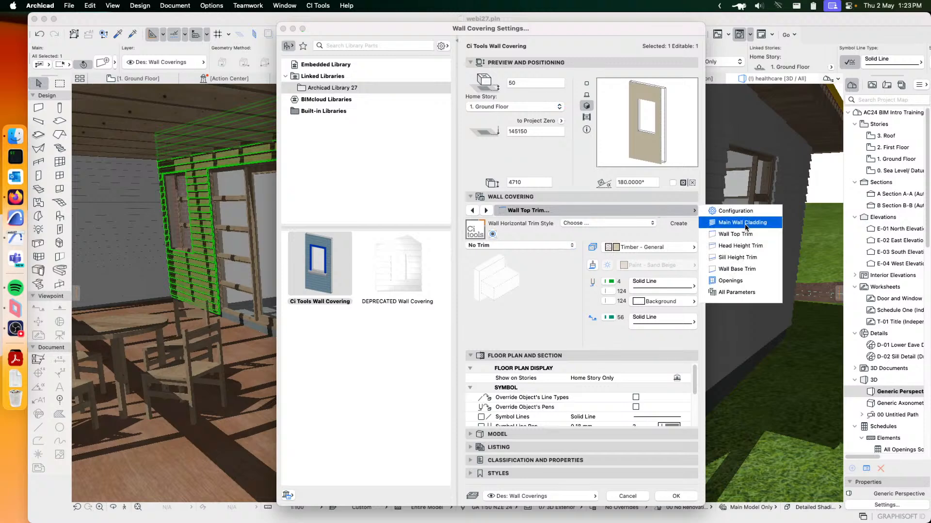
pyautogui.click(775, 220)
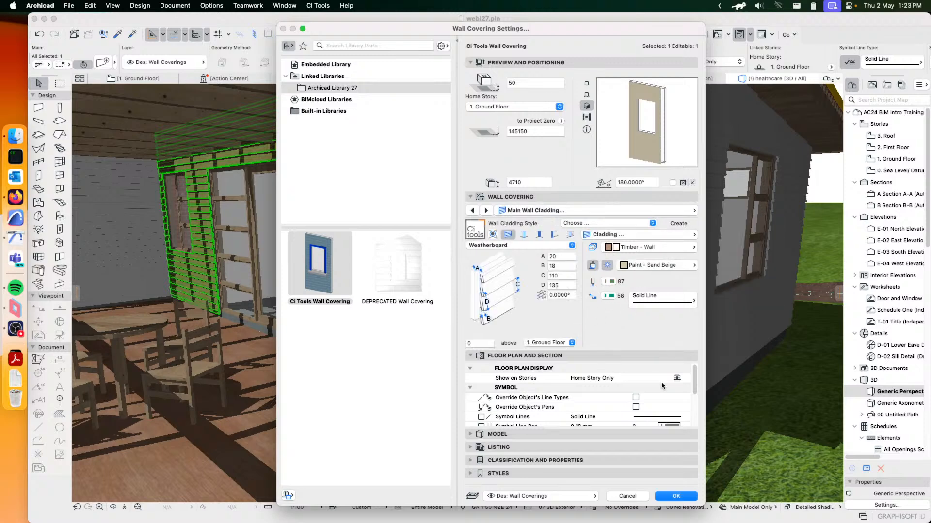
pyautogui.click(676, 496)
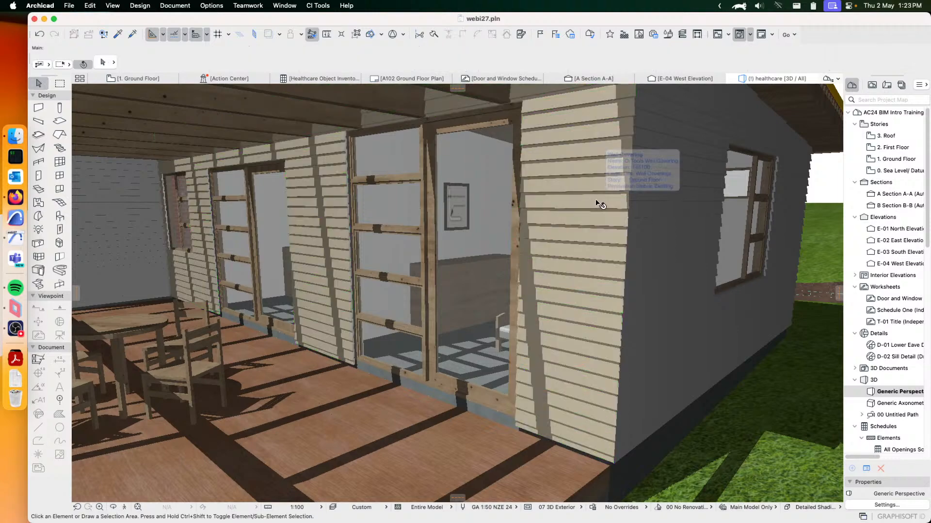
# Try to transfer the side wall's DEPRECATED Wall Covering settings to the Ci Tools Wall Covering and open its main wall cladding settings.
pyautogui.keyDown('shift'); pyautogui.moveTo(595, 200); pyautogui.dragTo(543, 214, button='middle'); pyautogui.keyUp('shift')
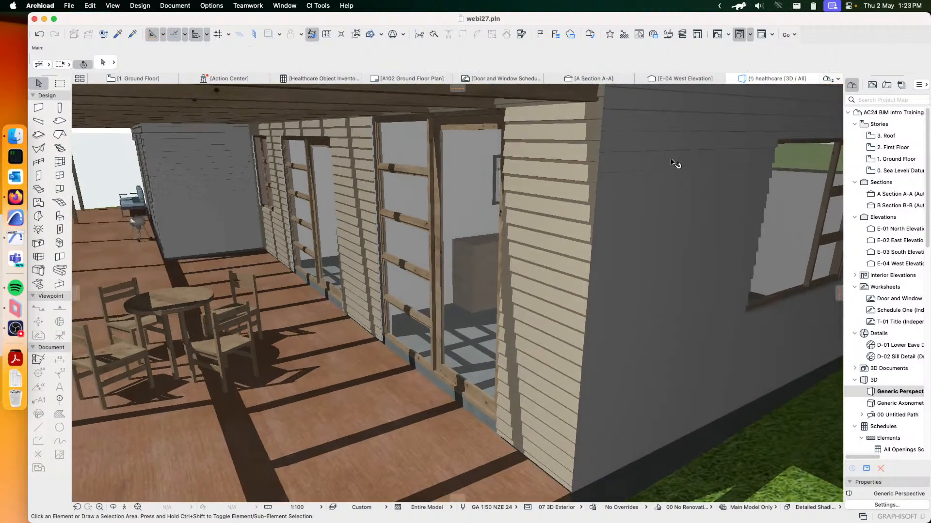
pyautogui.keyDown('shift'); pyautogui.moveTo(543, 248); pyautogui.dragTo(566, 254, button='middle'); pyautogui.keyUp('shift')
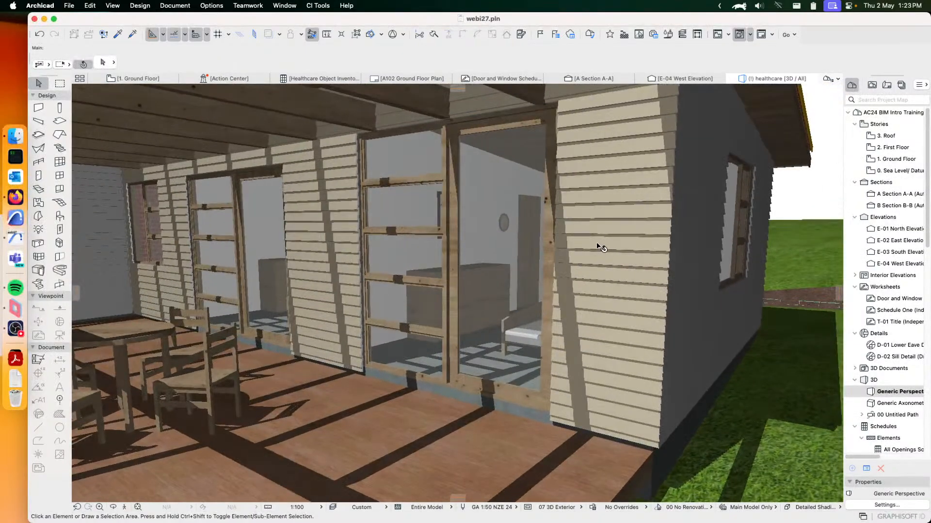
pyautogui.click(624, 235)
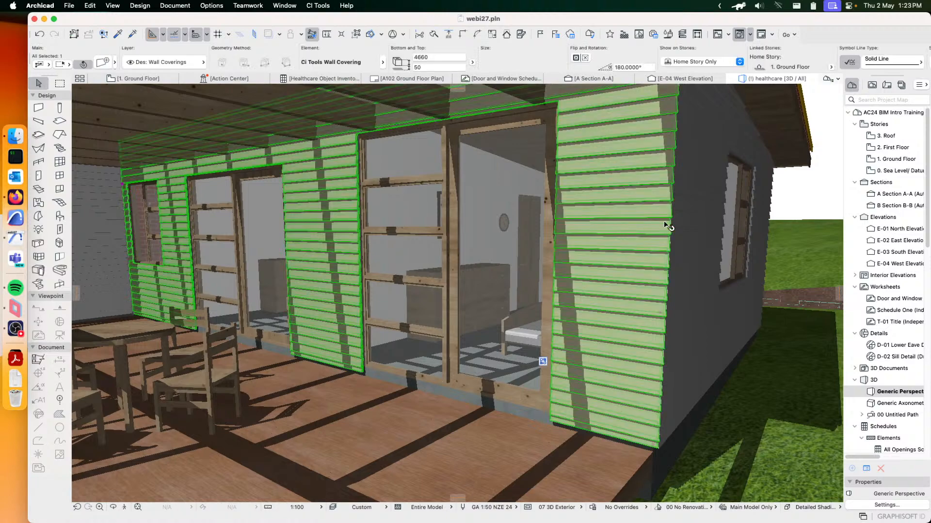
pyautogui.click(706, 213)
pyautogui.click(102, 62)
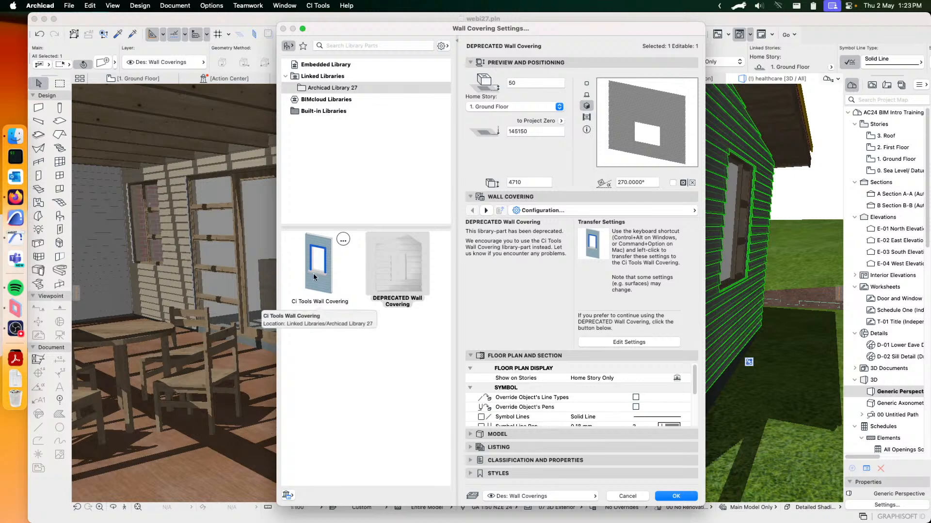
pyautogui.click(313, 274)
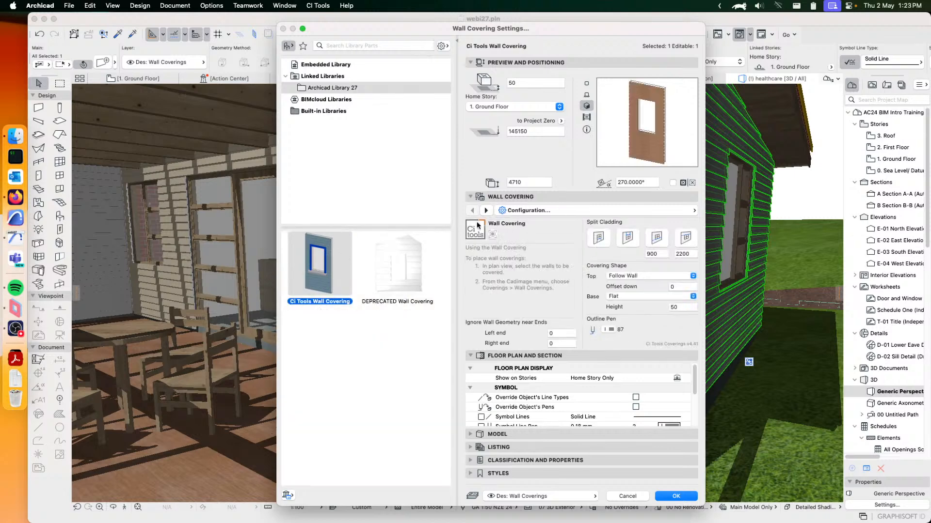
pyautogui.click(627, 211)
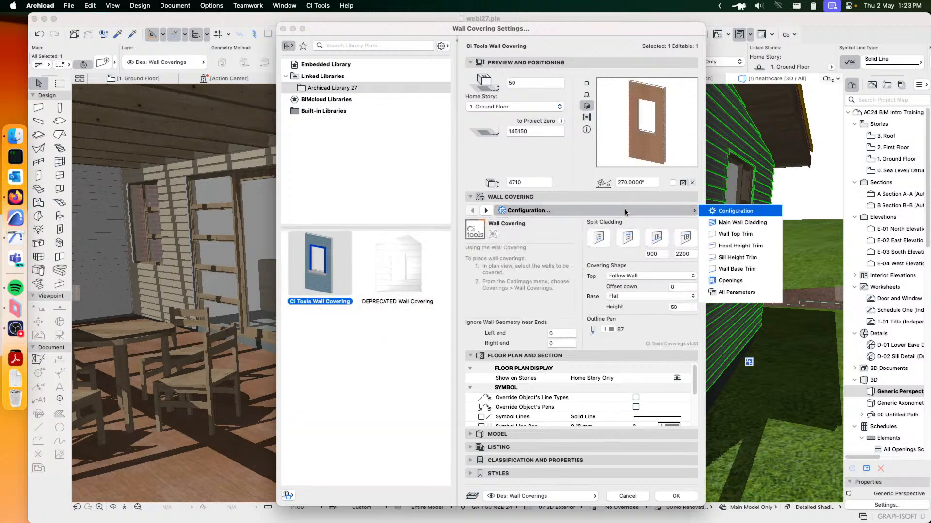
pyautogui.click(756, 222)
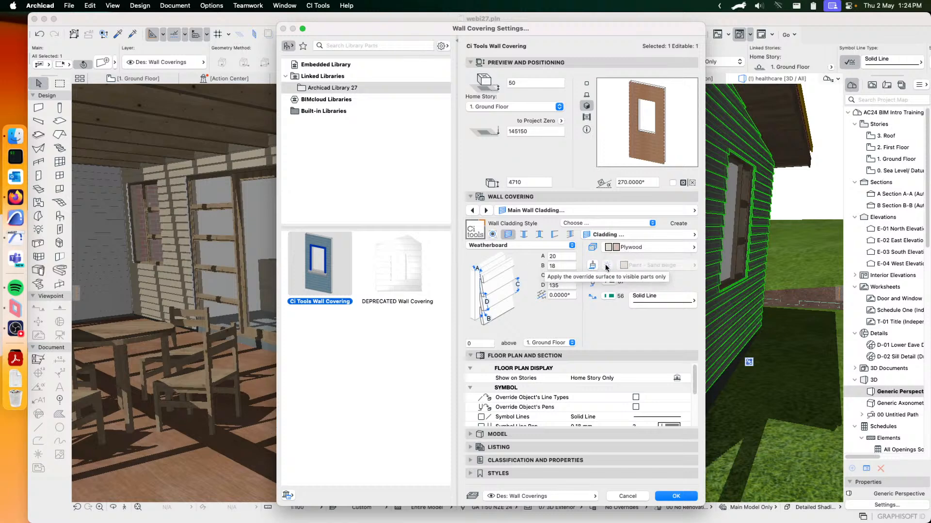
# Try the Weatherboards cladding style on the side wall covering, including editing and unlocking it, and discard the covering changes.
pyautogui.click(644, 223)
pyautogui.click(590, 320)
pyautogui.click(678, 224)
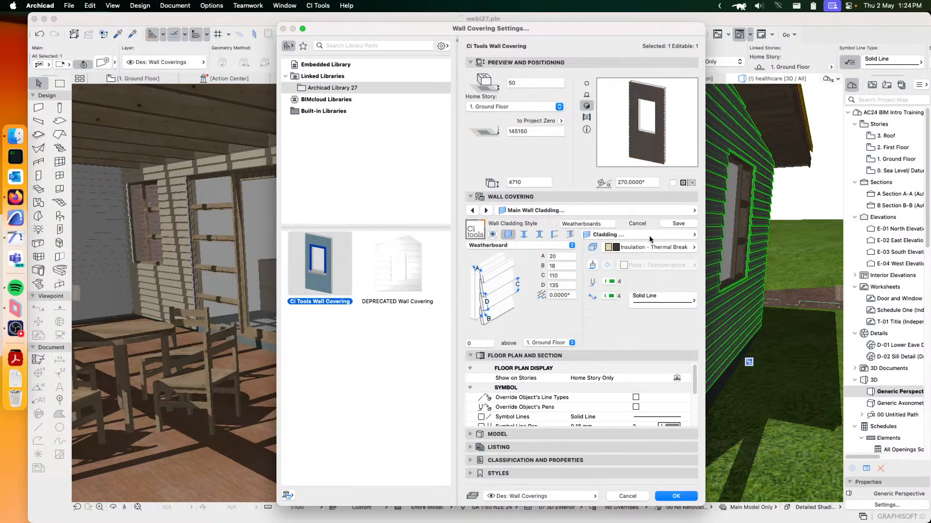
pyautogui.click(678, 223)
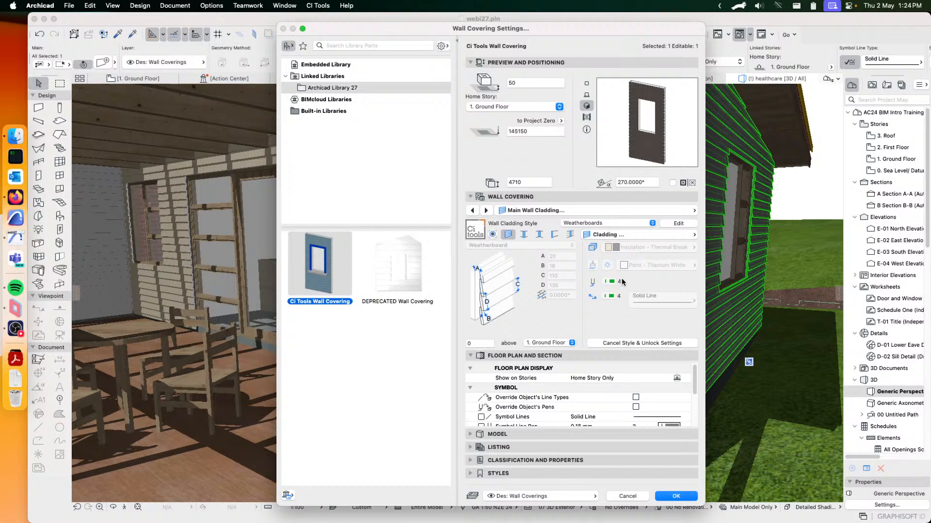
pyautogui.click(632, 342)
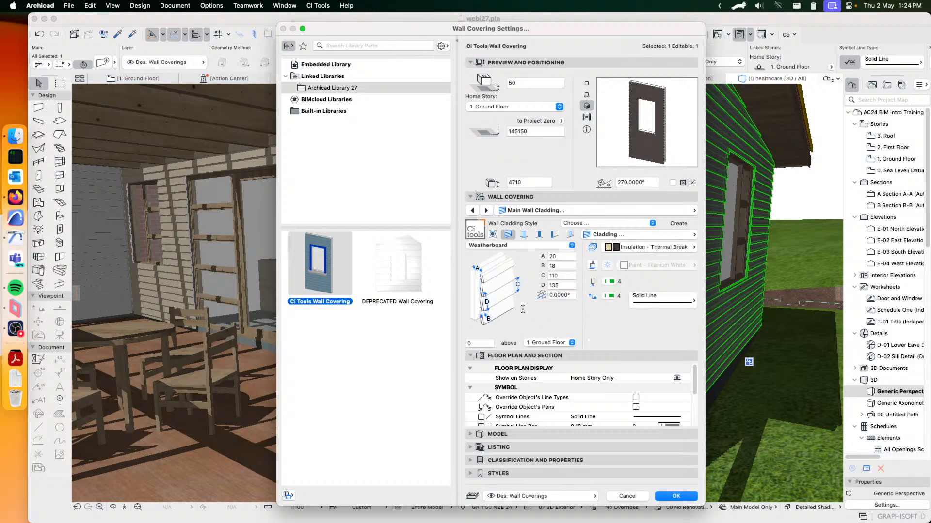
pyautogui.click(627, 496)
pyautogui.press('Delete')
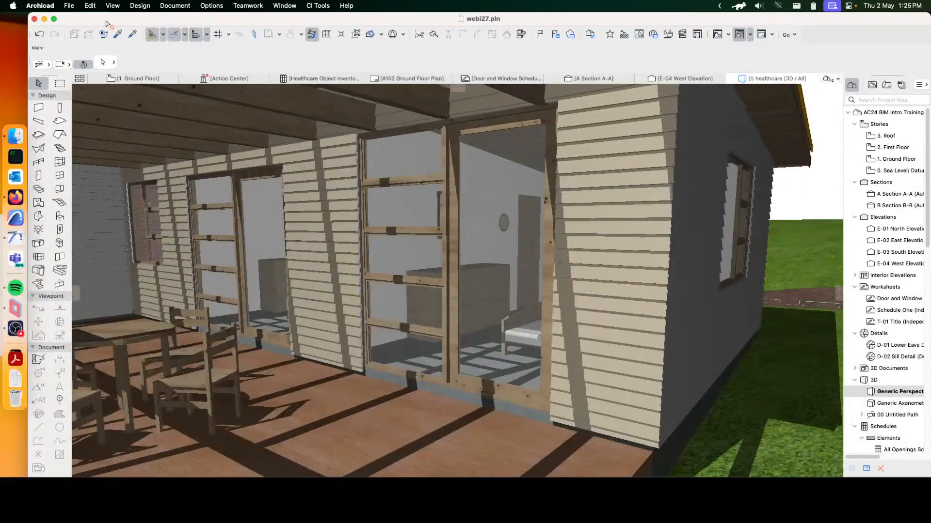
# Examine the display options of the side wall's DEPRECATED Wall Covering and close its settings without applying changes.
pyautogui.moveTo(1, 1)
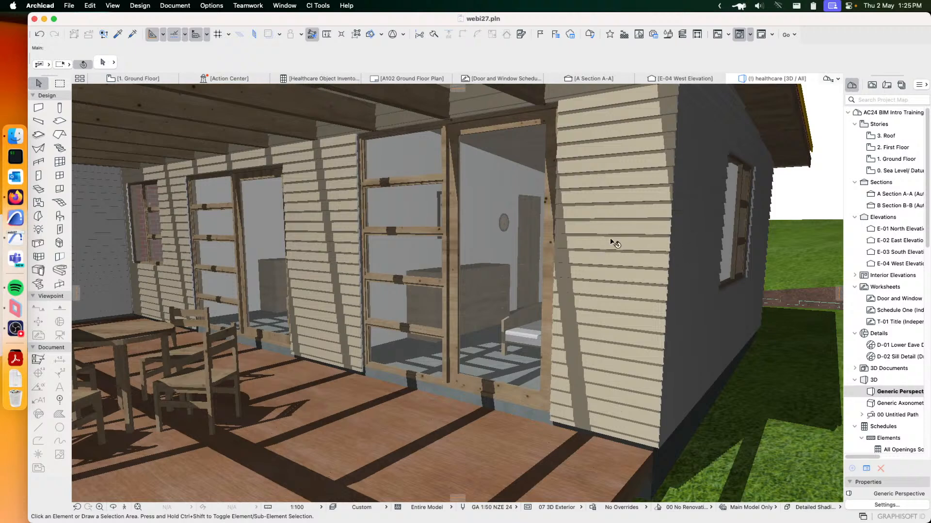
pyautogui.click(690, 241)
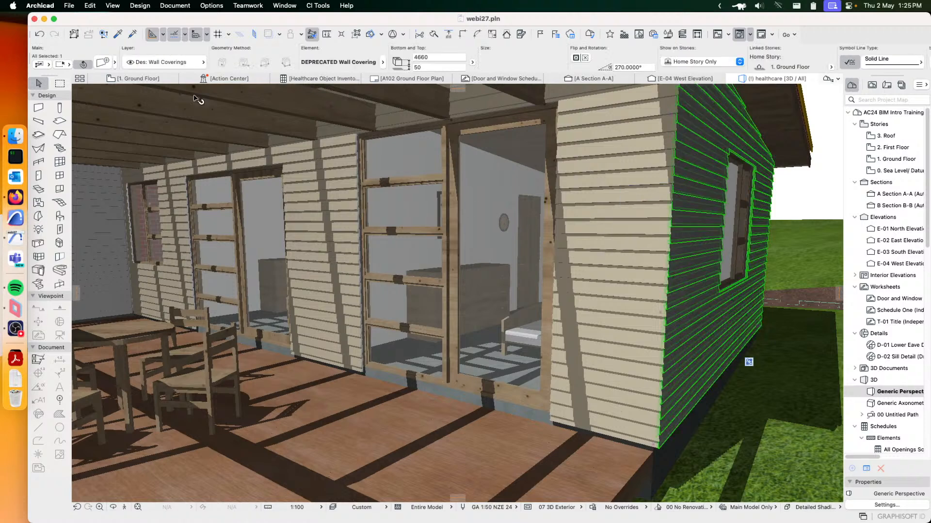
pyautogui.click(103, 62)
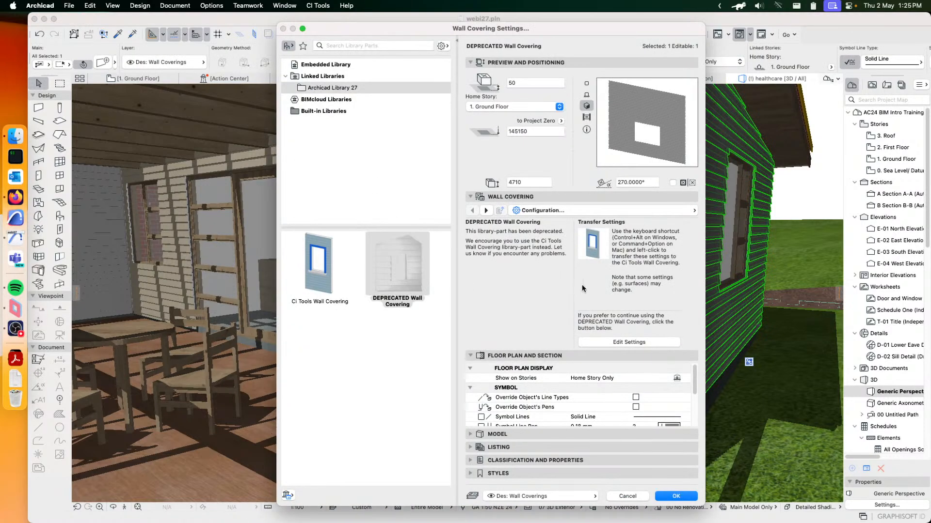
pyautogui.click(629, 342)
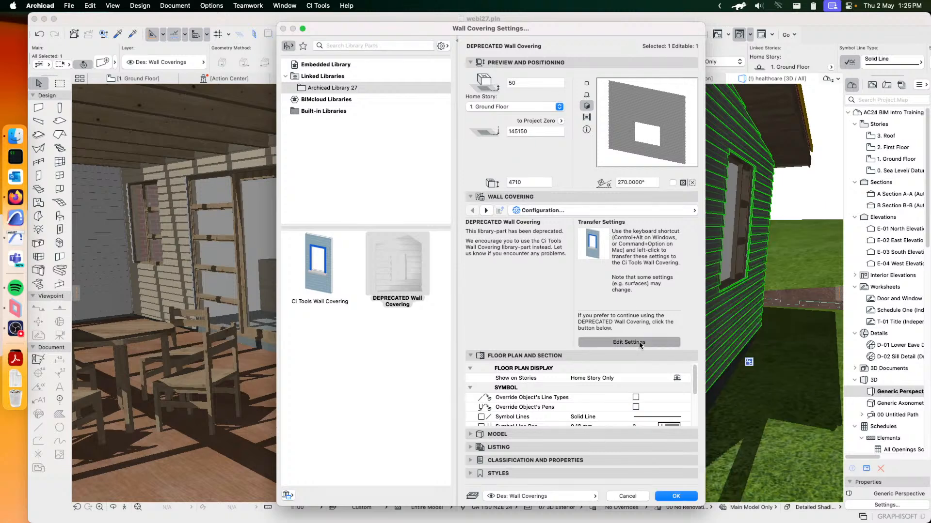
pyautogui.click(636, 211)
pyautogui.scroll(-5, 776, 419)
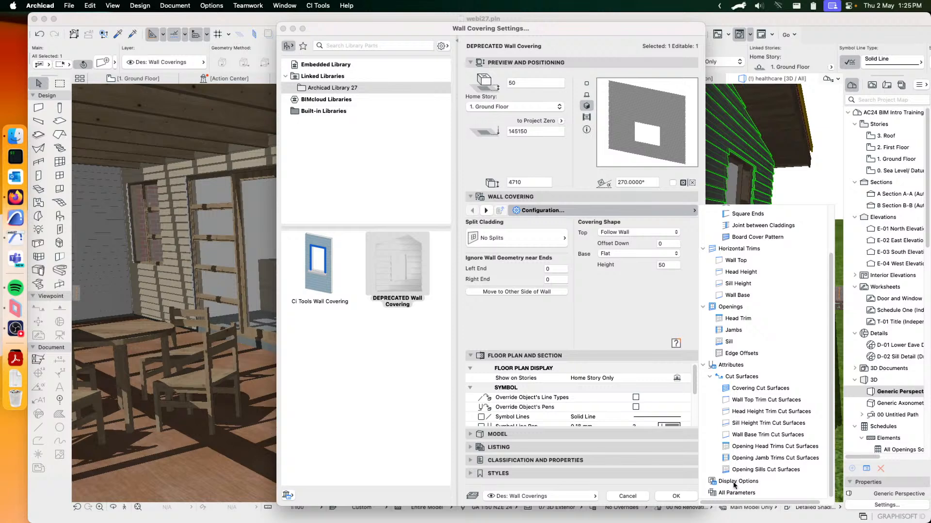
pyautogui.click(735, 483)
pyautogui.click(608, 317)
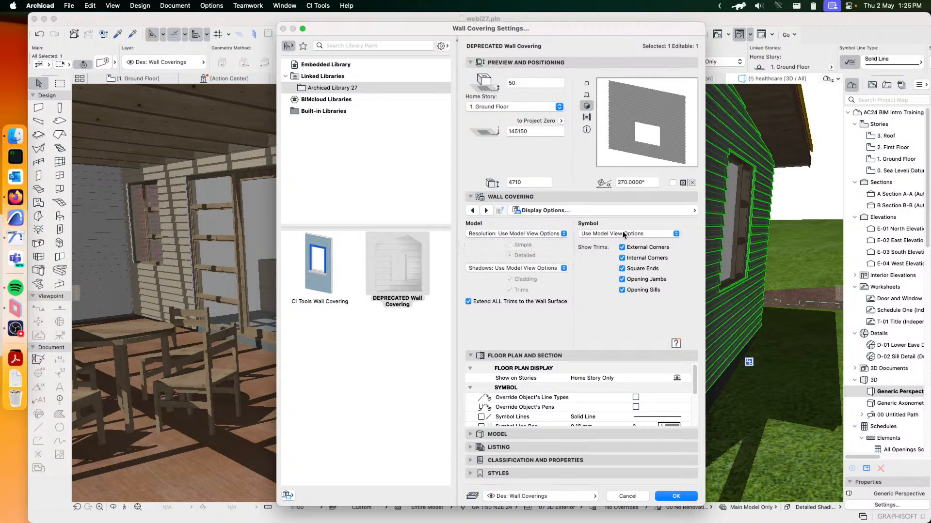
pyautogui.click(630, 499)
# Examine the display options of the upper roof's DEPRECATED Roof Covering and close its settings without applying changes.
pyautogui.keyDown('shift'); pyautogui.moveTo(707, 275); pyautogui.dragTo(580, 415, button='middle'); pyautogui.keyUp('shift')
pyautogui.click(423, 353)
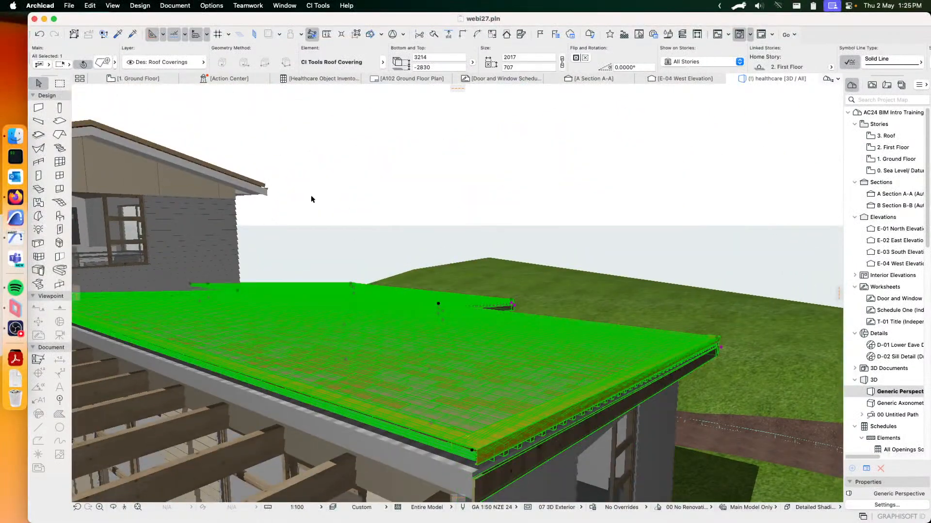
pyautogui.moveTo(223, 118); pyautogui.dragTo(467, 400, button='middle')
pyautogui.moveTo(334, 356); pyautogui.dragTo(478, 230, button='middle')
pyautogui.click(420, 406)
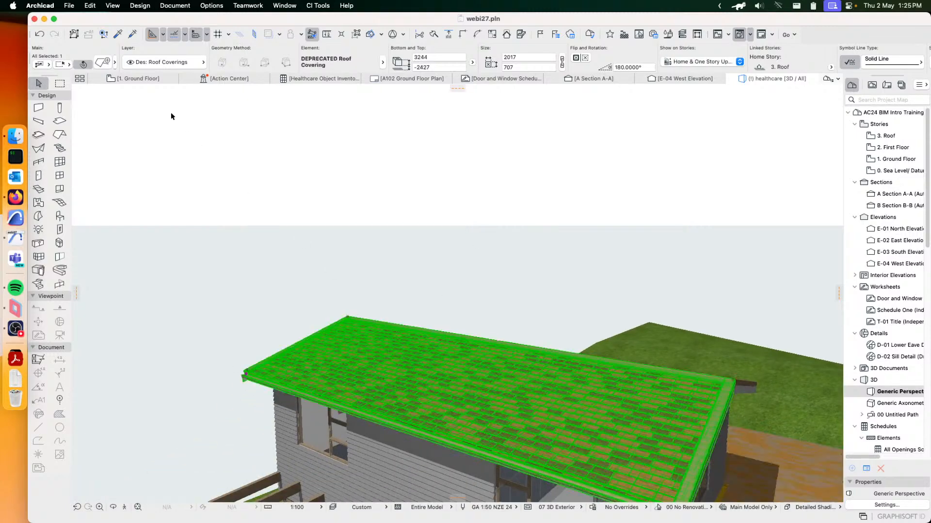
pyautogui.click(102, 62)
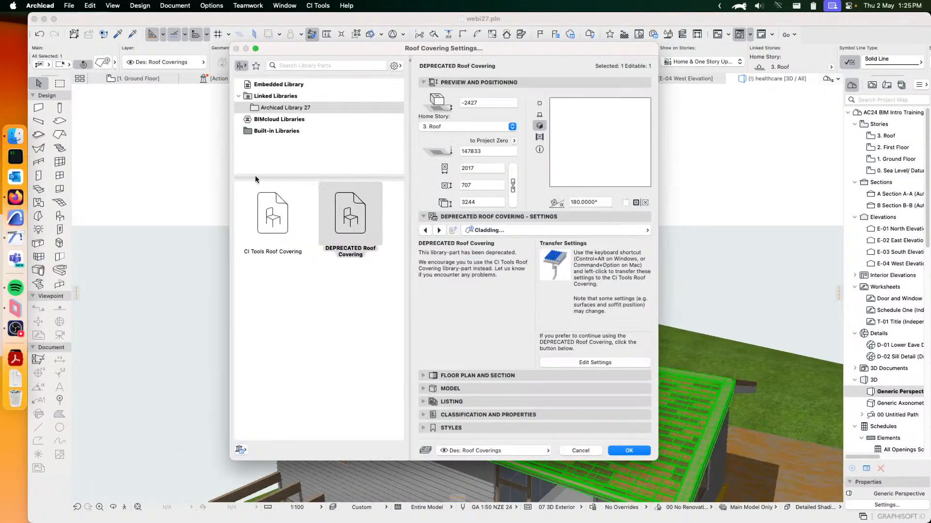
pyautogui.click(587, 364)
pyautogui.click(583, 230)
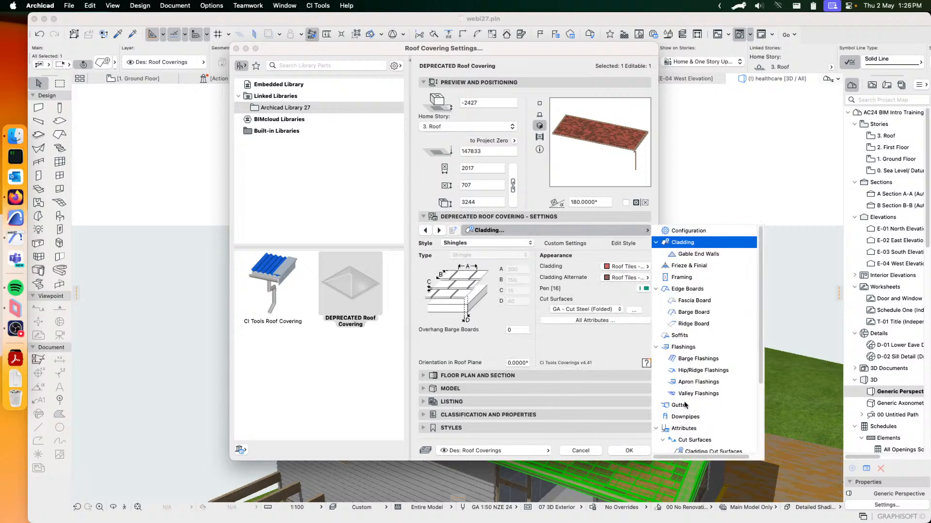
pyautogui.scroll(-5, 688, 407)
pyautogui.click(691, 436)
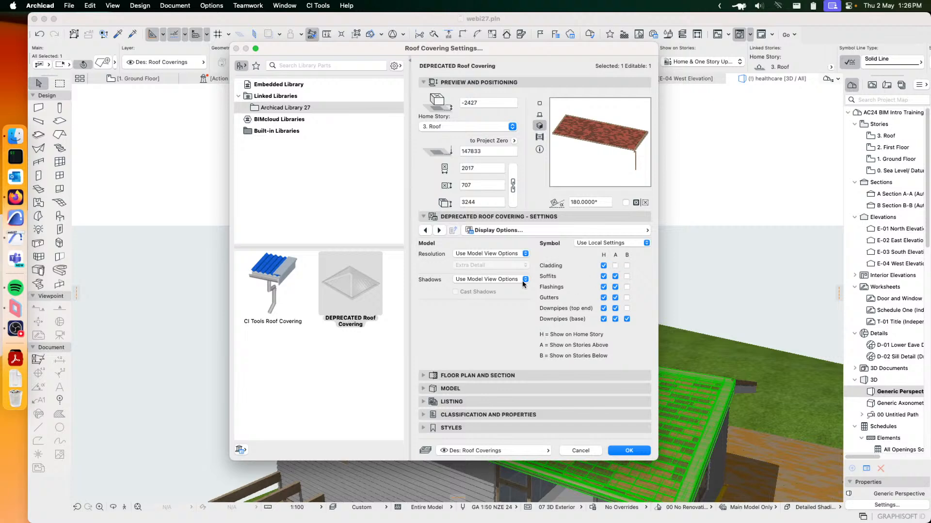
pyautogui.click(581, 450)
# Open the Model View Options and compare the CI Coverings model and plan view settings of the 07 3D Exterior combination.
pyautogui.moveTo(719, 361); pyautogui.dragTo(629, 459, button='middle')
pyautogui.moveTo(500, 370); pyautogui.dragTo(534, 407, button='middle')
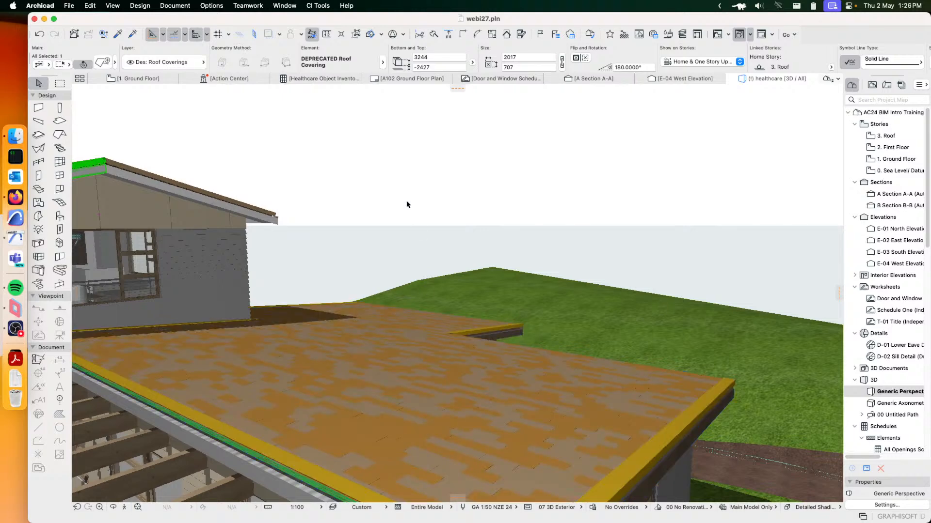
pyautogui.click(211, 7)
pyautogui.moveTo(170, 5)
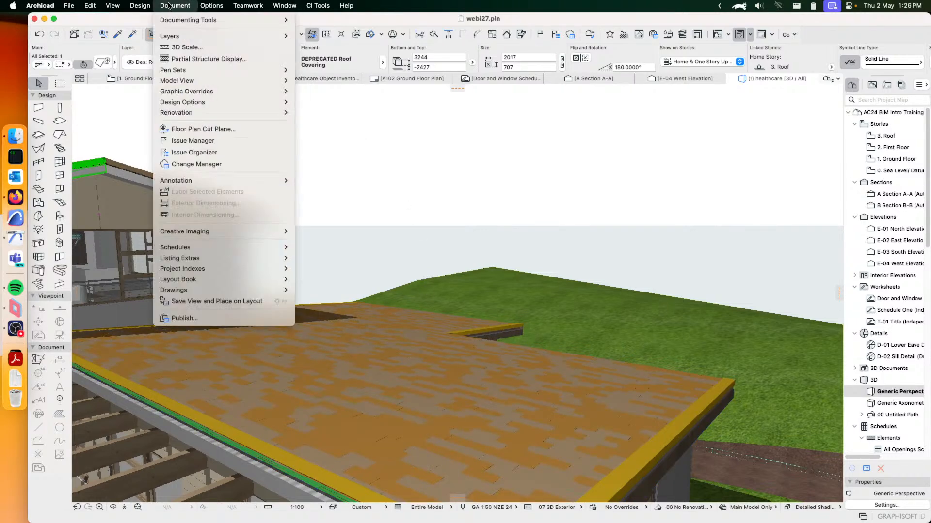
pyautogui.moveTo(192, 81)
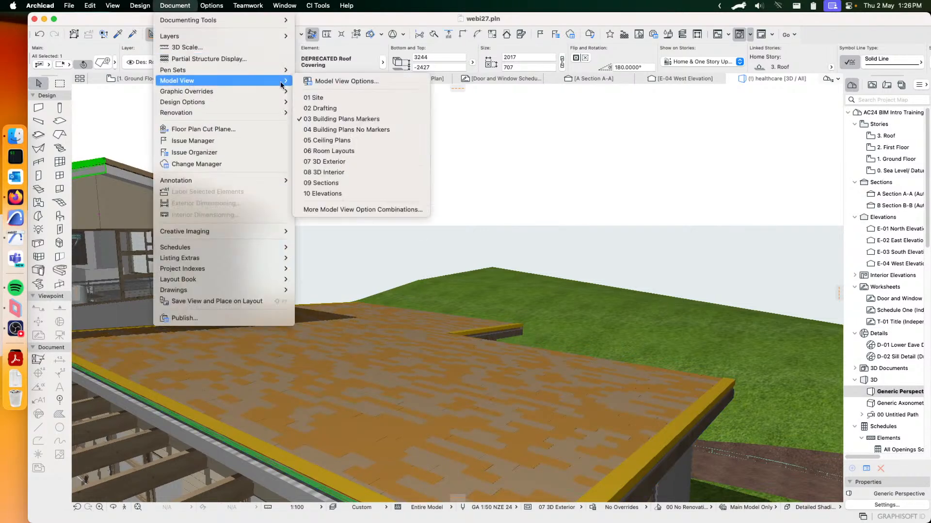
pyautogui.click(324, 82)
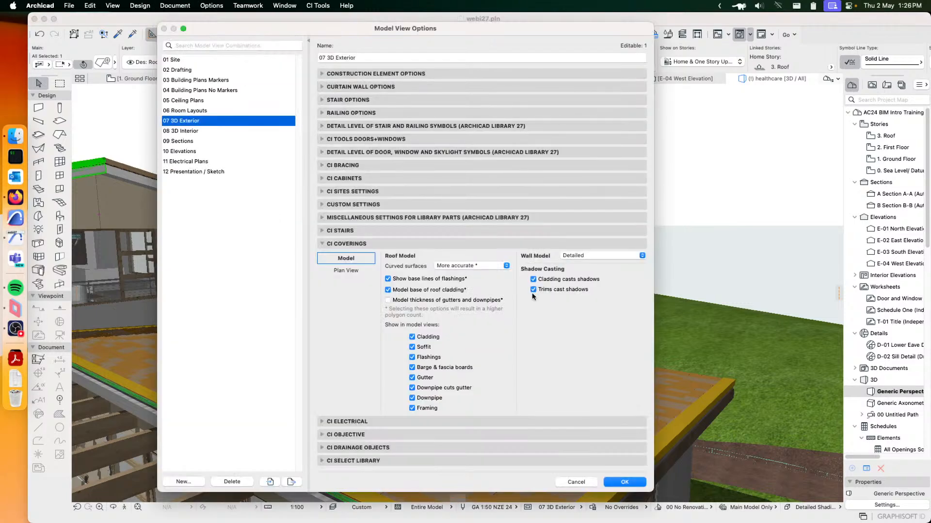
pyautogui.click(337, 269)
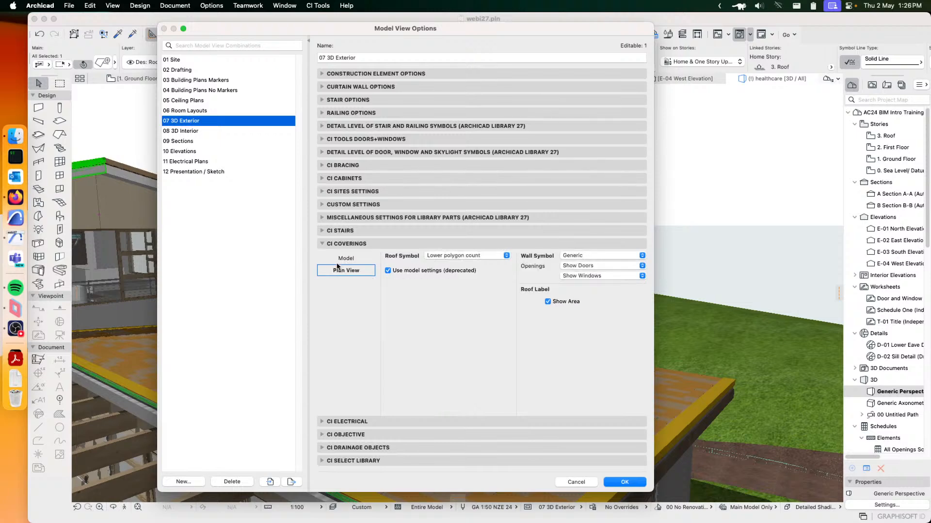
pyautogui.click(345, 259)
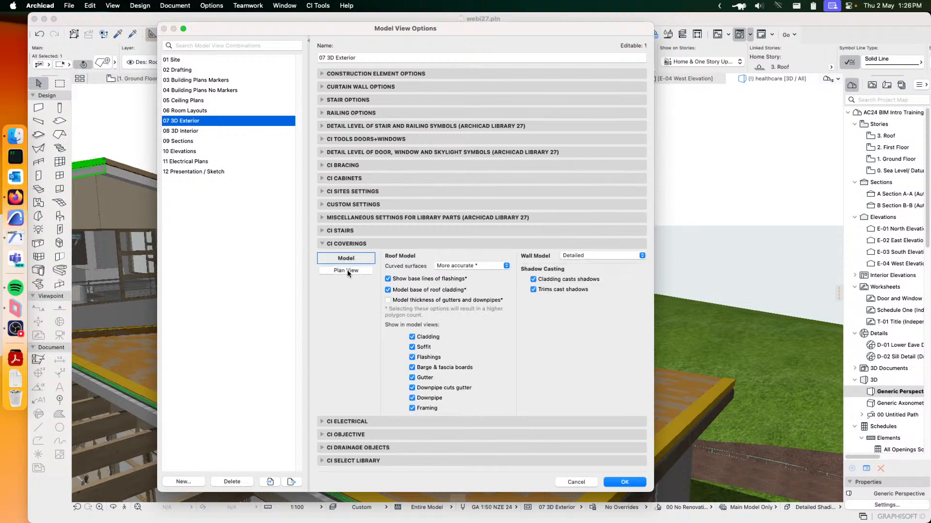
pyautogui.click(347, 271)
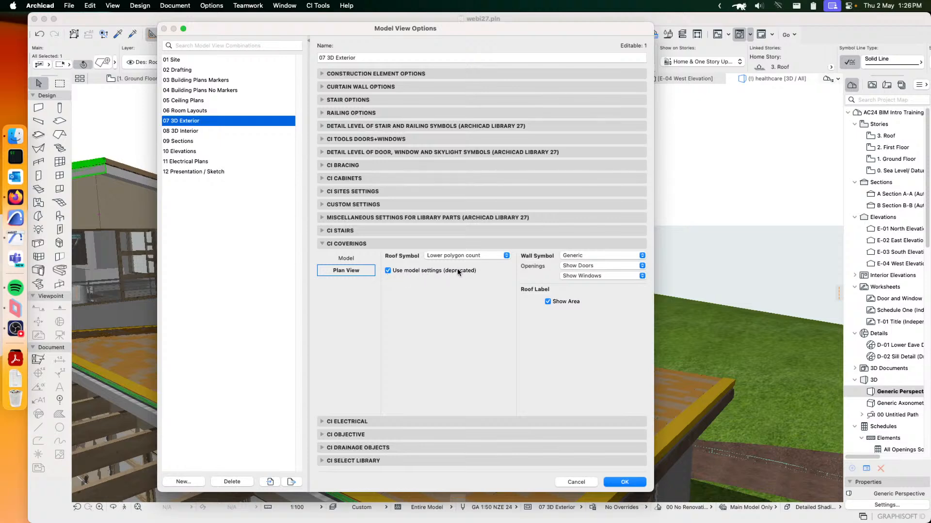
# Turn off the deprecated use of model settings for roof plan views and review the components shown on home, below and above storeys.
pyautogui.click(389, 272)
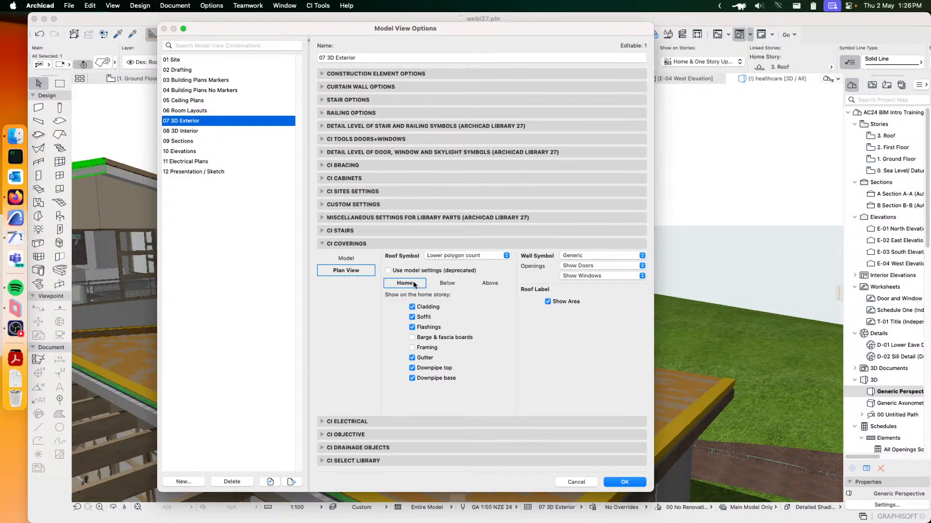
pyautogui.click(447, 284)
pyautogui.click(497, 283)
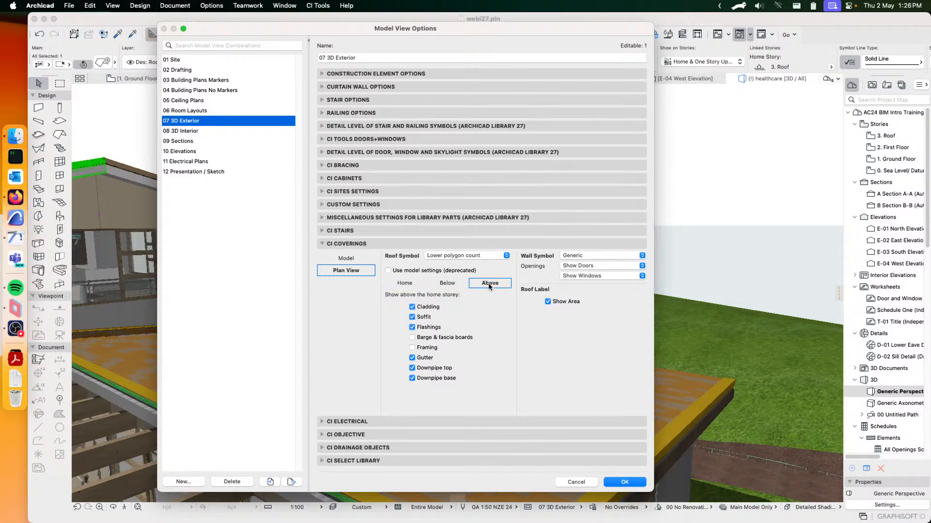
pyautogui.click(446, 283)
pyautogui.click(401, 285)
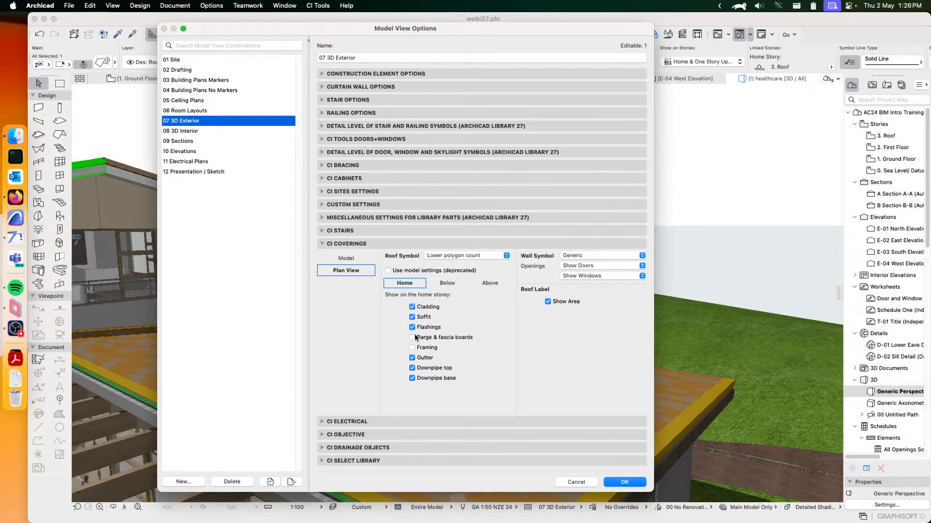
pyautogui.click(446, 284)
pyautogui.click(494, 283)
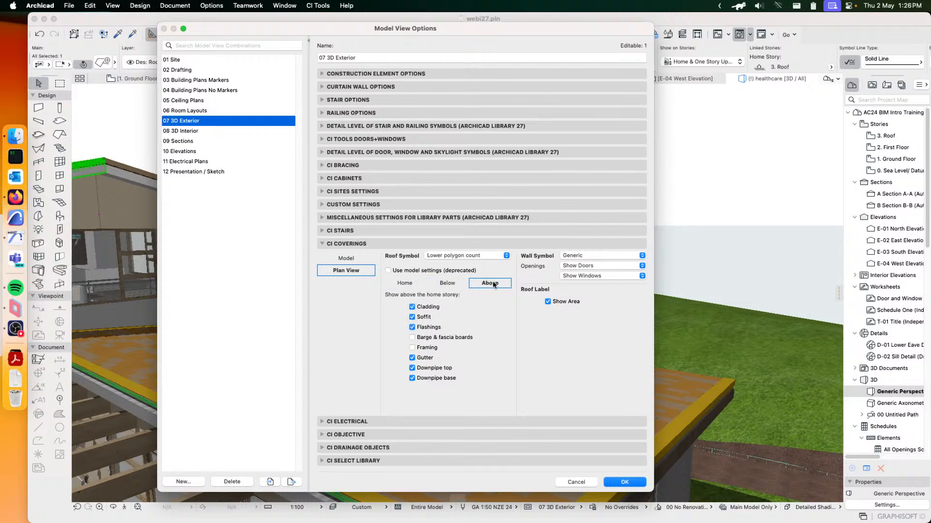
pyautogui.click(412, 284)
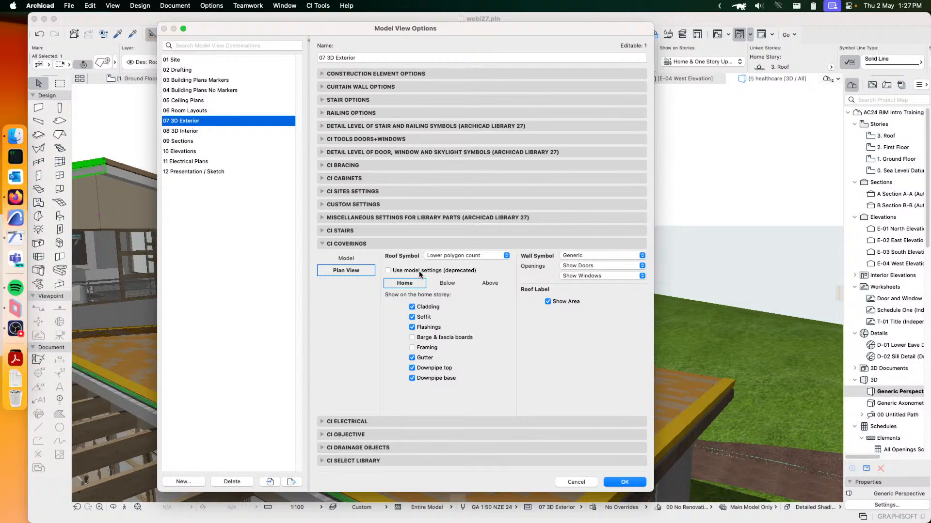
# Examine the Roof Symbol and Wall Symbol choices for the coverings' plan view without changing them.
pyautogui.click(470, 255)
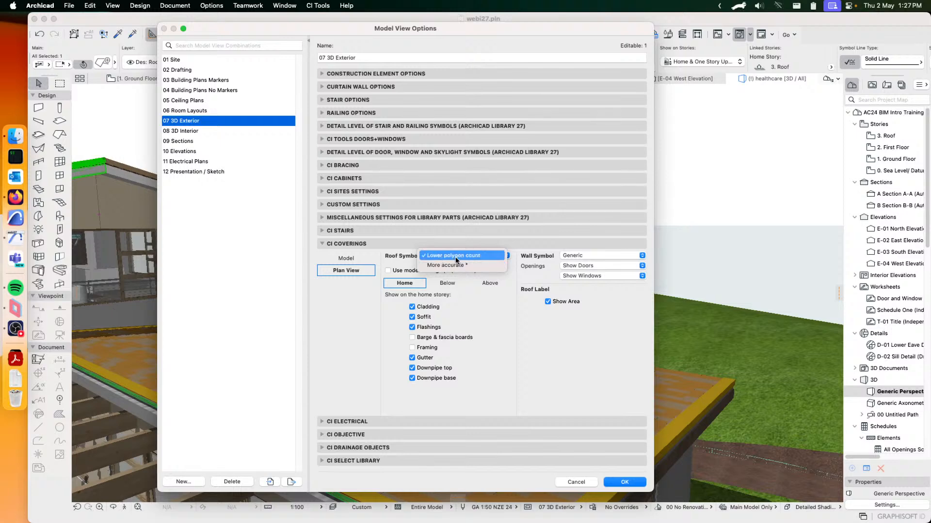
pyautogui.click(510, 265)
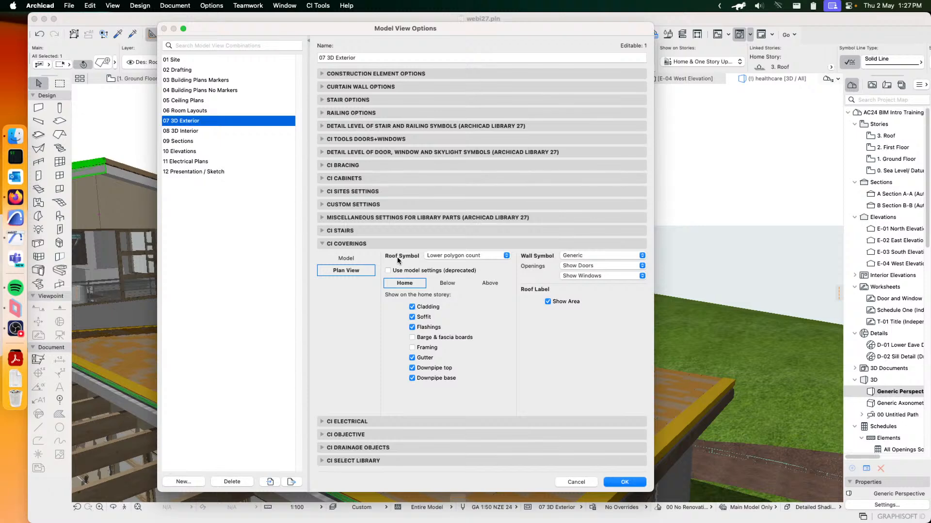
pyautogui.click(455, 255)
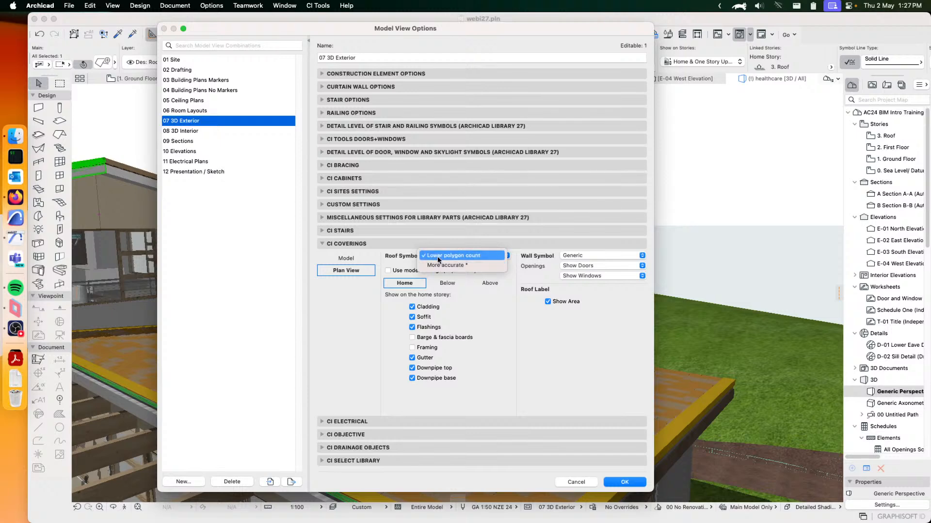
pyautogui.click(403, 255)
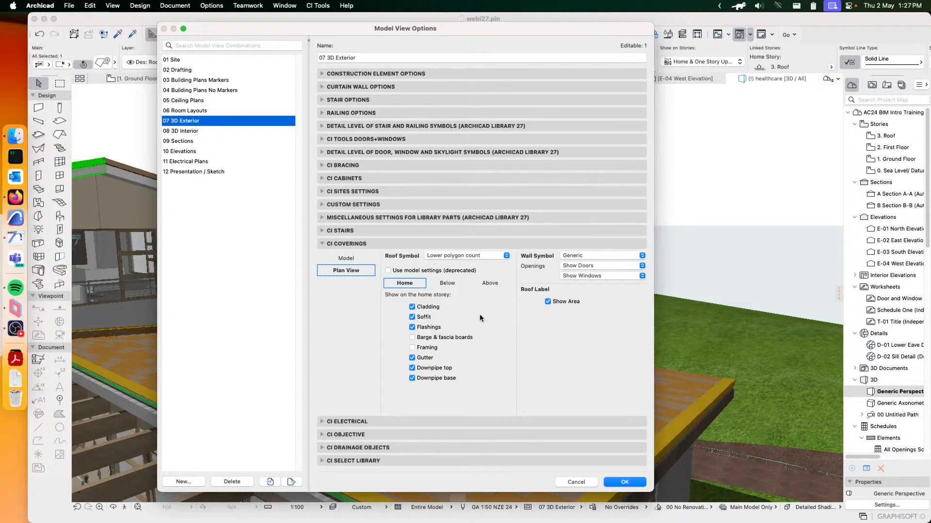
pyautogui.click(446, 258)
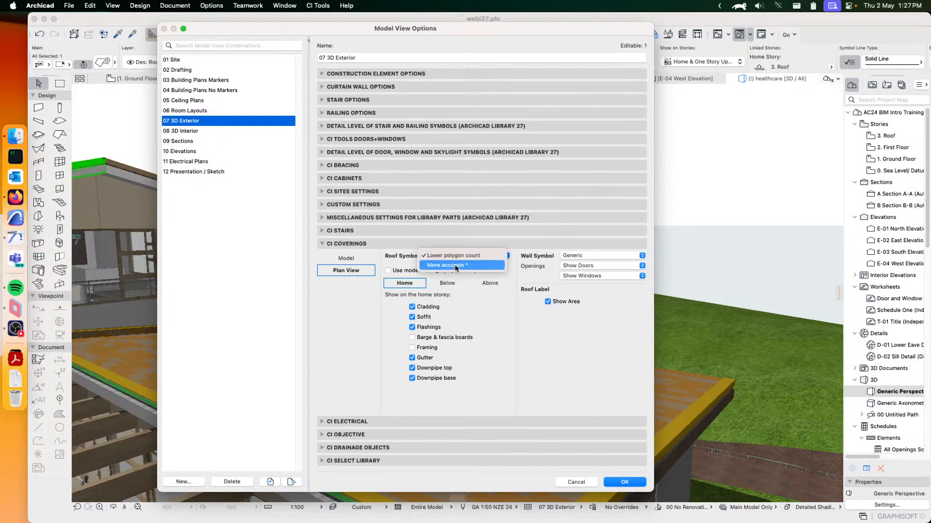
pyautogui.click(524, 285)
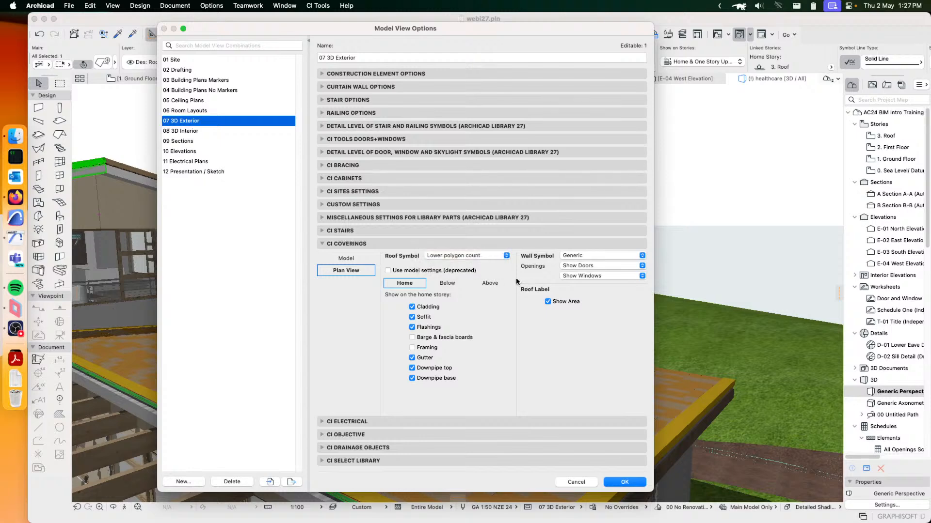
pyautogui.click(580, 256)
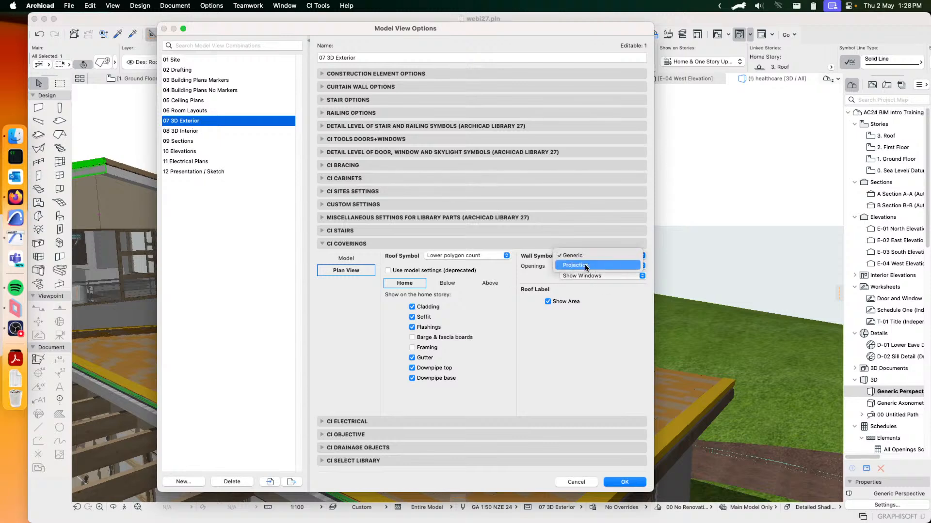
pyautogui.click(533, 271)
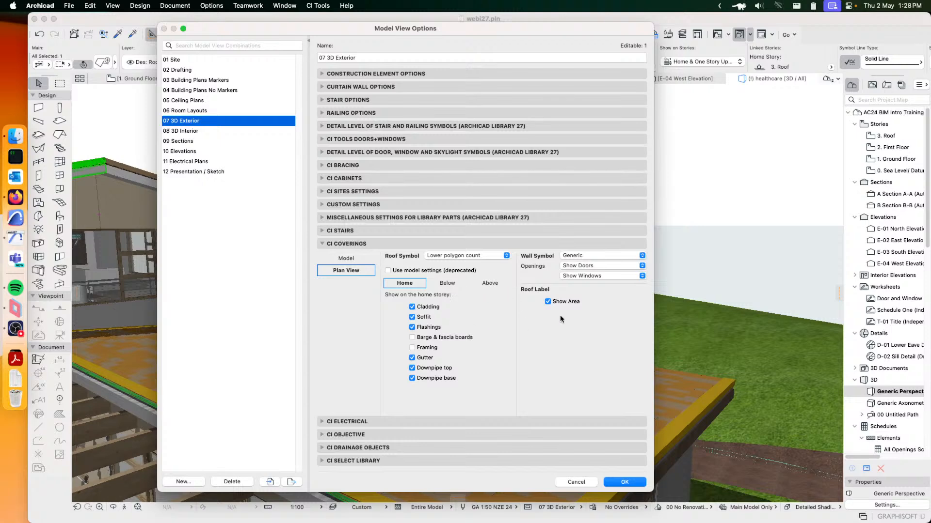
# Examine the coverings' curved surface and Wall Model detail choices for model views, and discard the Model View Options changes.
pyautogui.click(345, 257)
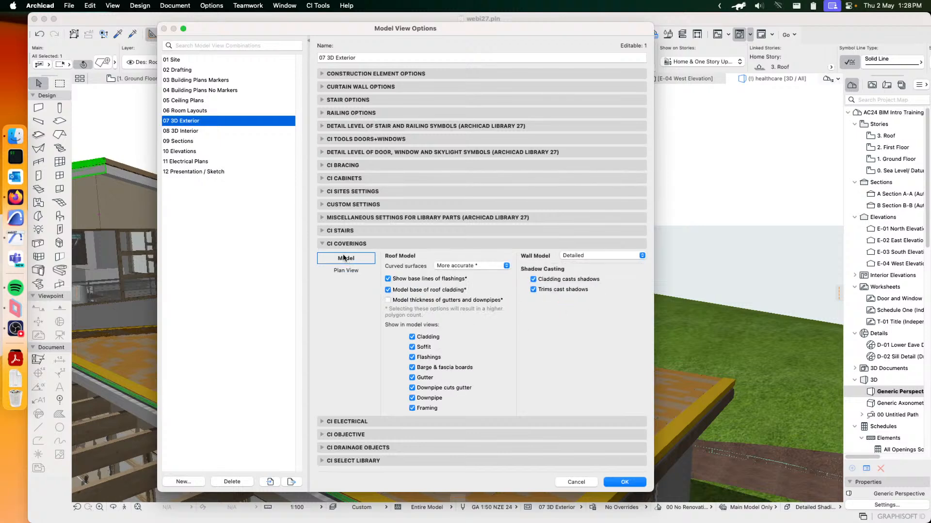
pyautogui.click(449, 266)
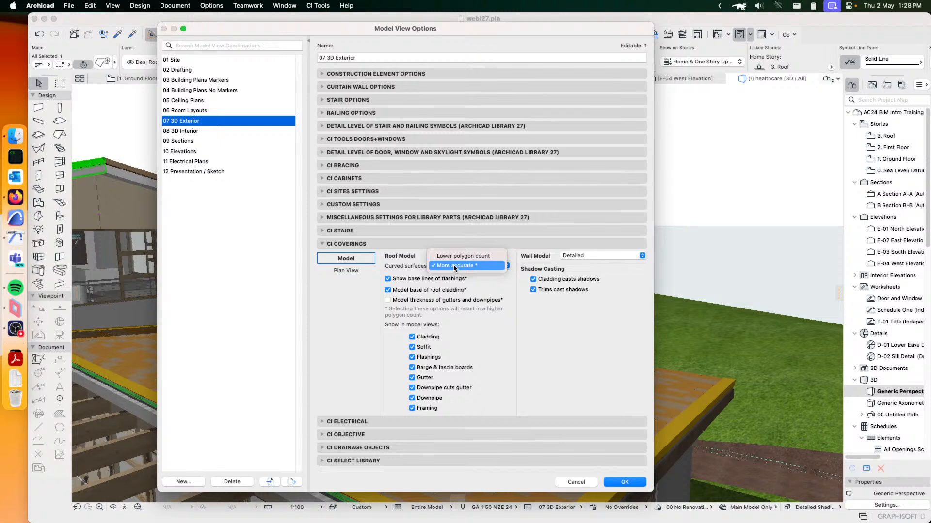
pyautogui.click(455, 266)
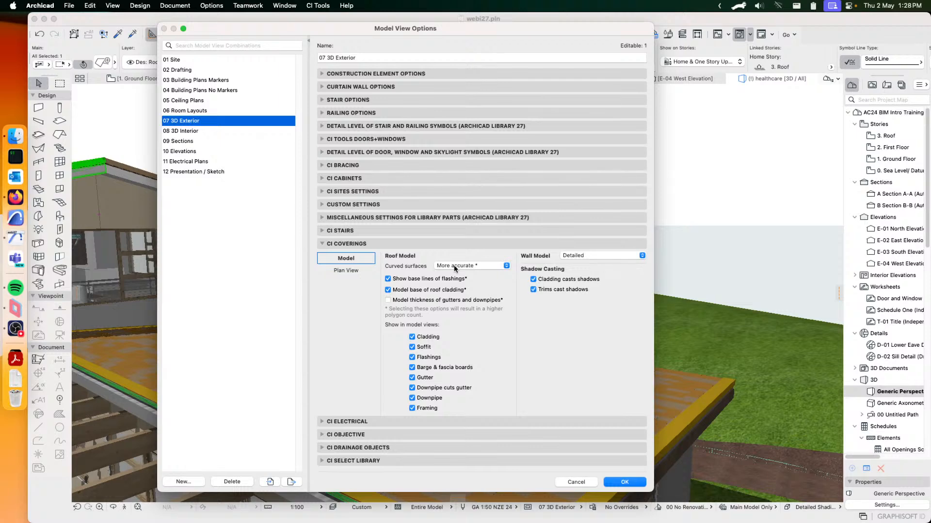
pyautogui.click(455, 266)
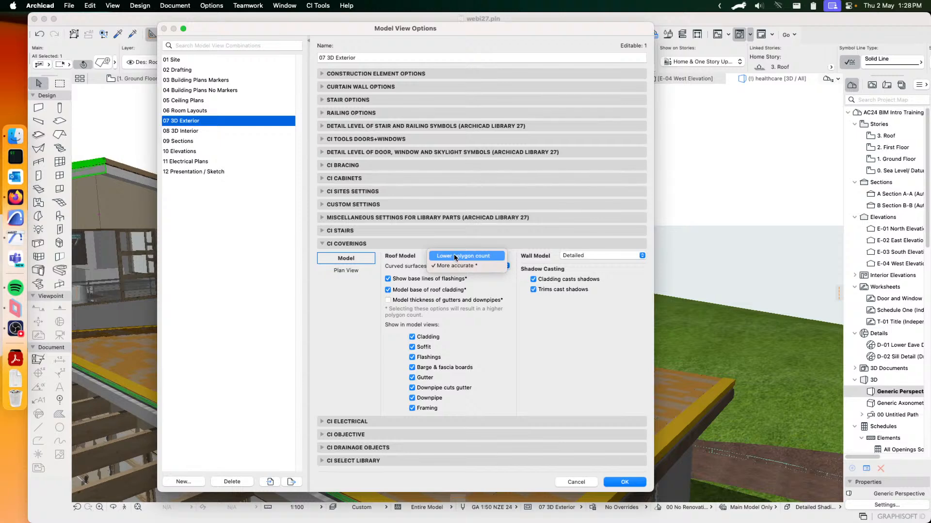
pyautogui.click(412, 266)
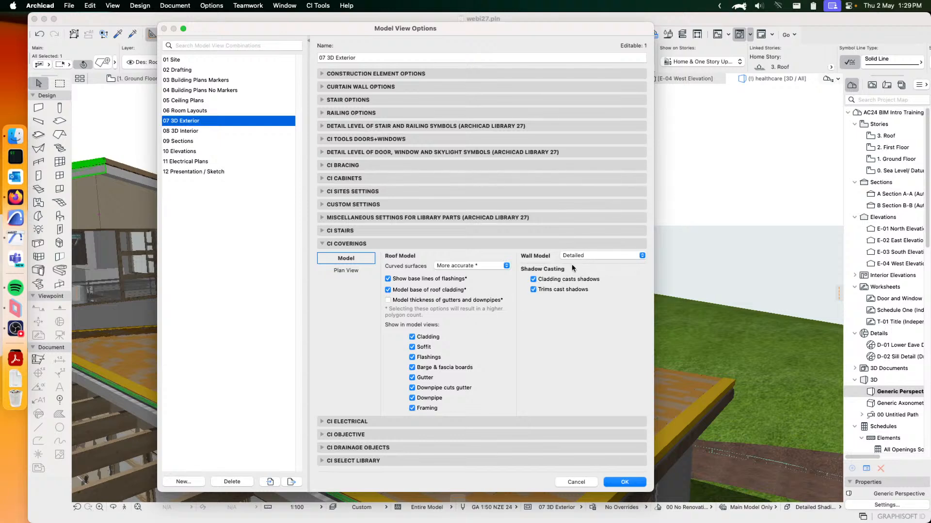
pyautogui.click(582, 256)
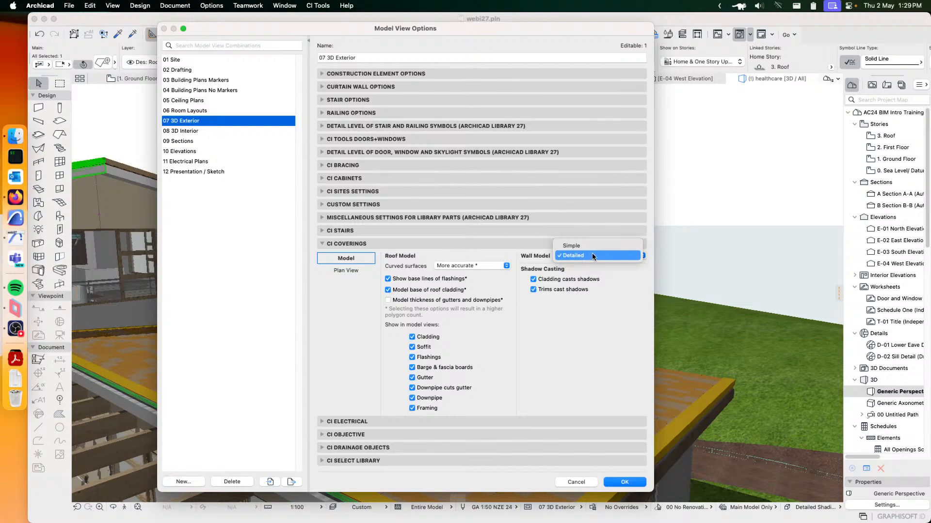
pyautogui.click(541, 256)
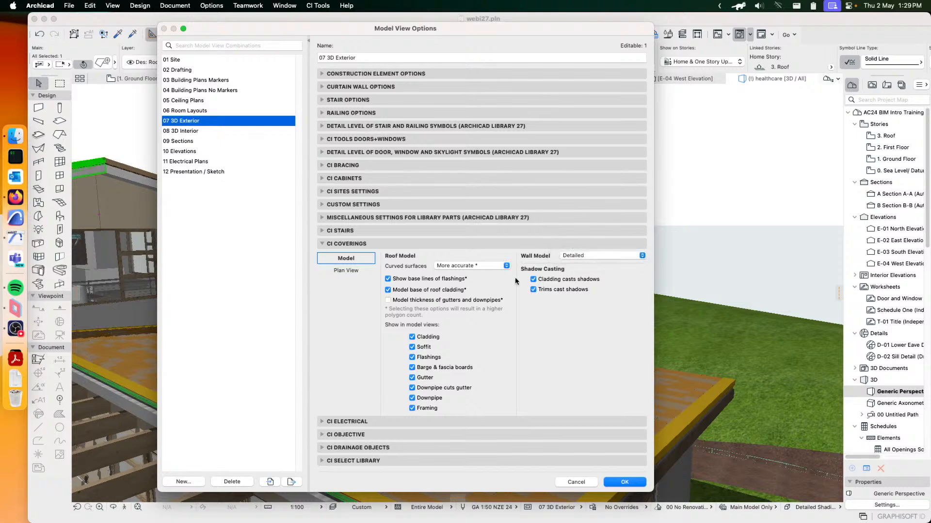
pyautogui.click(576, 481)
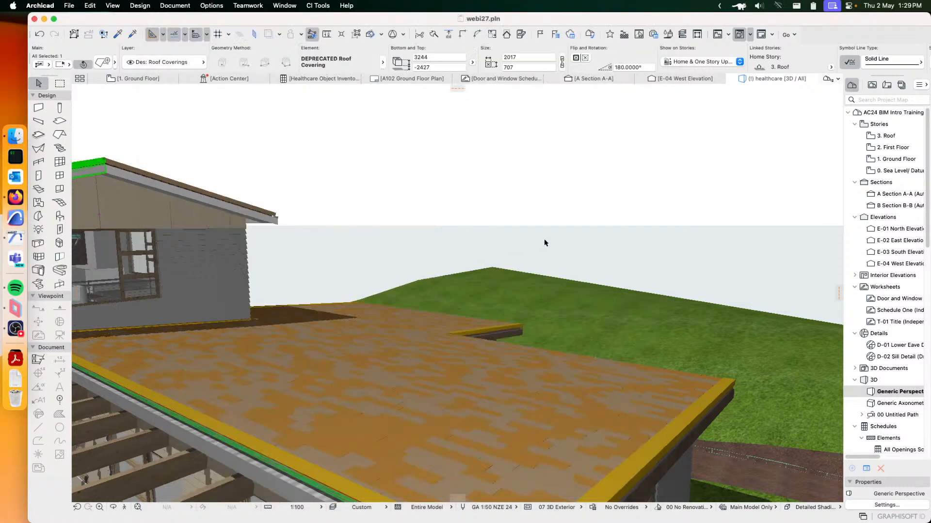
# Open the settings of the lower roof's covering and make its flashing override surfaces independent of each other.
pyautogui.moveTo(541, 289)
pyautogui.keyDown('shift'); pyautogui.mouseDown(button='middle')
pyautogui.moveTo(409, 311)
pyautogui.moveTo(538, 276)
pyautogui.mouseUp(button='middle'); pyautogui.keyUp('shift')
pyautogui.scroll(-6, 412, 315)
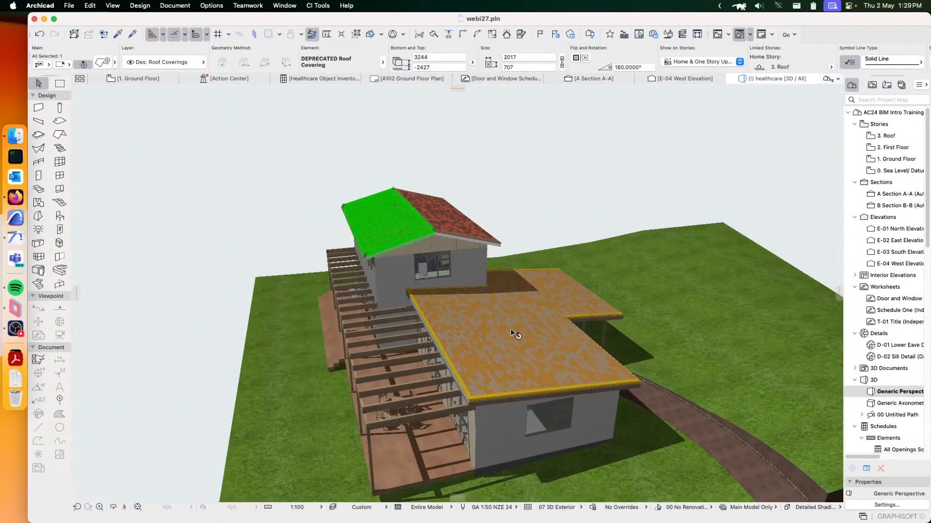
pyautogui.scroll(5, 548, 351)
pyautogui.click(493, 304)
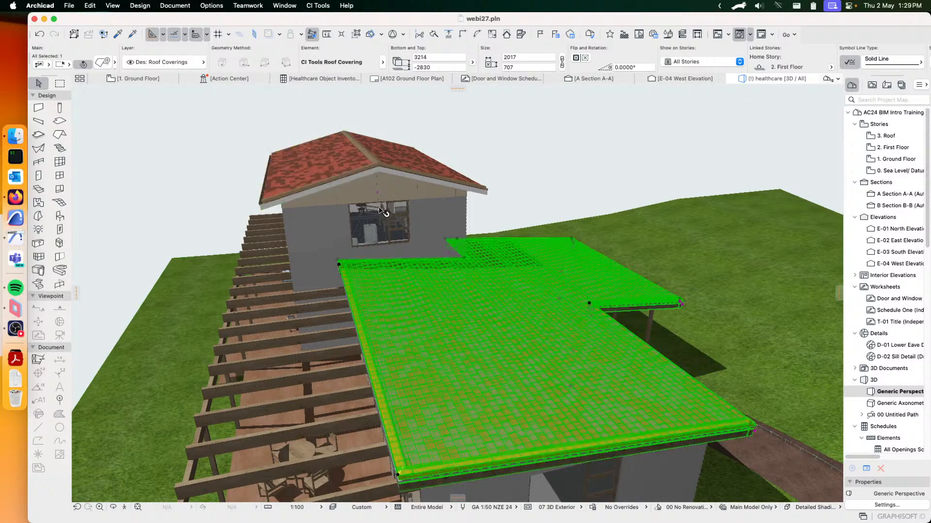
pyautogui.click(102, 62)
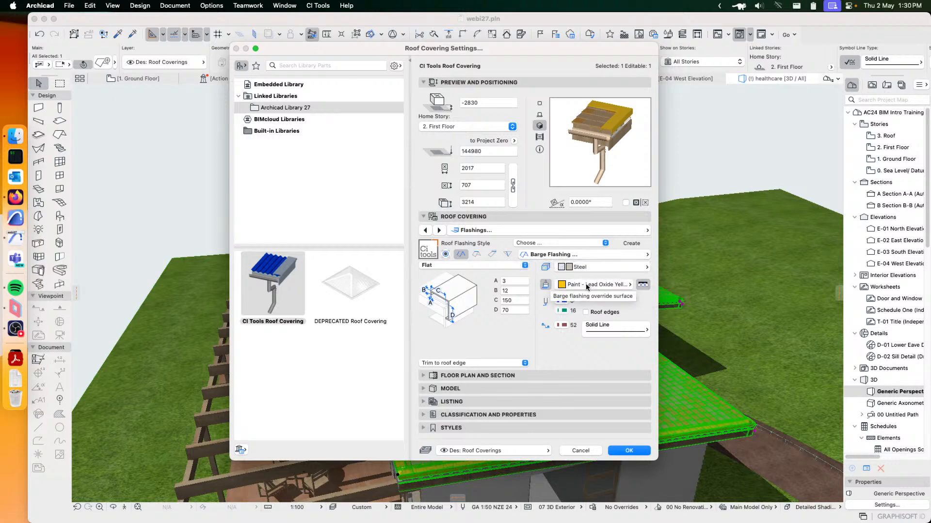
pyautogui.click(477, 255)
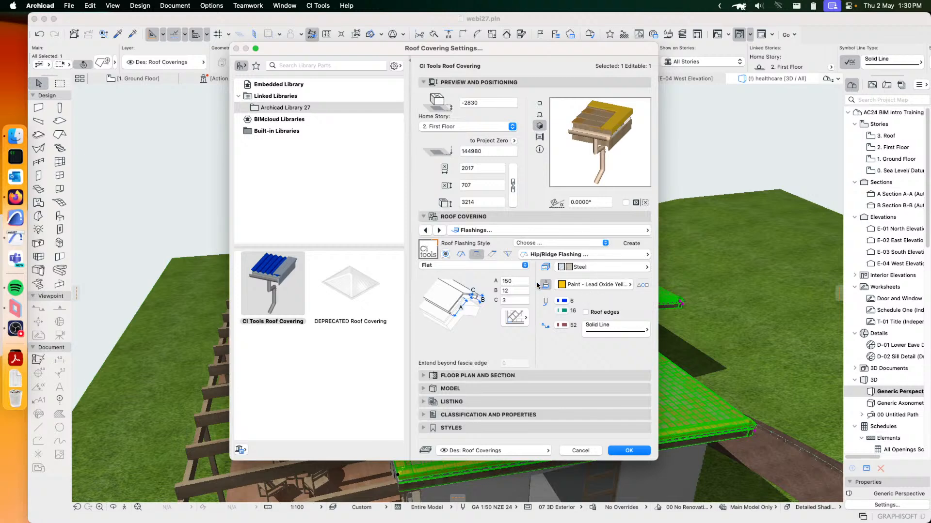
# Set the barge flashing's override surface to Paint - Ultramarine Violet.
pyautogui.click(461, 256)
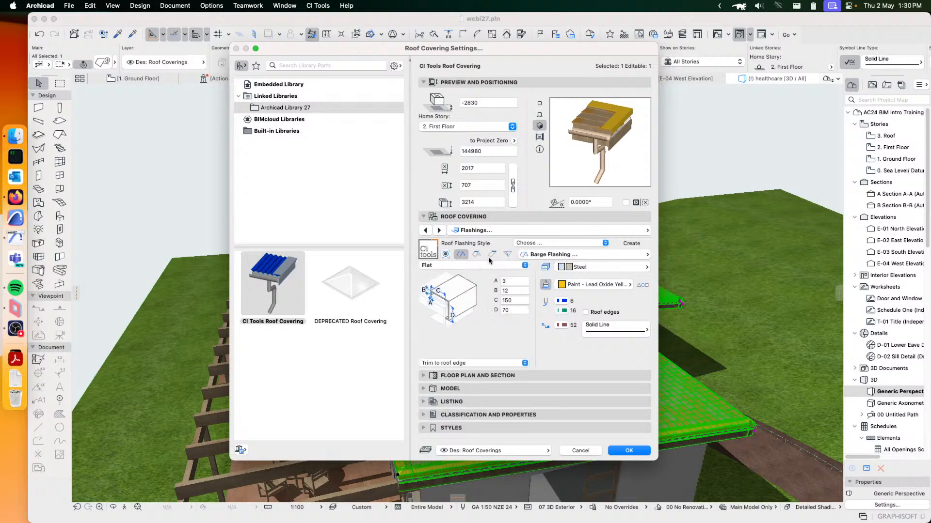
pyautogui.click(601, 286)
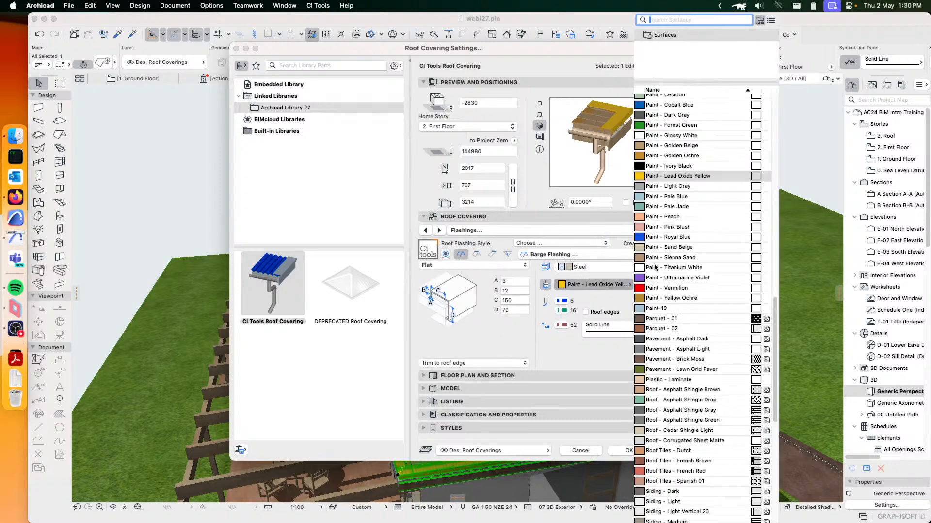
pyautogui.click(698, 278)
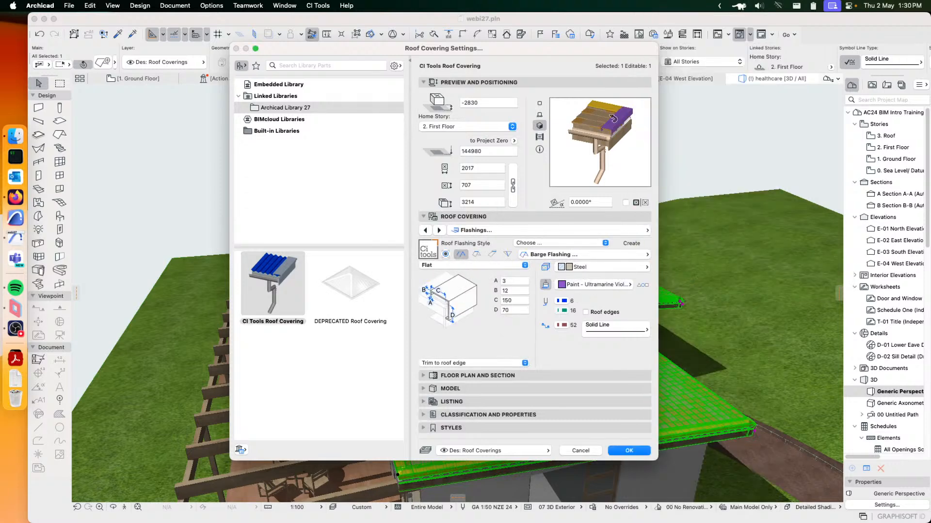
# Set the apron flashing's override surface to Paint - Vermilion.
pyautogui.click(476, 254)
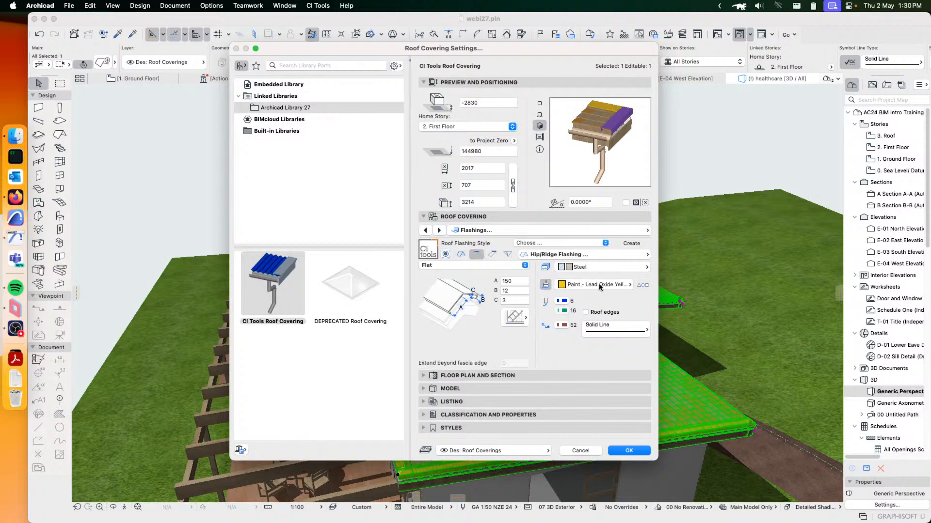
pyautogui.click(492, 254)
pyautogui.click(591, 285)
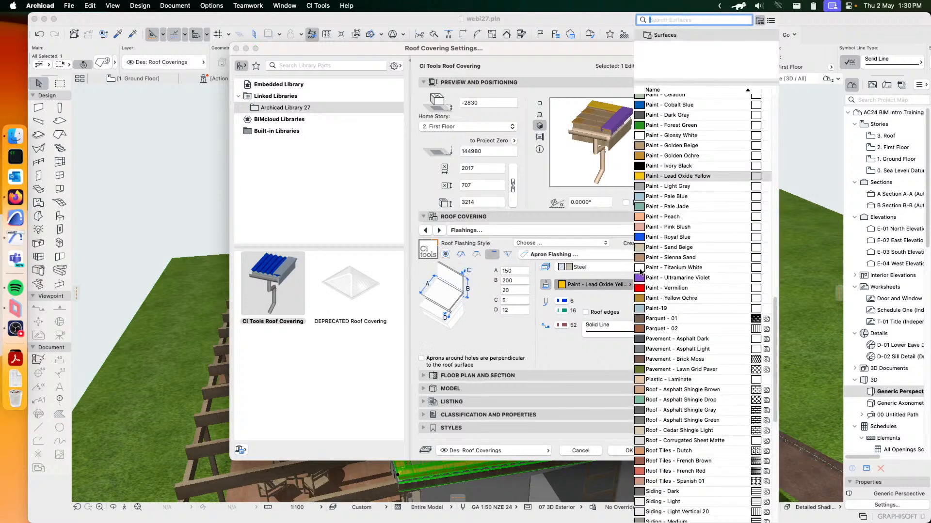
pyautogui.click(674, 289)
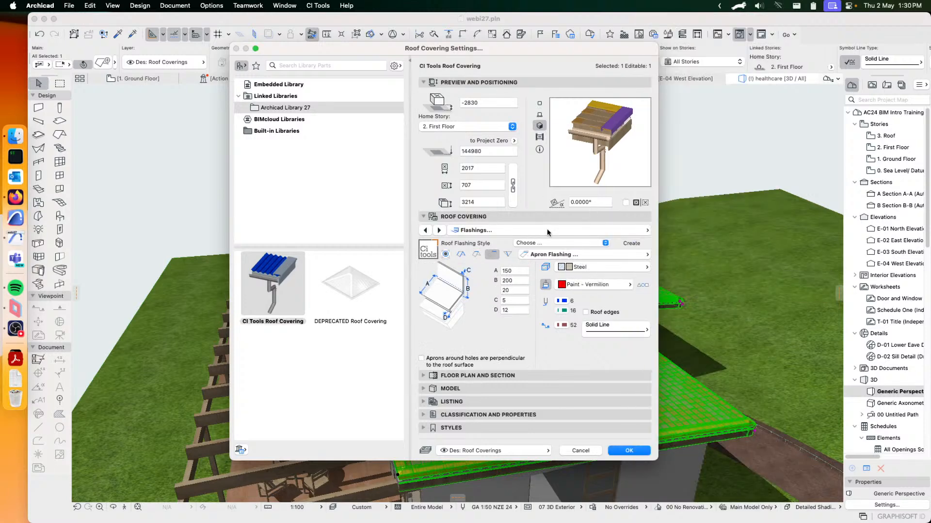
# Link all flashing override surfaces to the barge flashing's surface and check the hip/ridge and apron flashings.
pyautogui.click(461, 255)
pyautogui.click(461, 256)
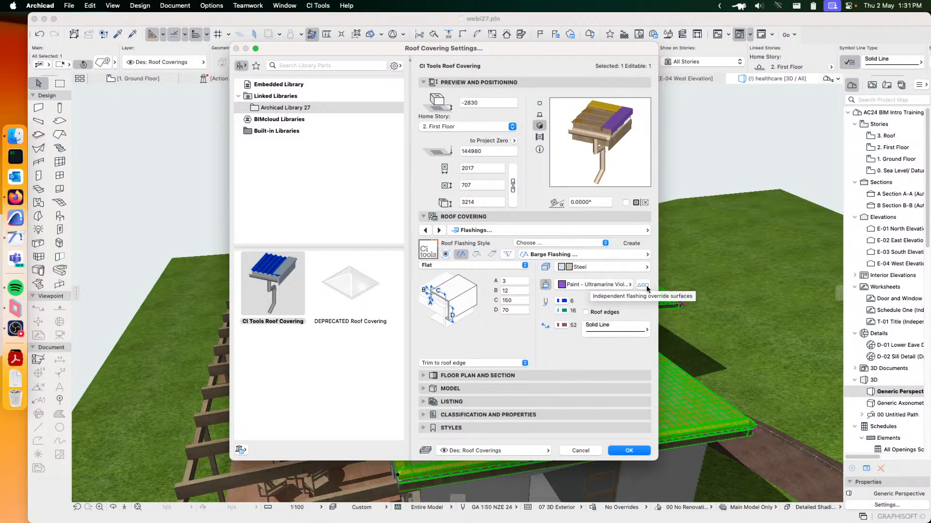
pyautogui.click(641, 286)
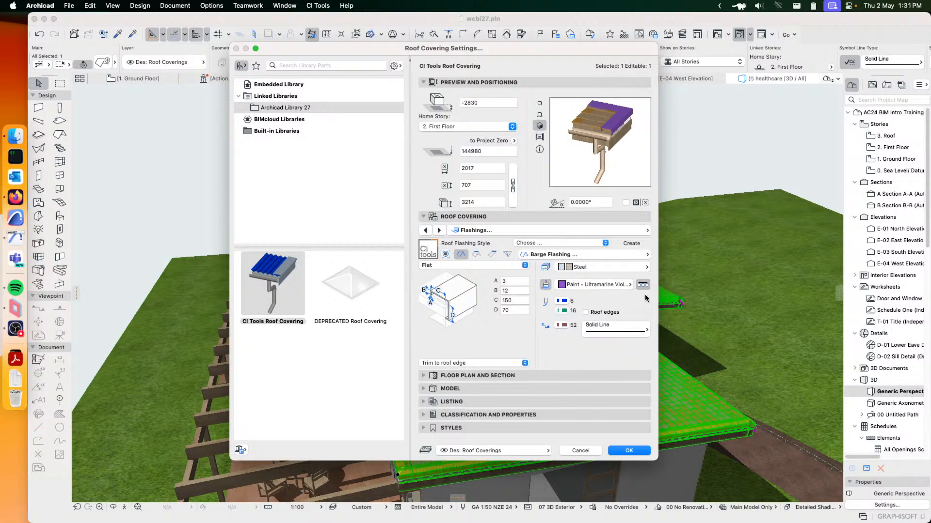
pyautogui.click(476, 254)
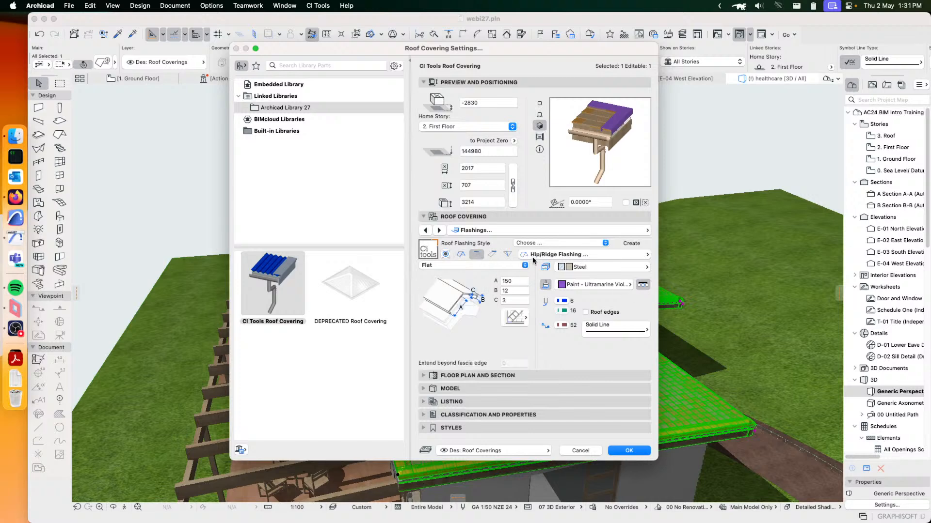
pyautogui.click(492, 254)
pyautogui.click(460, 255)
pyautogui.click(460, 256)
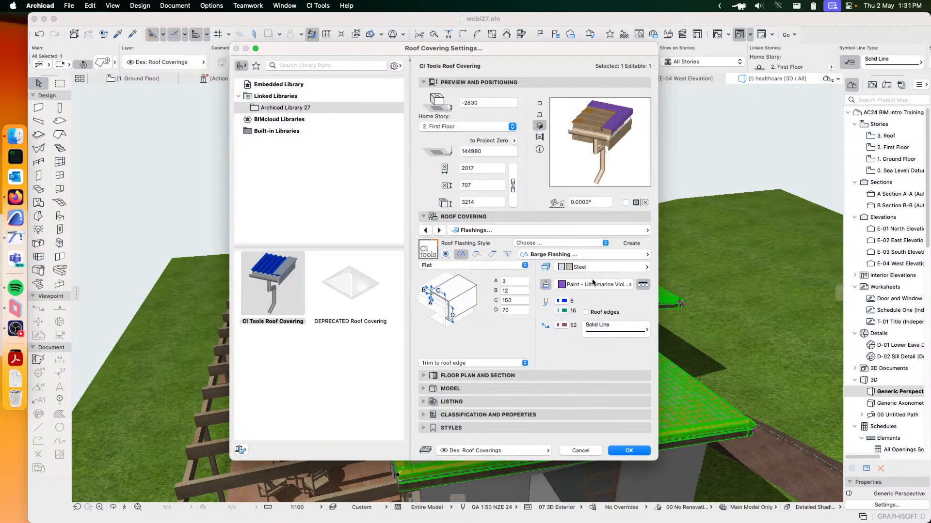
# Review the roof covering's framing settings and the surface options of each soffit type.
pyautogui.click(617, 229)
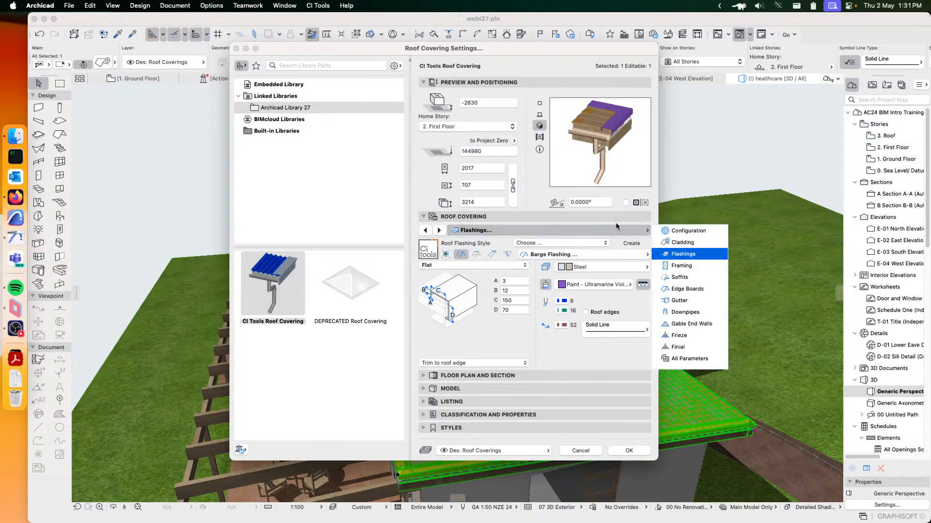
pyautogui.click(683, 266)
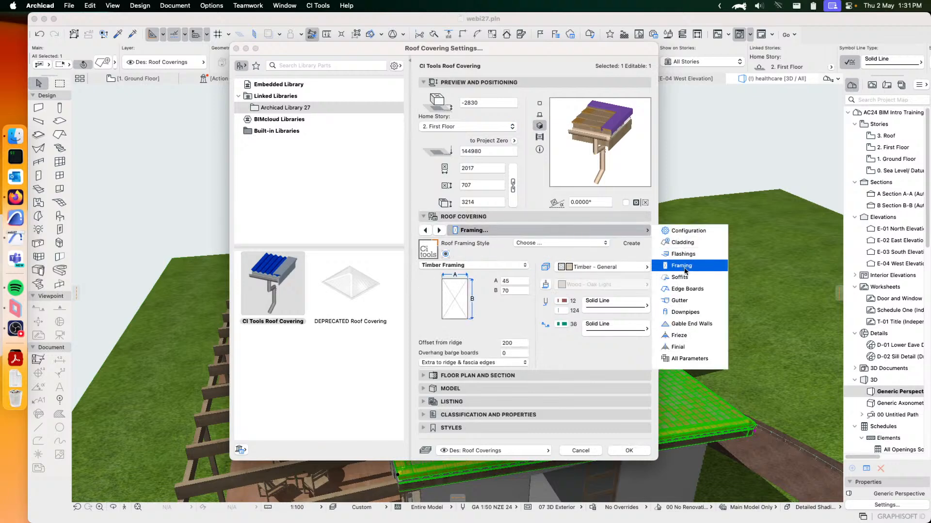
pyautogui.click(682, 279)
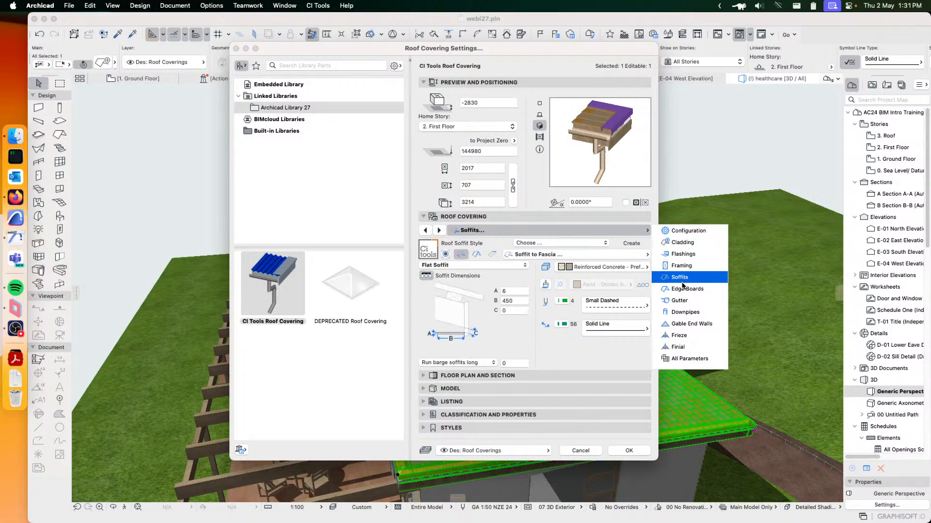
pyautogui.click(578, 343)
pyautogui.click(477, 255)
pyautogui.click(492, 254)
pyautogui.click(459, 255)
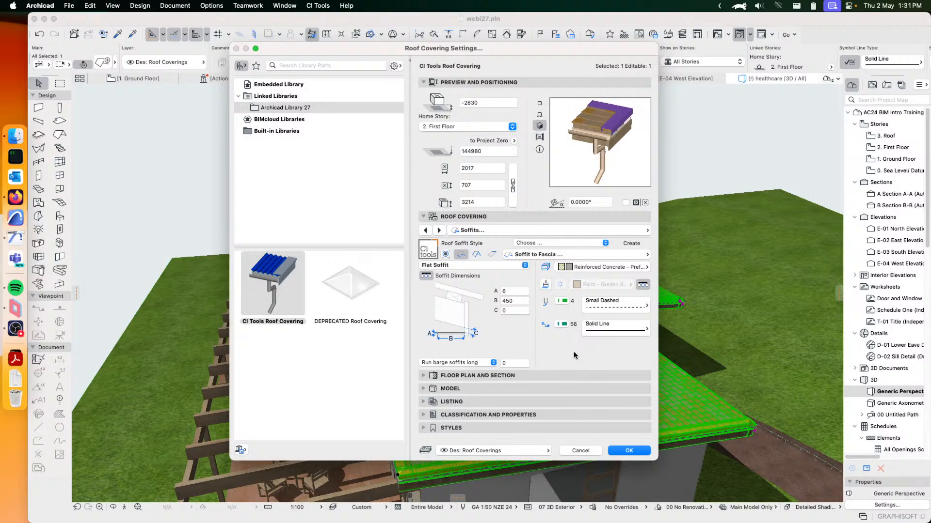
# Look over the roof covering's component pages and Configuration settings, and discard the roof covering changes.
pyautogui.click(557, 230)
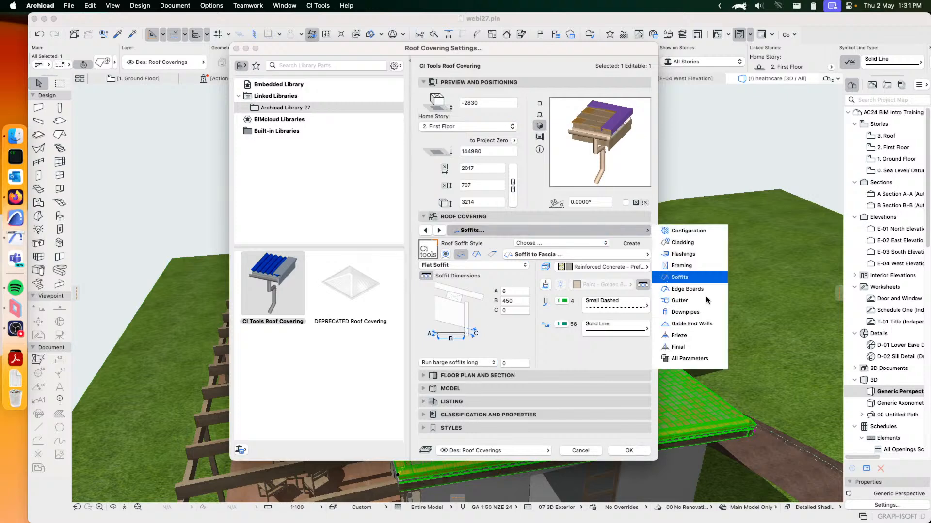
pyautogui.click(547, 351)
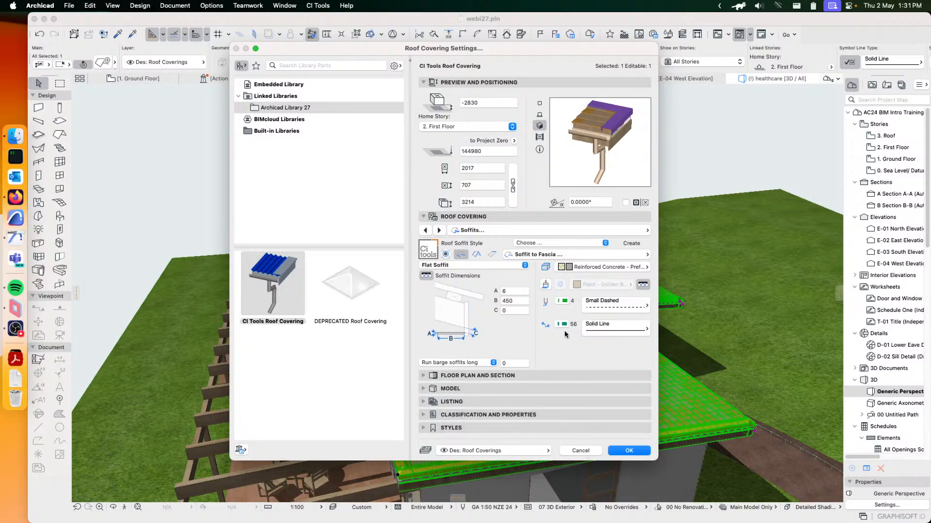
pyautogui.click(571, 226)
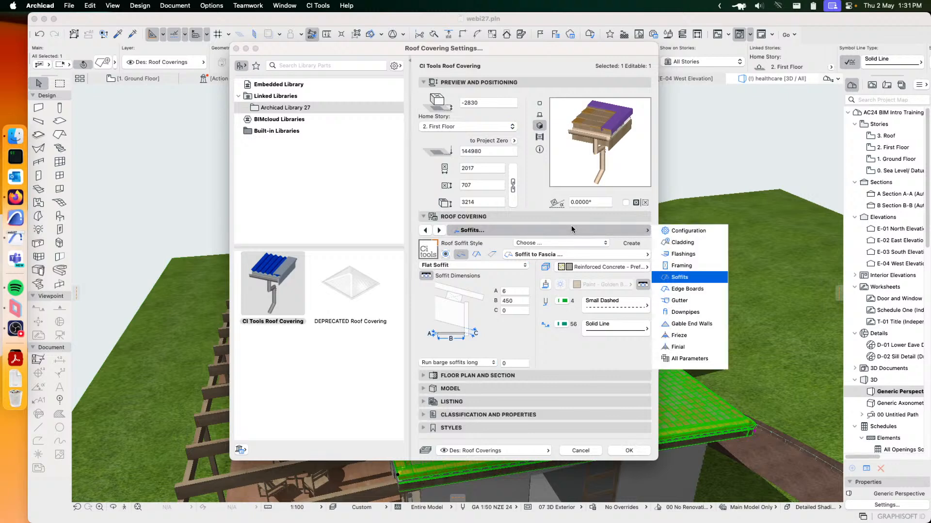
pyautogui.click(702, 230)
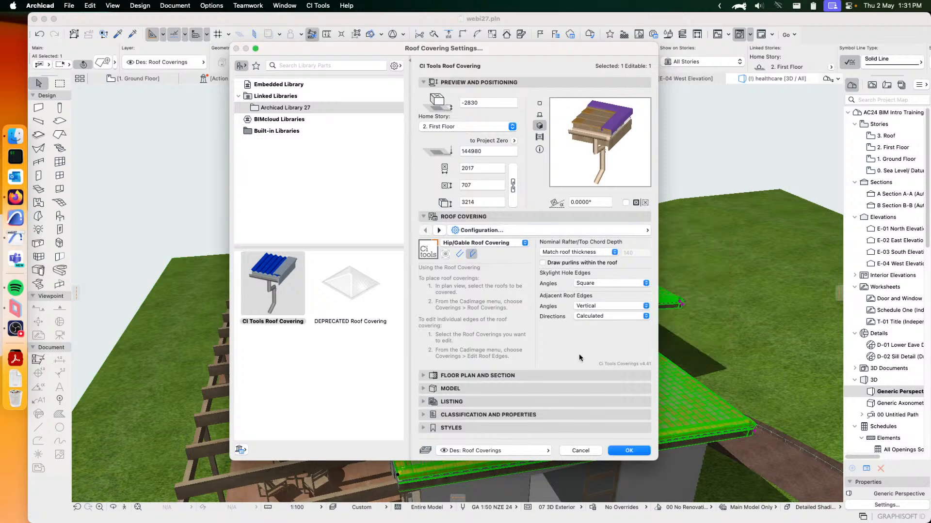
pyautogui.click(582, 451)
# Deselect the roof covering and review the CI Coverings model settings of the 07 3D Exterior combination without changing them.
pyautogui.keyDown('shift'); pyautogui.moveTo(450, 284); pyautogui.dragTo(545, 186, button='middle'); pyautogui.keyUp('shift')
pyautogui.keyDown('shift'); pyautogui.moveTo(485, 317); pyautogui.dragTo(633, 188, button='middle'); pyautogui.keyUp('shift')
pyautogui.click(717, 191)
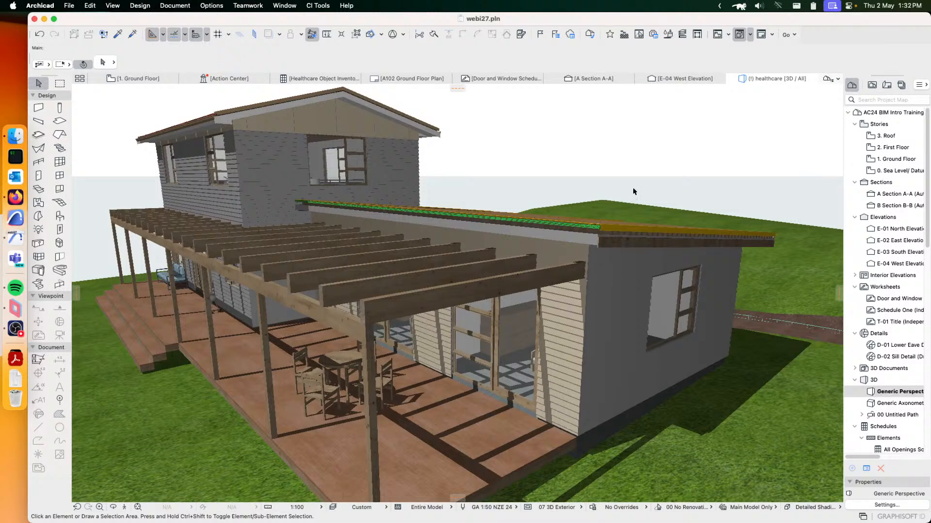
pyautogui.click(213, 5)
pyautogui.moveTo(175, 5)
pyautogui.moveTo(216, 82)
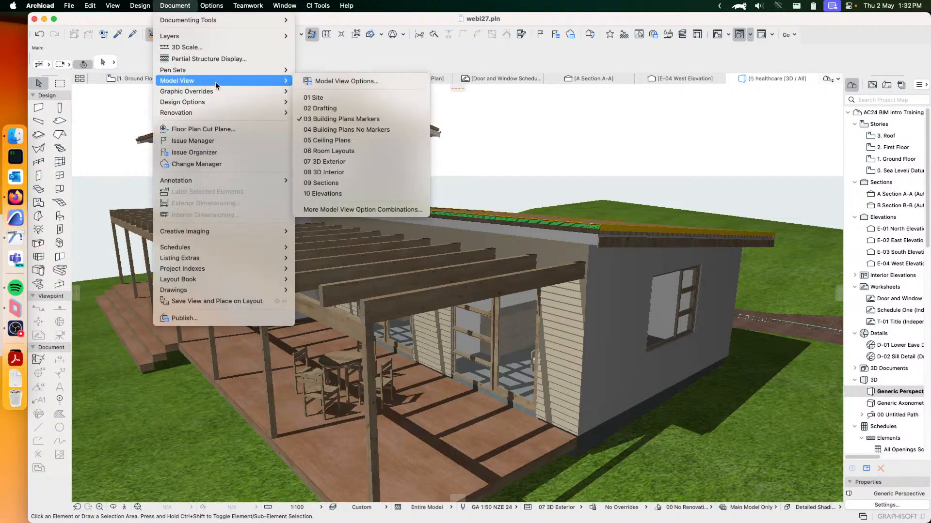
pyautogui.click(324, 80)
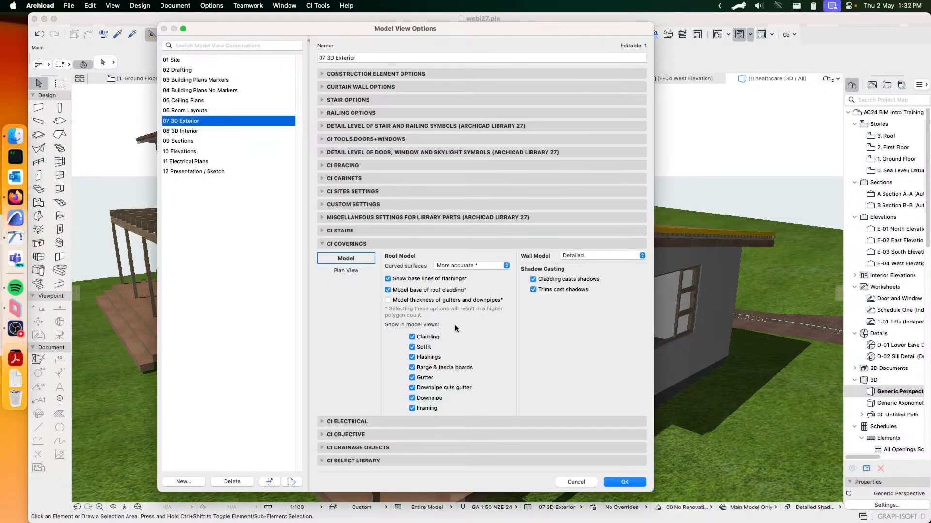
pyautogui.click(576, 482)
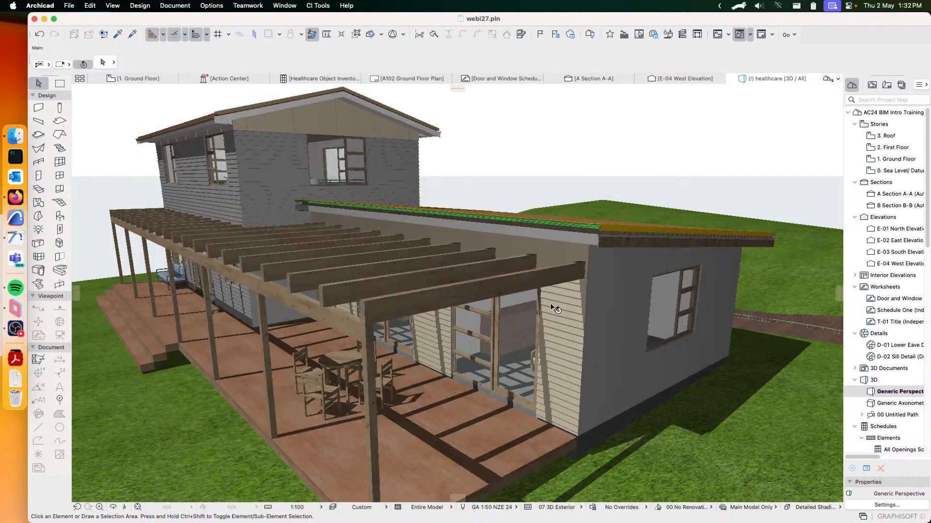
# Open the settings of the ground floor weatherboard wall covering beside the deck and review its head height trim and main wall cladding.
pyautogui.click(558, 338)
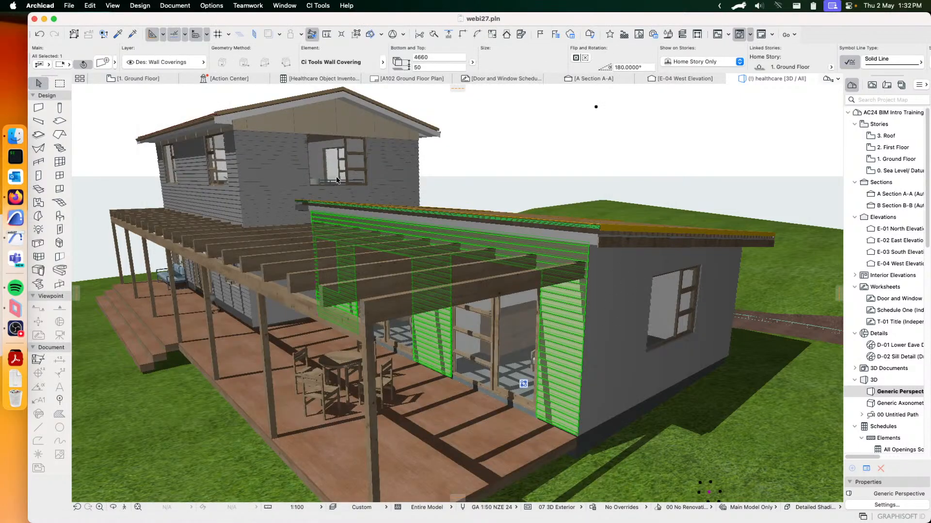
pyautogui.click(102, 62)
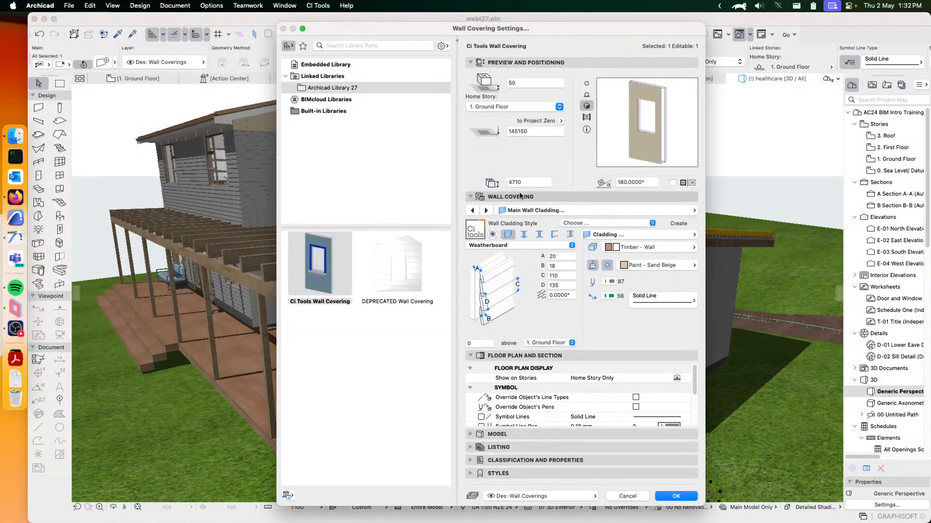
pyautogui.click(601, 211)
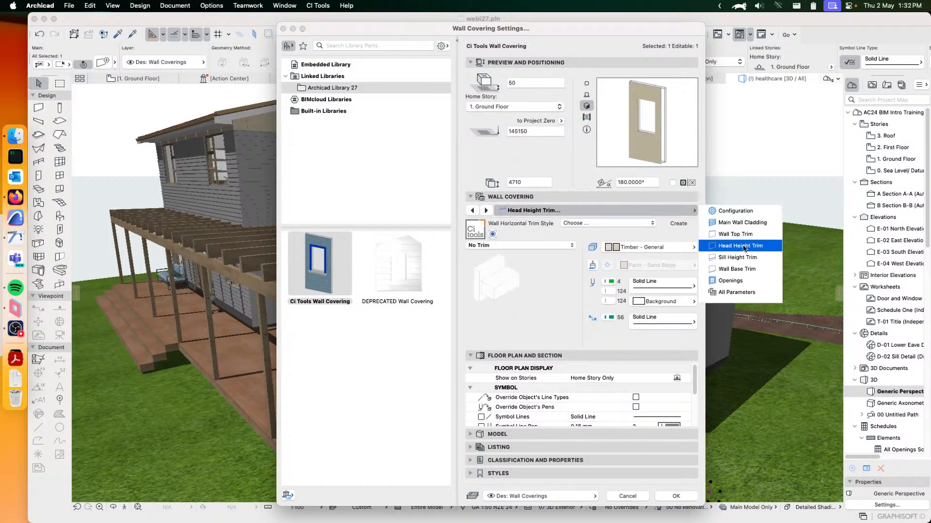
pyautogui.click(742, 223)
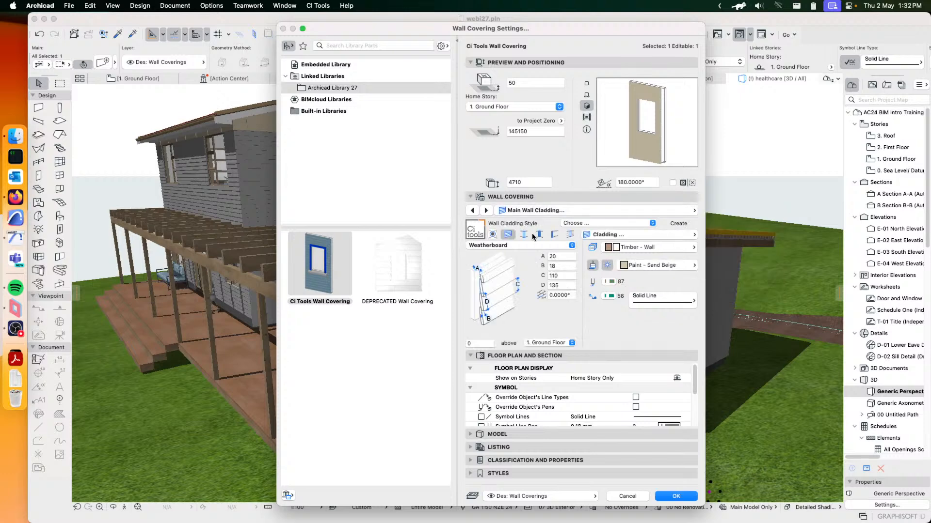
# Compare the main wall cladding's external and internal corner junction settings and look through the external corner's building material choices.
pyautogui.click(522, 235)
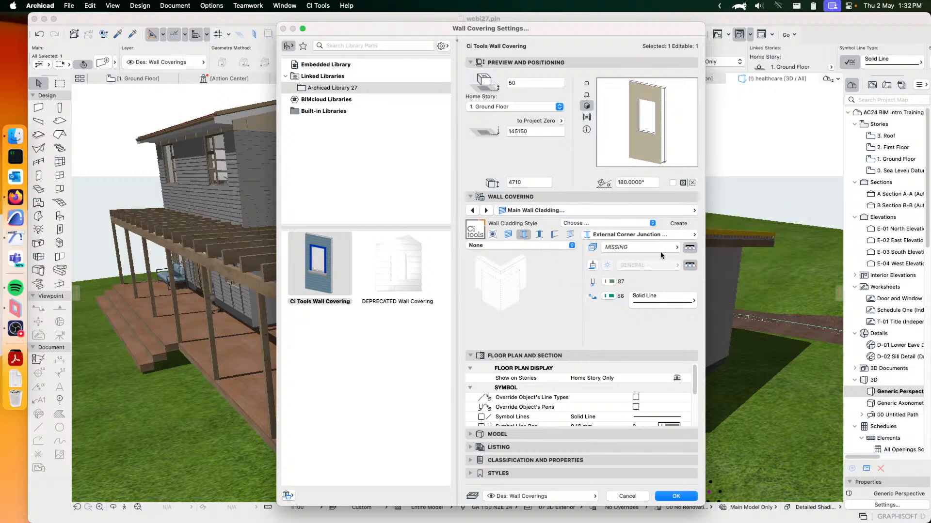
pyautogui.click(540, 236)
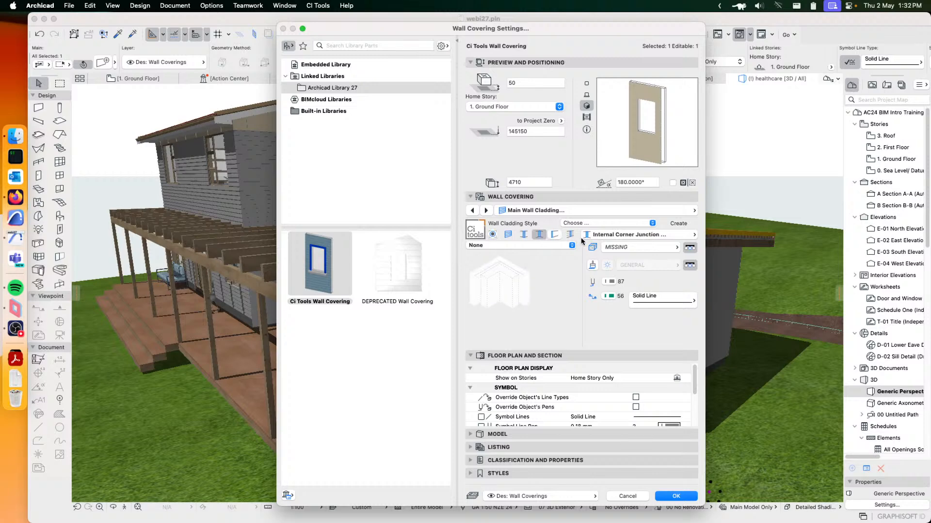
pyautogui.click(509, 236)
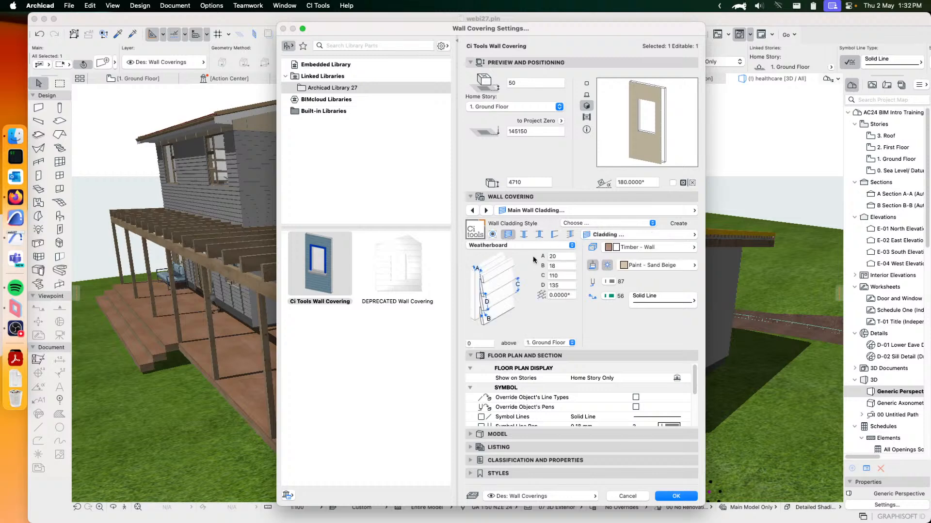
pyautogui.click(524, 236)
pyautogui.click(641, 247)
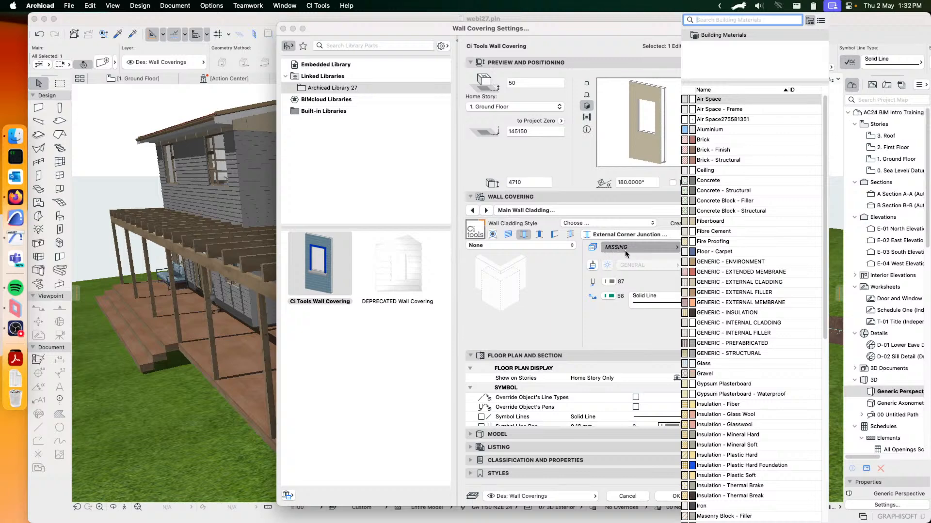
pyautogui.click(624, 249)
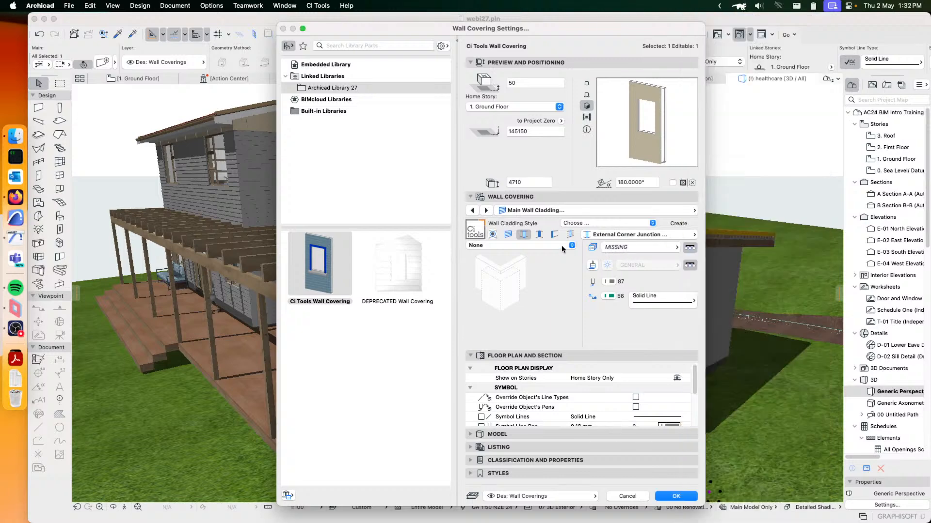
# Set the main wall cladding's external corner junction to Rectangular with the Floor - Carpet building material.
pyautogui.click(522, 245)
pyautogui.click(501, 255)
pyautogui.click(621, 246)
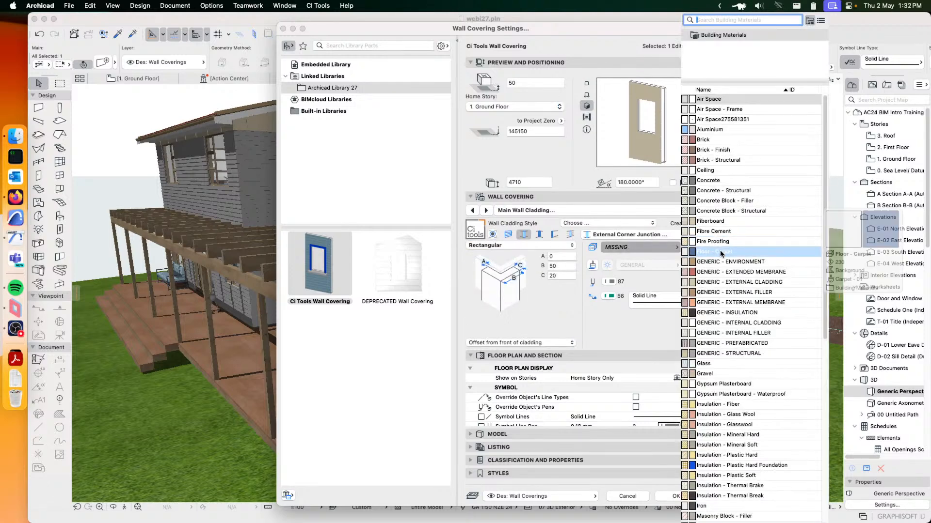
pyautogui.click(720, 250)
# Unlink the corner junctions' building material, compare the internal and external corner junction settings, and discard the wall covering changes.
pyautogui.click(538, 234)
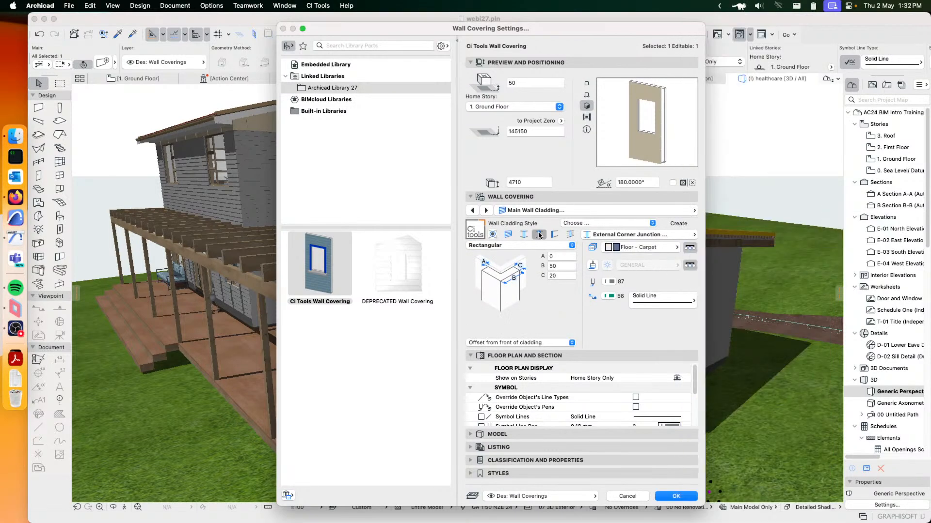
pyautogui.click(523, 234)
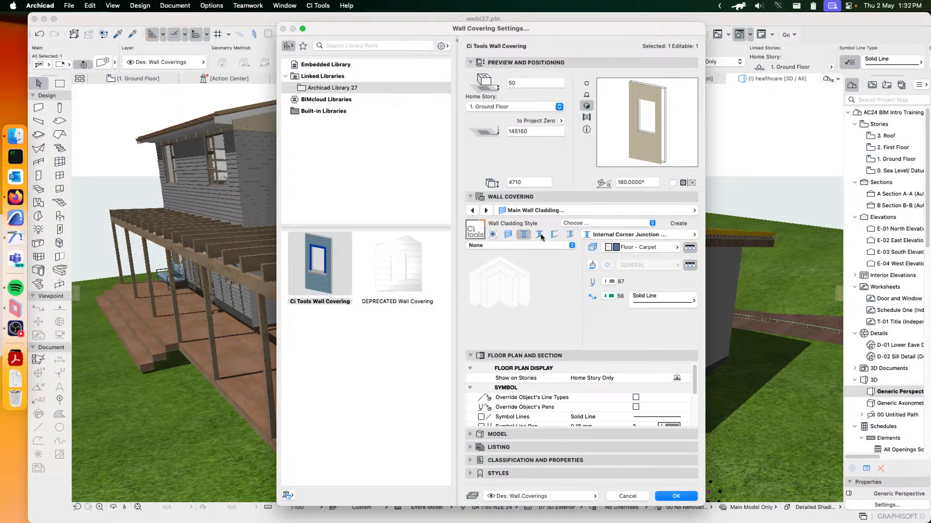
pyautogui.click(539, 234)
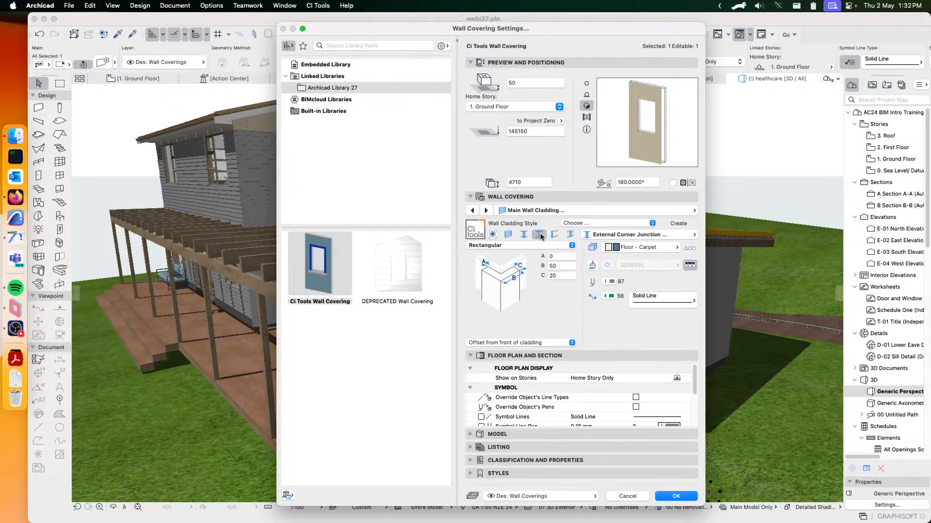
pyautogui.click(639, 247)
pyautogui.press('Escape')
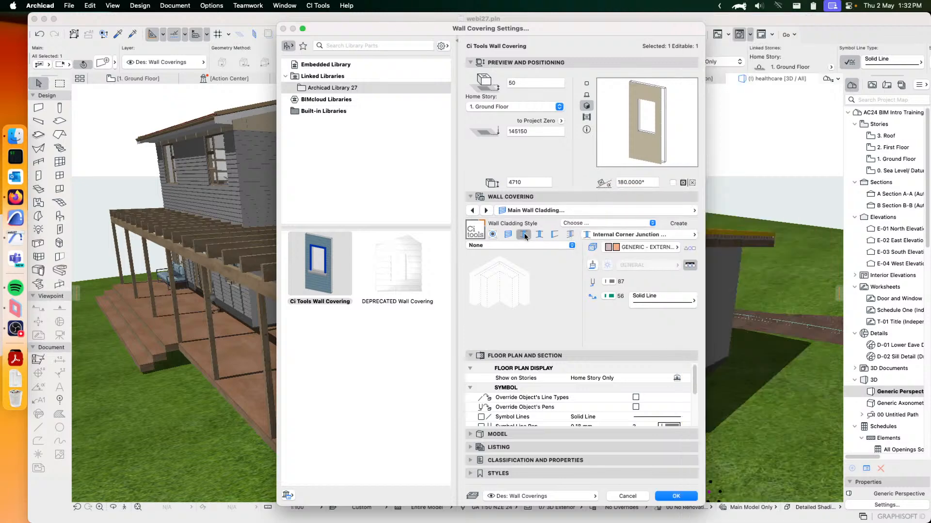
pyautogui.click(524, 235)
pyautogui.click(539, 235)
pyautogui.click(523, 234)
pyautogui.click(539, 235)
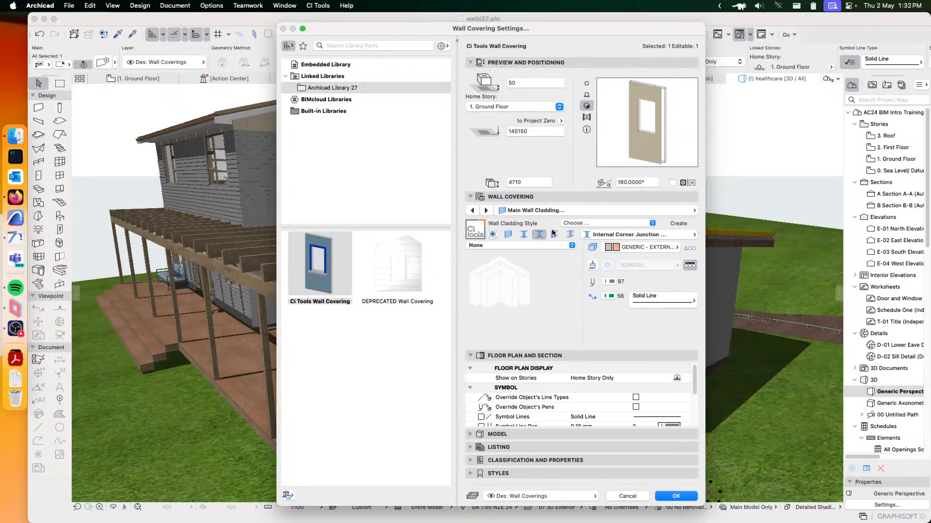
pyautogui.click(626, 496)
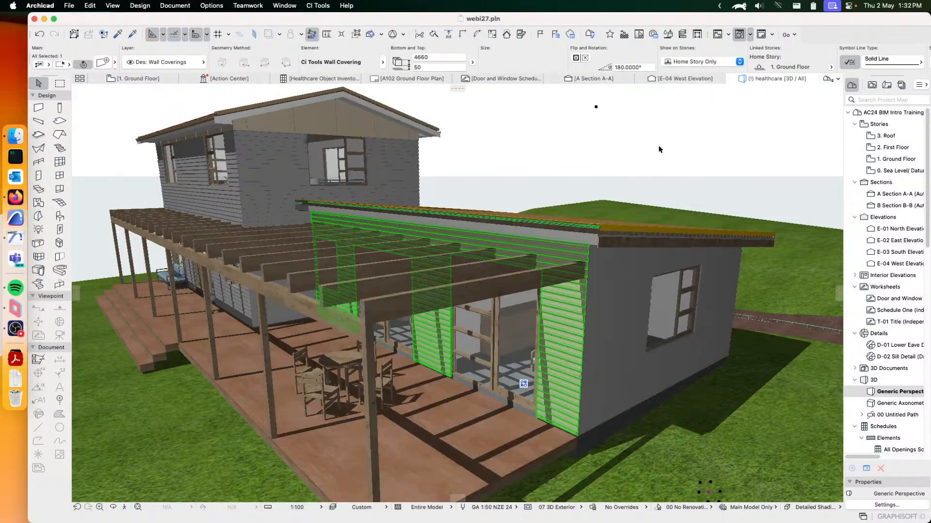
# Select the deprecated wall covering on the end wall with the window and open its editable Configuration settings.
pyautogui.scroll(5, 576, 182)
pyautogui.keyDown('shift'); pyautogui.moveTo(575, 182); pyautogui.dragTo(640, 192, button='middle'); pyautogui.keyUp('shift')
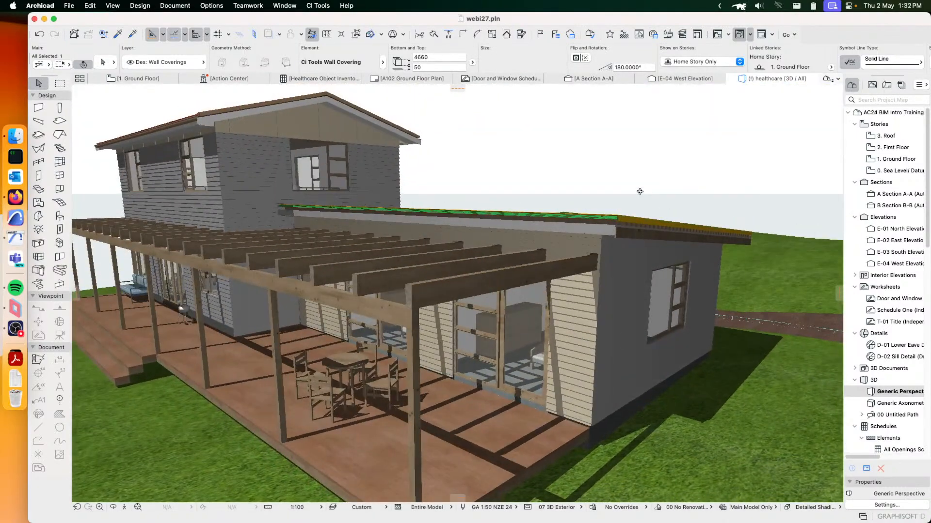
pyautogui.click(680, 142)
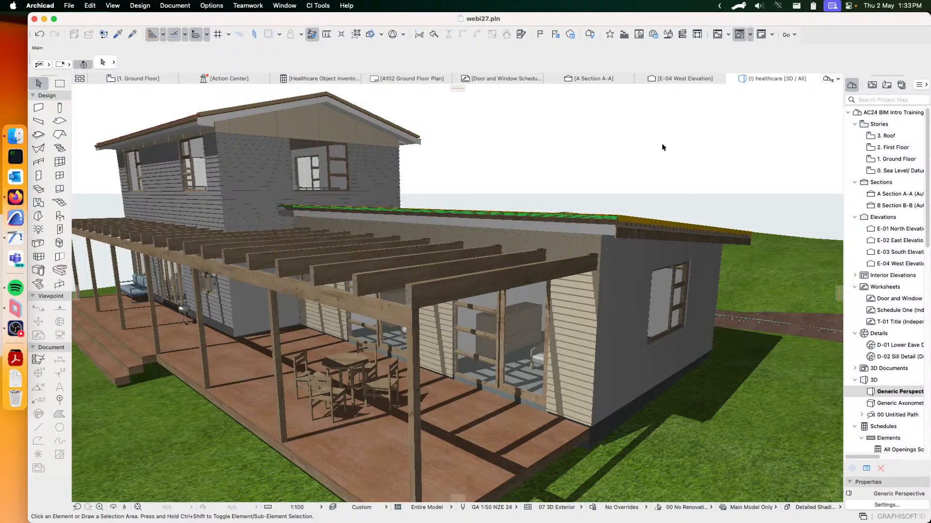
pyautogui.click(622, 285)
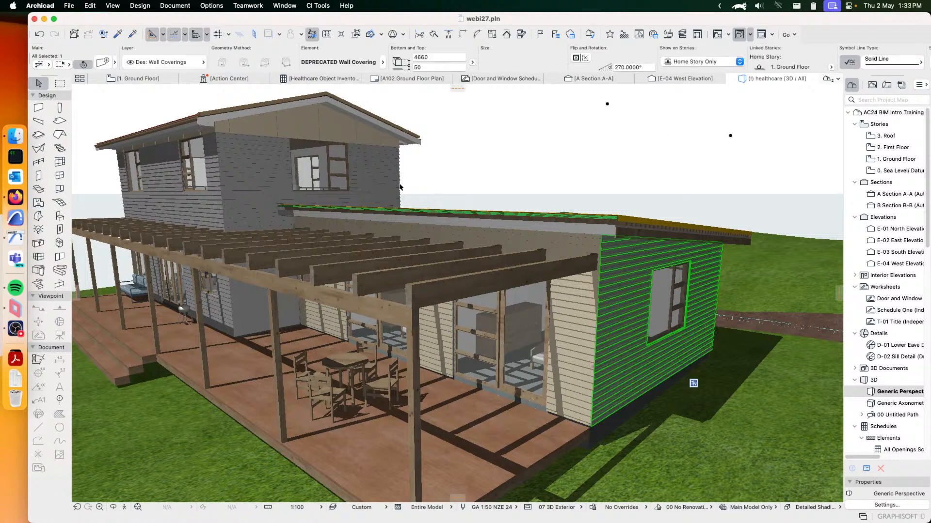
pyautogui.click(99, 63)
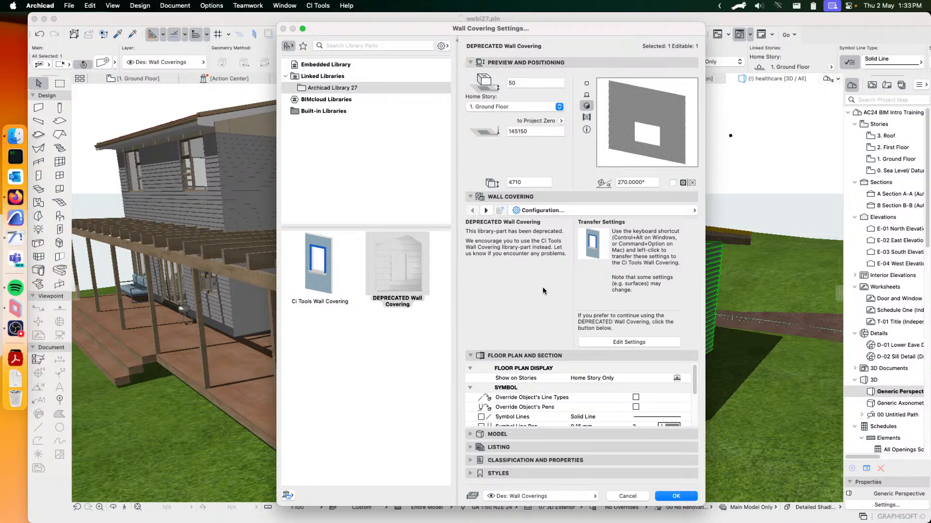
pyautogui.click(641, 343)
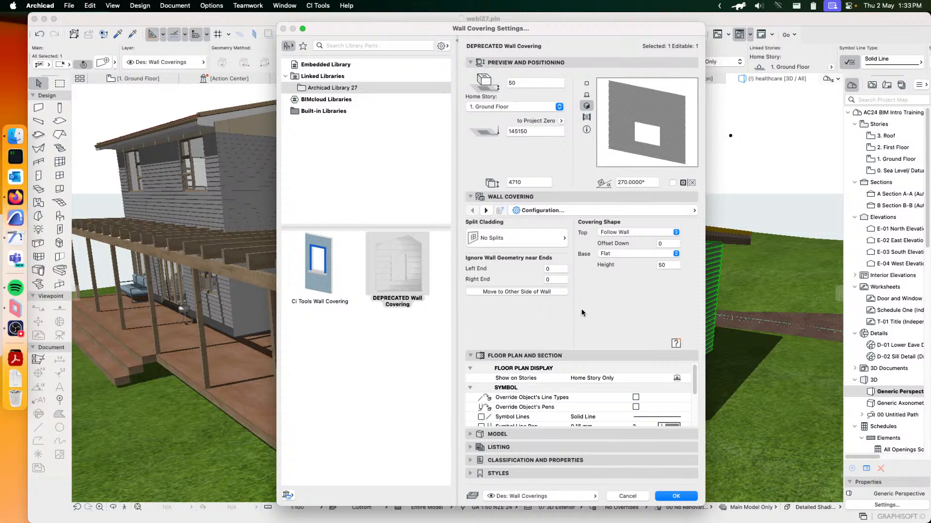
# Try switching the end wall's covering to the Ci Tools Wall Covering object and open its Main Wall Cladding settings.
pyautogui.click(330, 267)
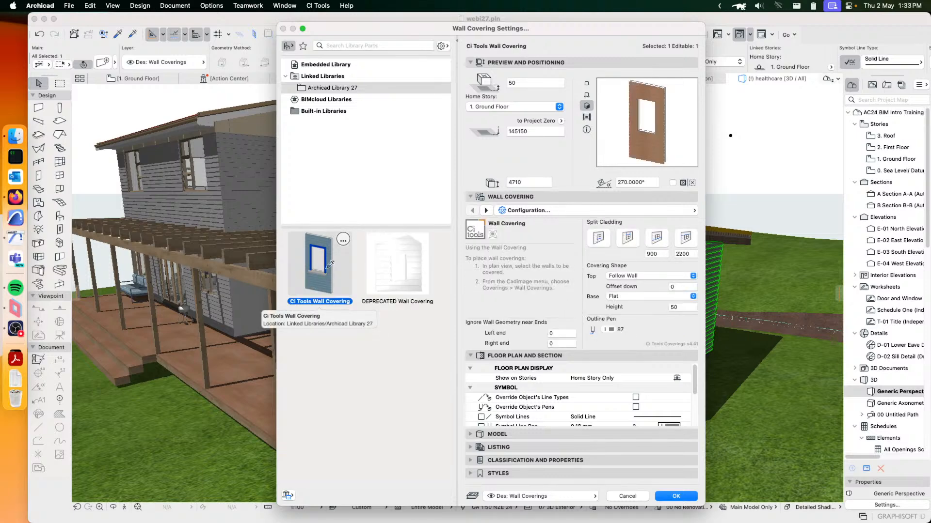
pyautogui.click(615, 211)
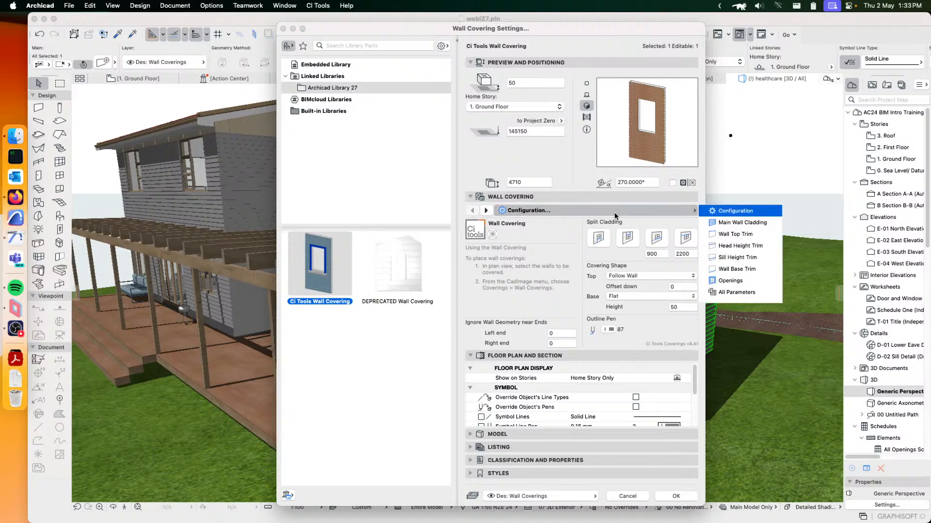
pyautogui.click(751, 224)
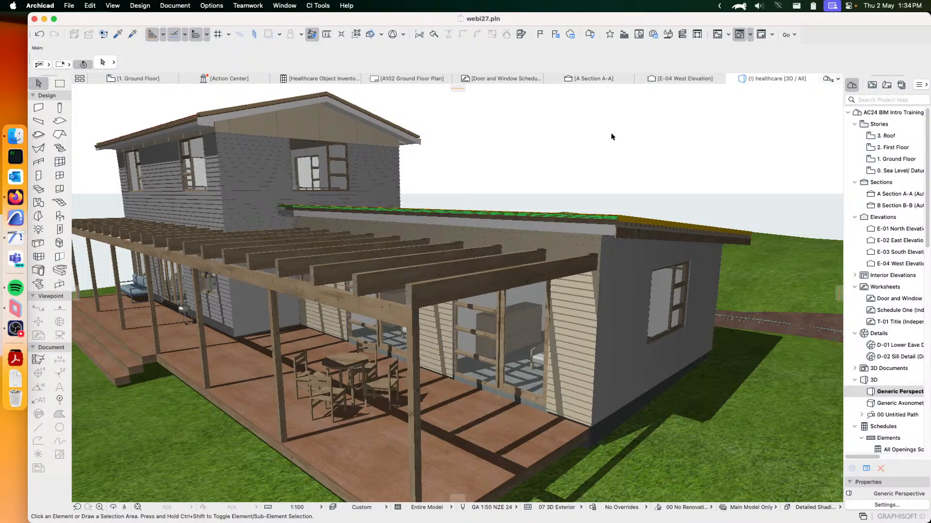
pyautogui.keyDown('shift'); pyautogui.moveTo(617, 144); pyautogui.dragTo(509, 275, button='middle'); pyautogui.keyUp('shift')
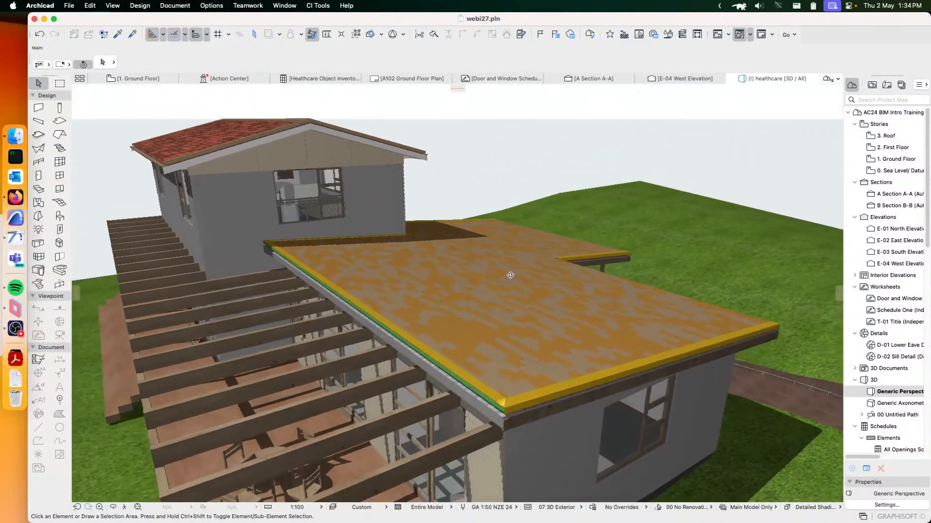
pyautogui.click(523, 133)
pyautogui.click(563, 143)
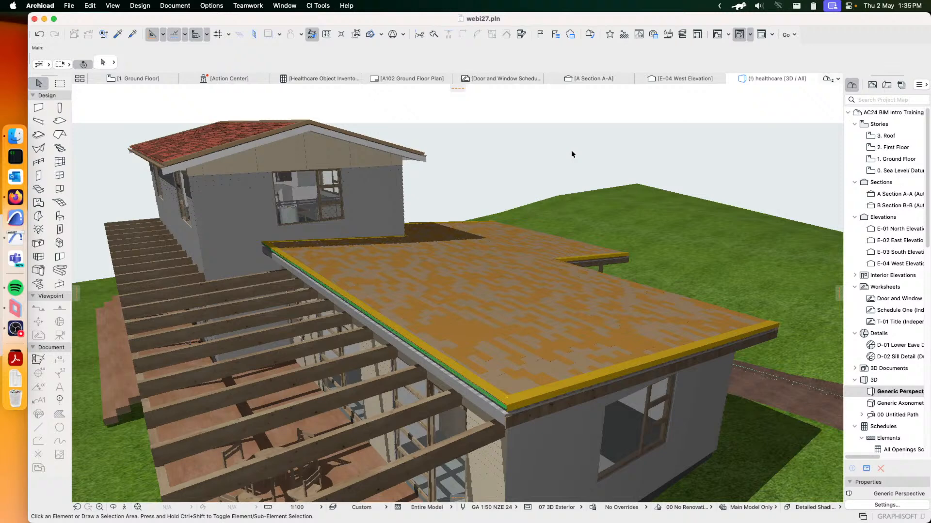